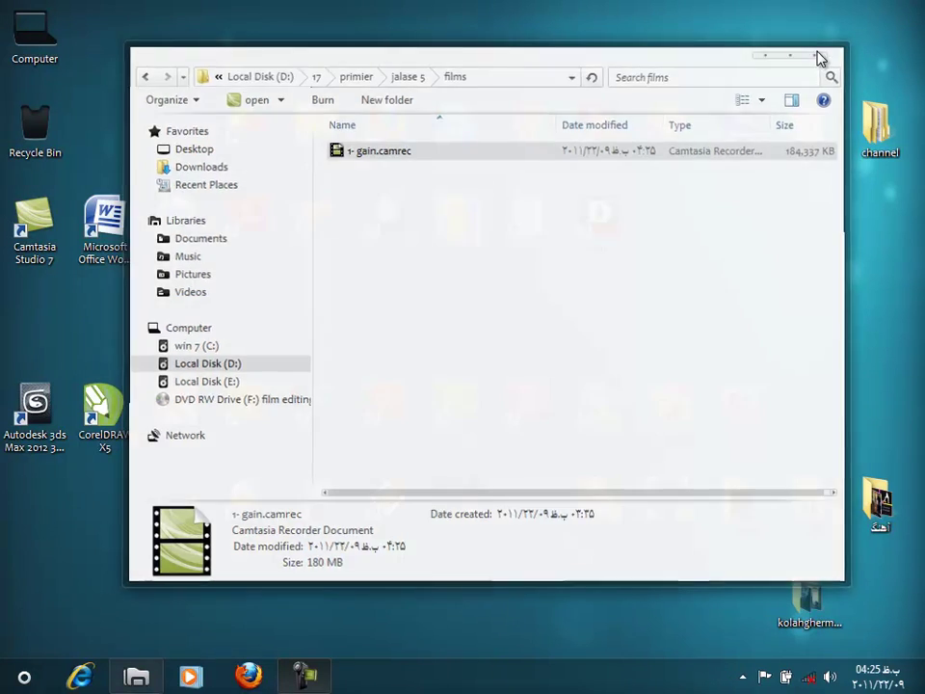
# Launch Premiere Pro CS4, accept the licence agreement, and minimize the screen recorder panel.
pyautogui.doubleClick(723, 451)
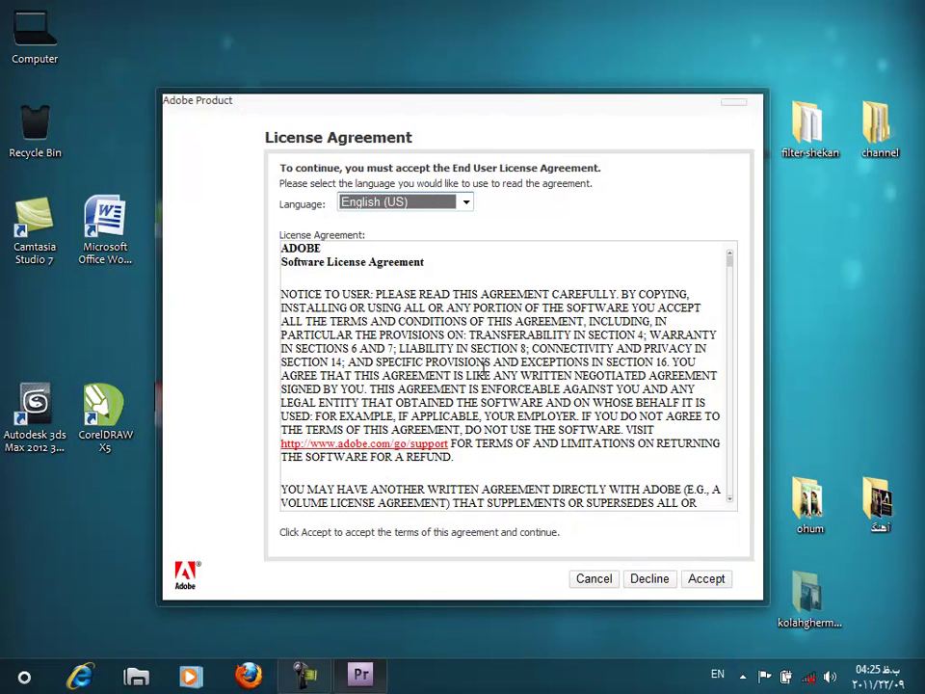
pyautogui.click(697, 580)
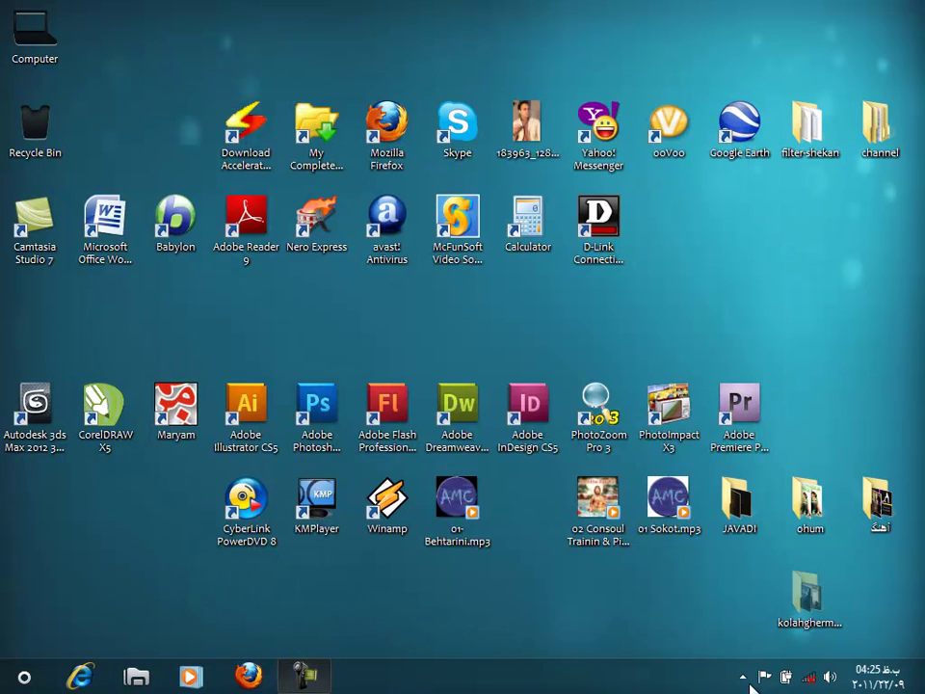
pyautogui.click(747, 678)
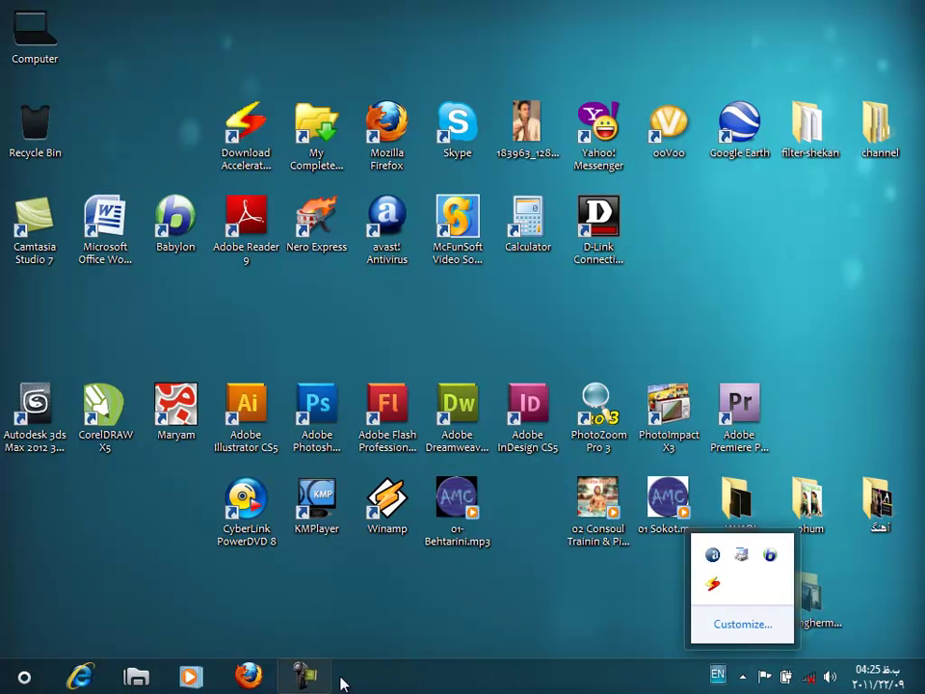
pyautogui.click(306, 677)
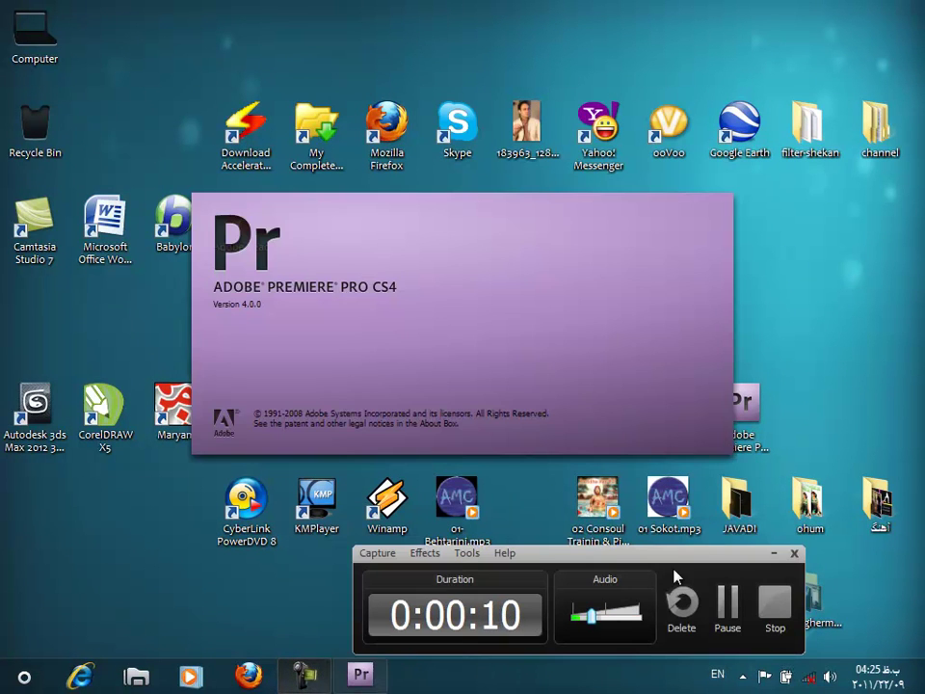
pyautogui.click(775, 555)
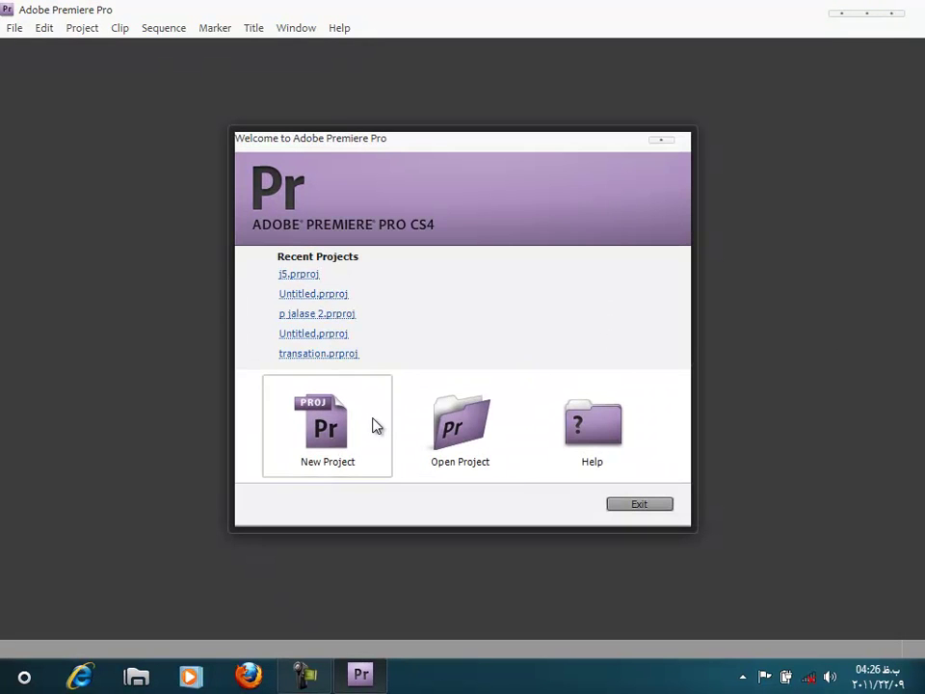
# Save a new project as p2 in jalase 5\project, keeping the DV-PAL Standard 48kHz sequence preset.
pyautogui.click(376, 427)
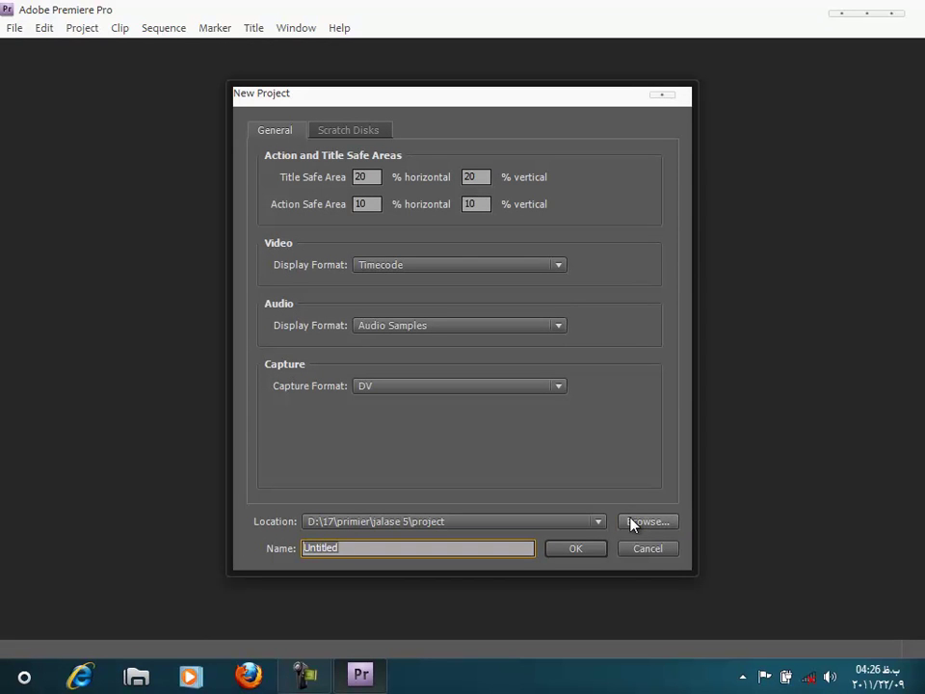
pyautogui.click(633, 523)
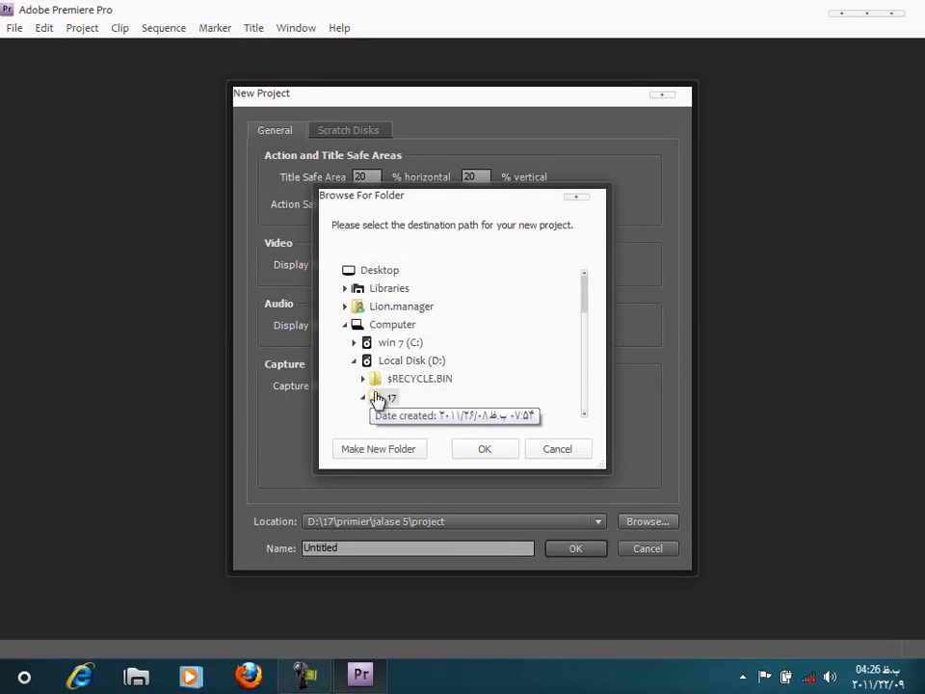
pyautogui.moveTo(591, 309); pyautogui.dragTo(591, 339)
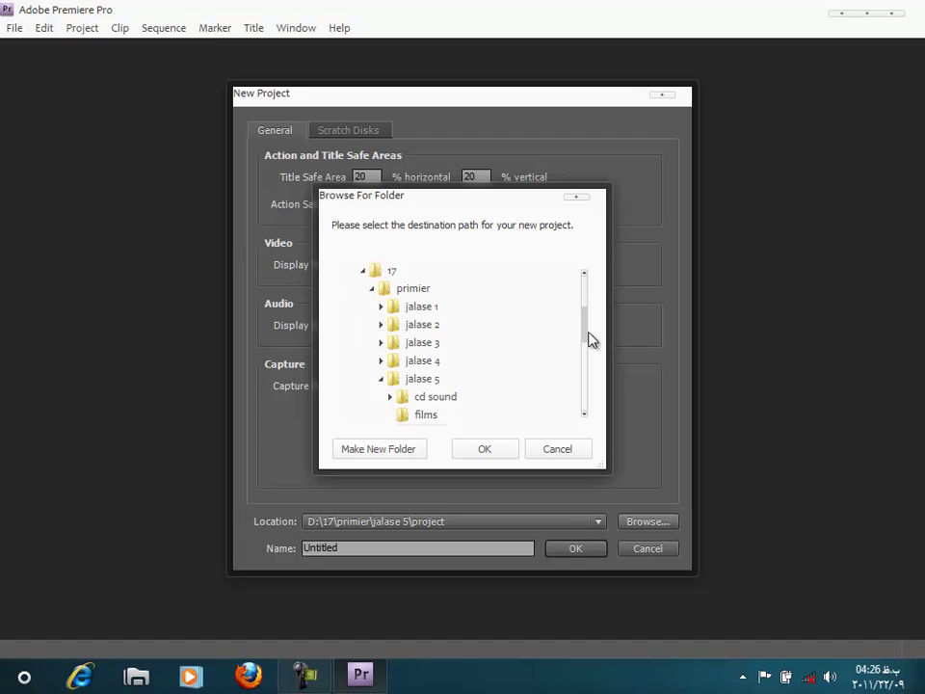
pyautogui.click(475, 380)
pyautogui.scroll(-2, 487, 378)
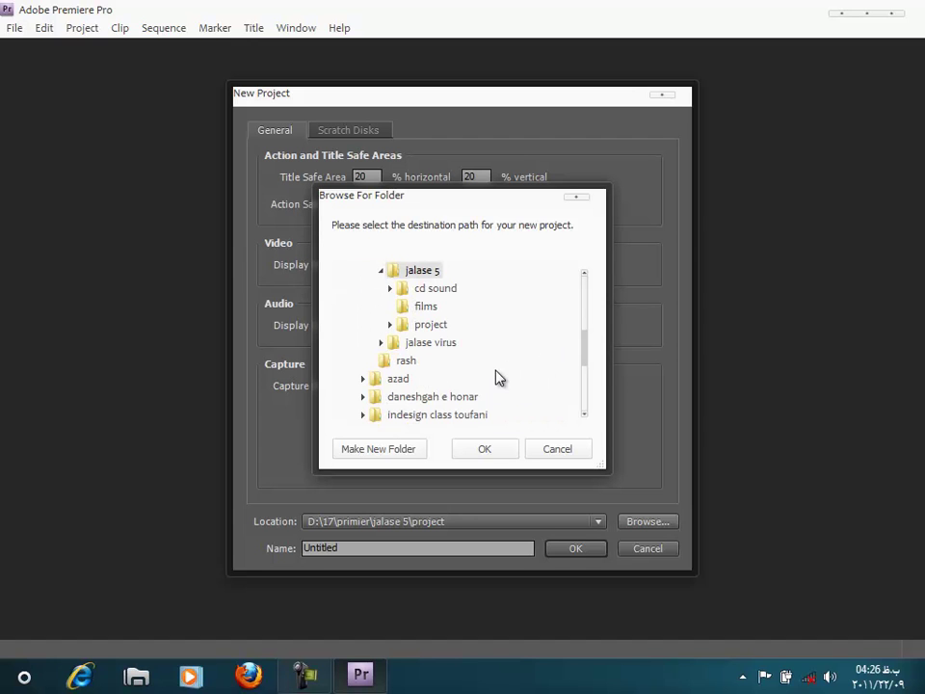
pyautogui.scroll(1, 448, 343)
pyautogui.click(508, 455)
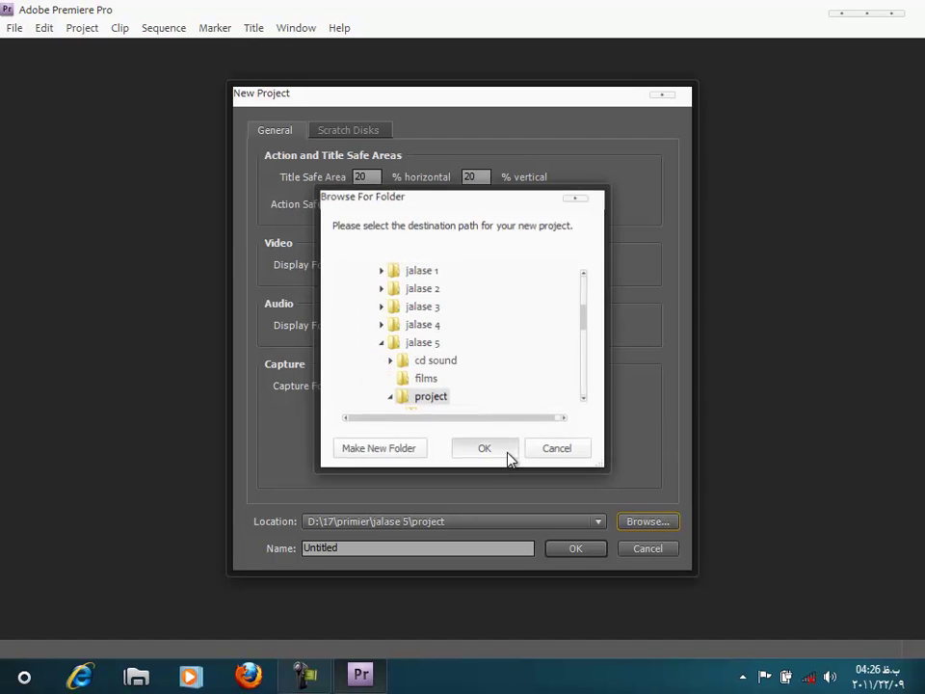
pyautogui.click(413, 547)
pyautogui.write('p2')
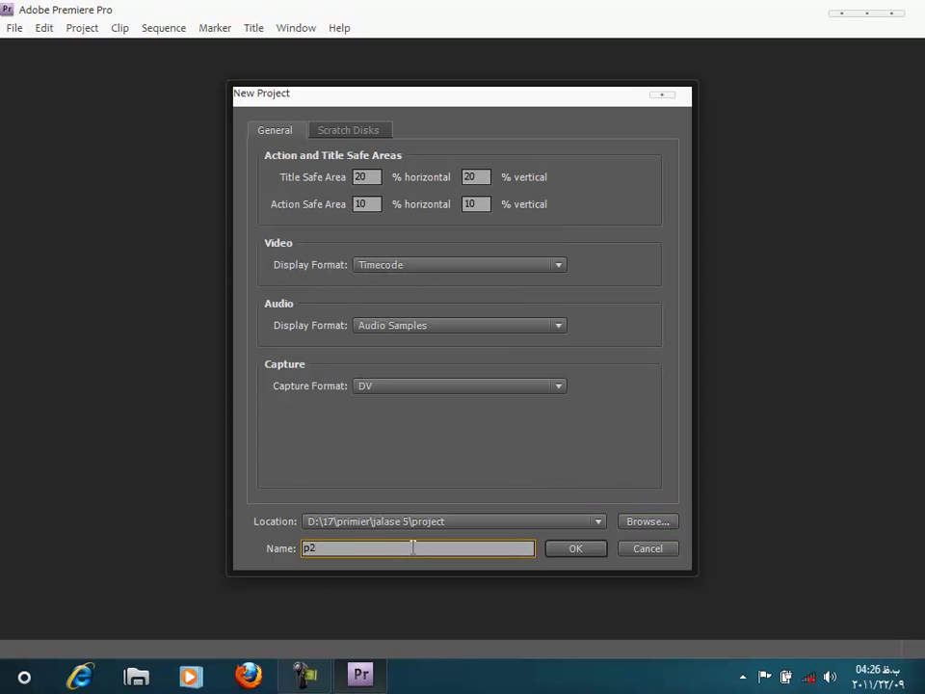
pyautogui.press('Return')
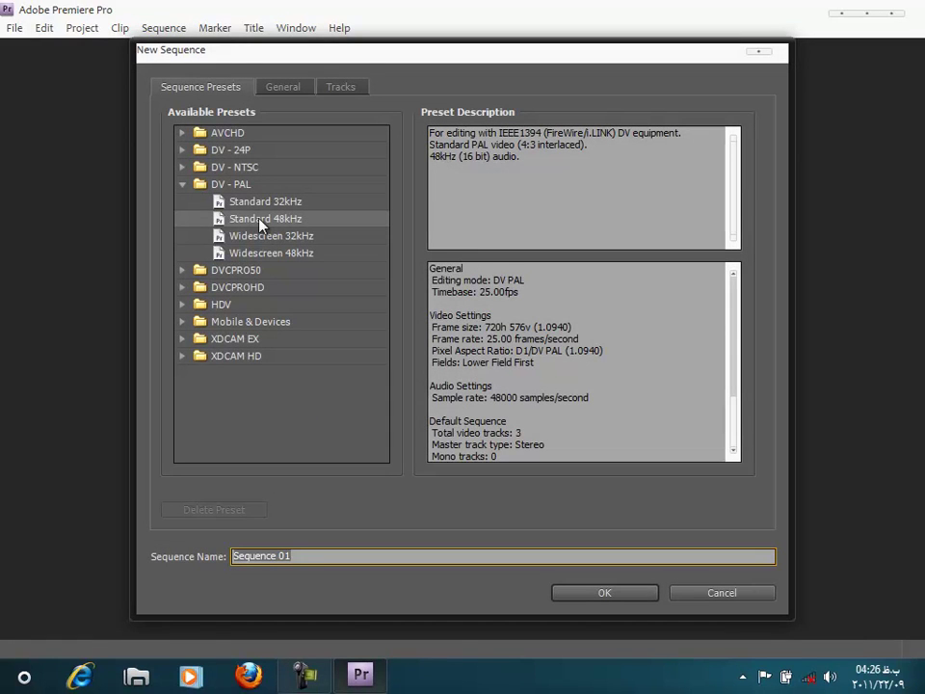
pyautogui.press('Return')
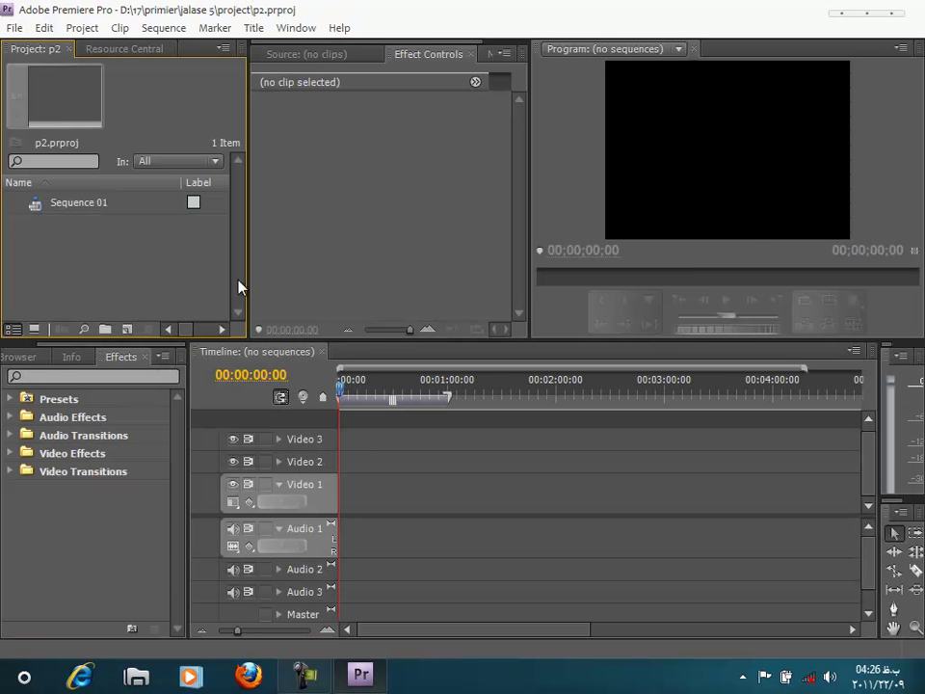
# Import MOV01824.MPG from the master clips folder.
pyautogui.doubleClick(161, 227)
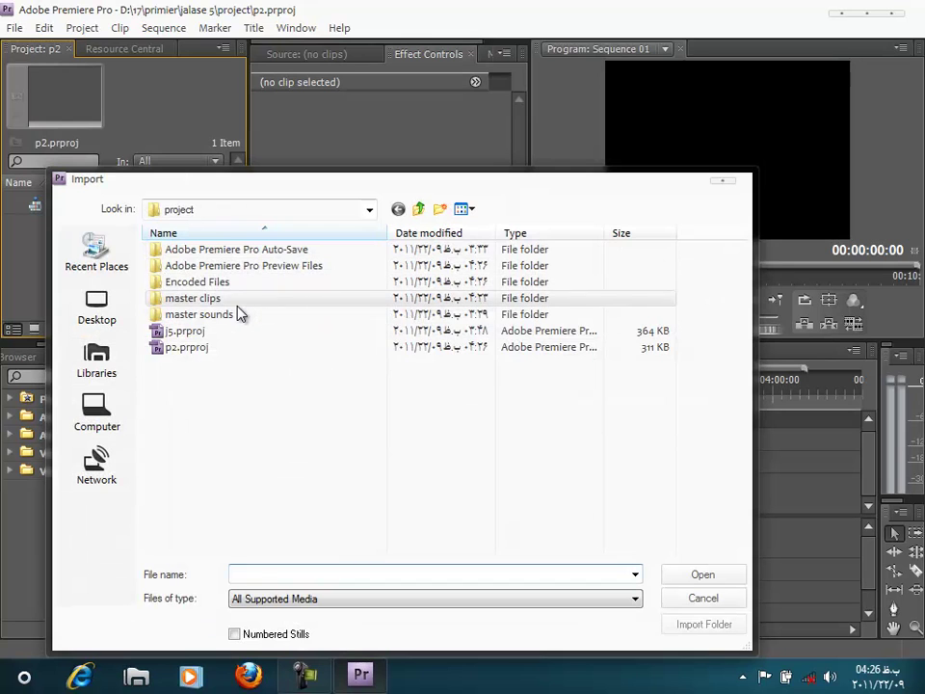
pyautogui.doubleClick(237, 306)
pyautogui.click(386, 280)
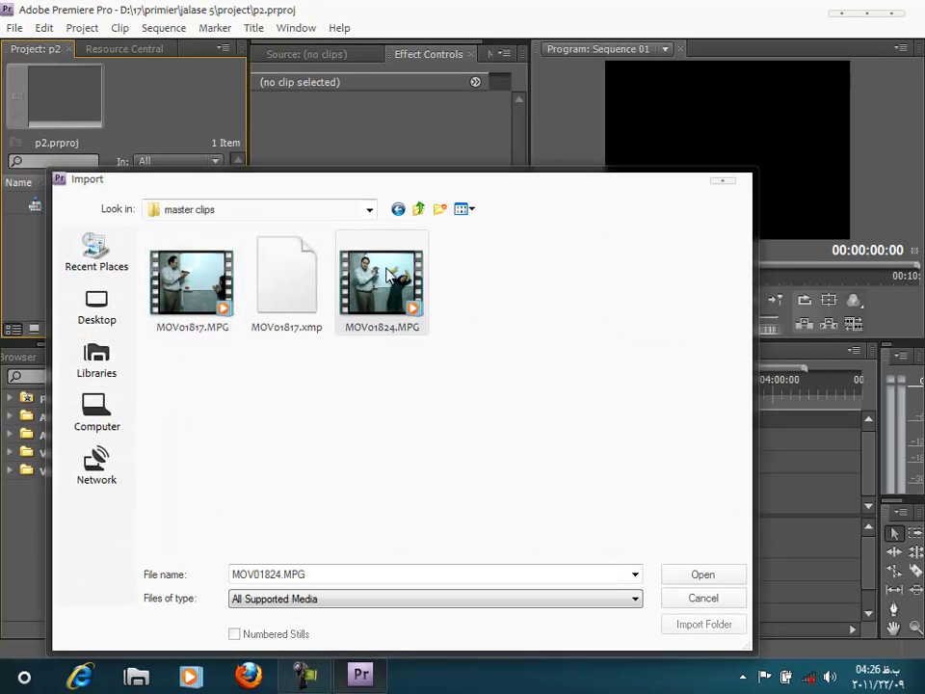
pyautogui.click(676, 572)
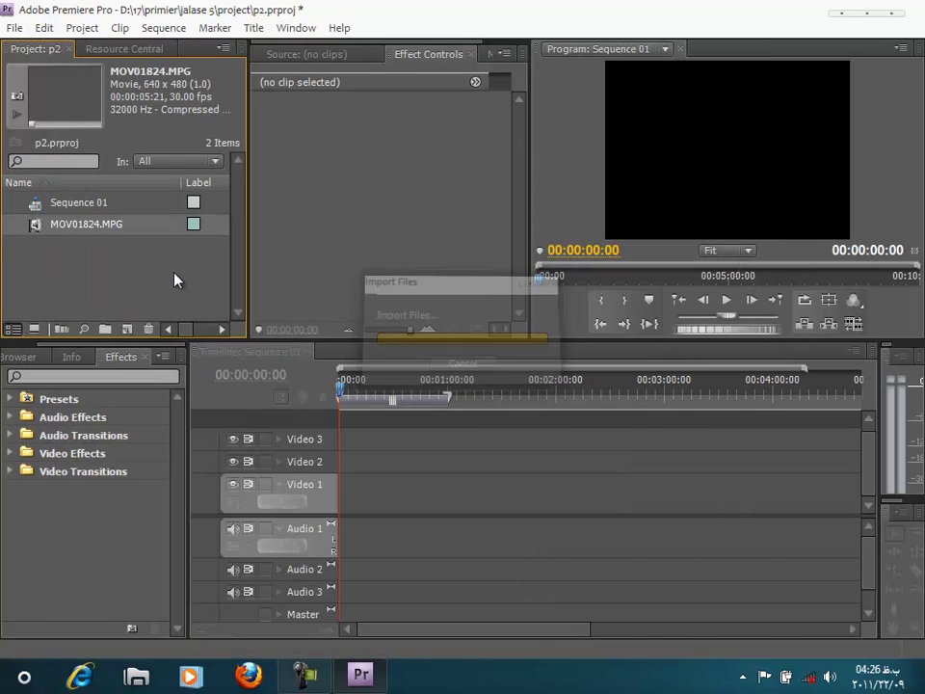
# Import 08-My Name Is Nobody.mp3 and GUNSHOT.WAV from master sounds, then minimize Premiere.
pyautogui.doubleClick(176, 280)
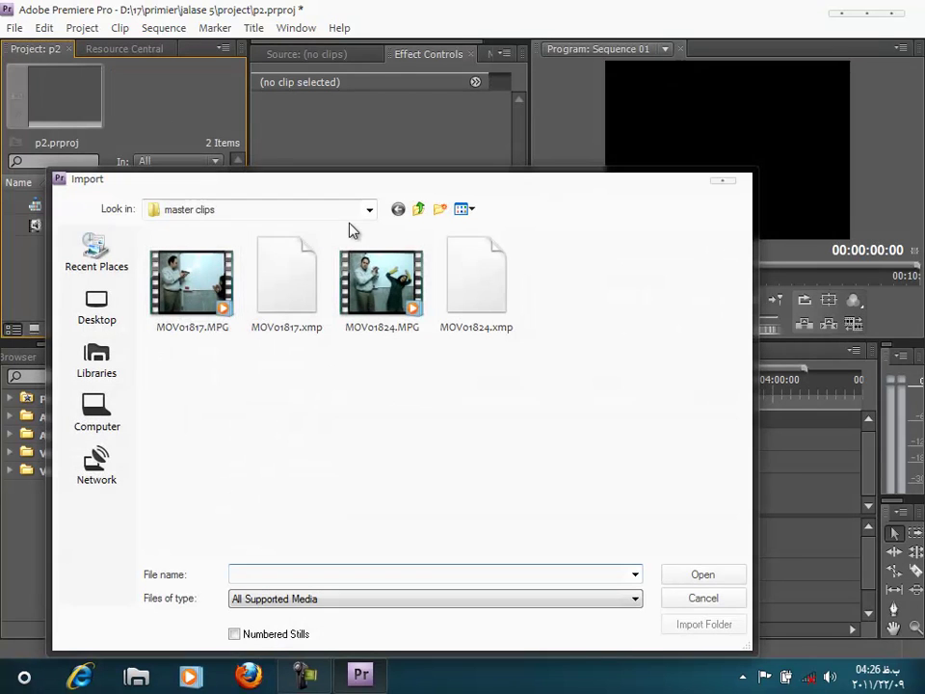
pyautogui.click(422, 210)
pyautogui.doubleClick(220, 315)
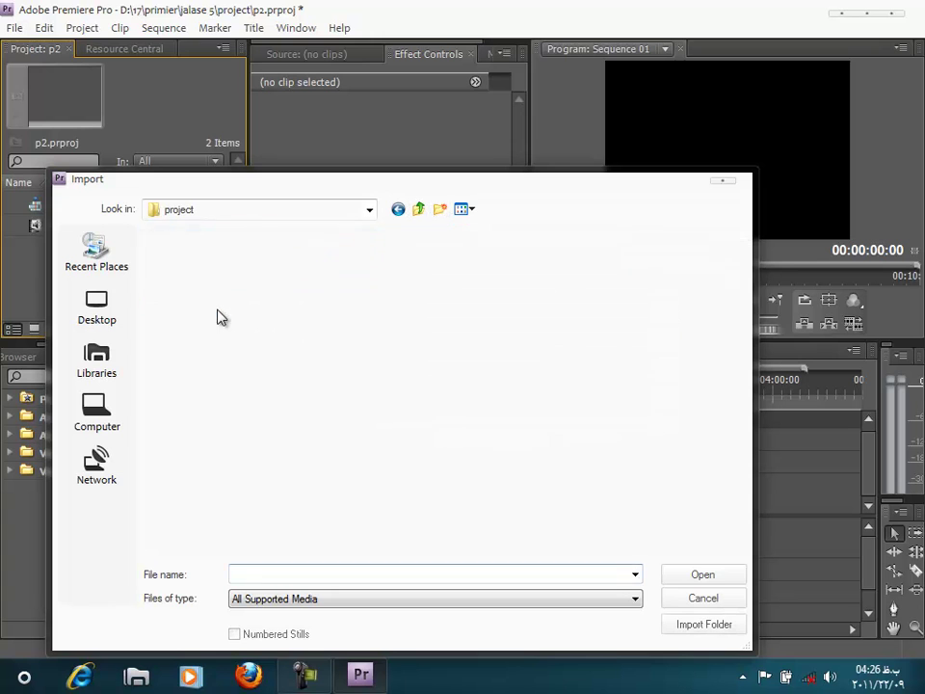
pyautogui.click(205, 253)
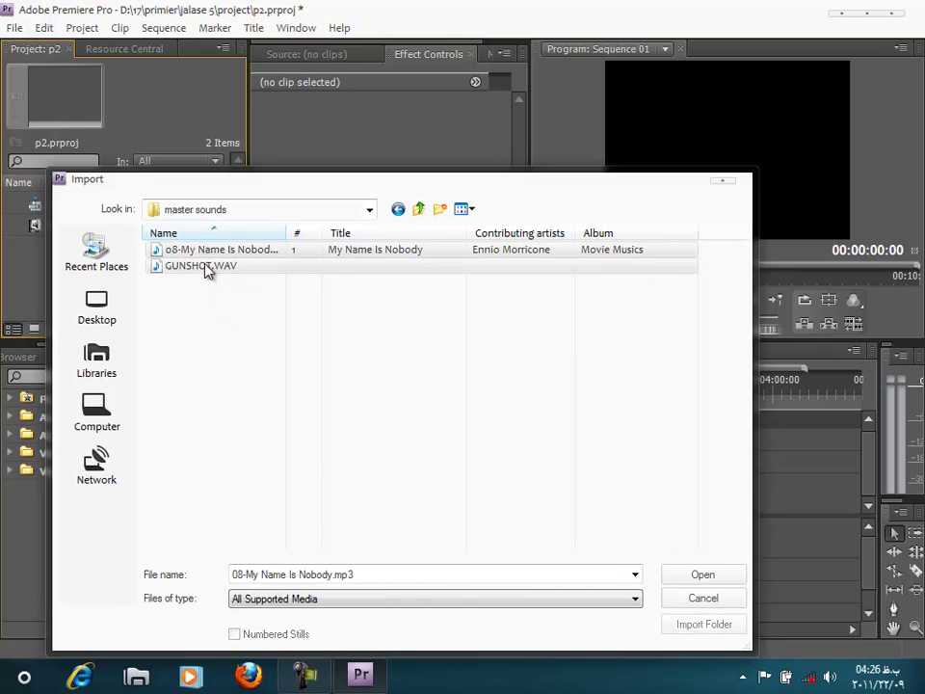
pyautogui.moveTo(203, 305); pyautogui.dragTo(170, 244)
pyautogui.click(702, 575)
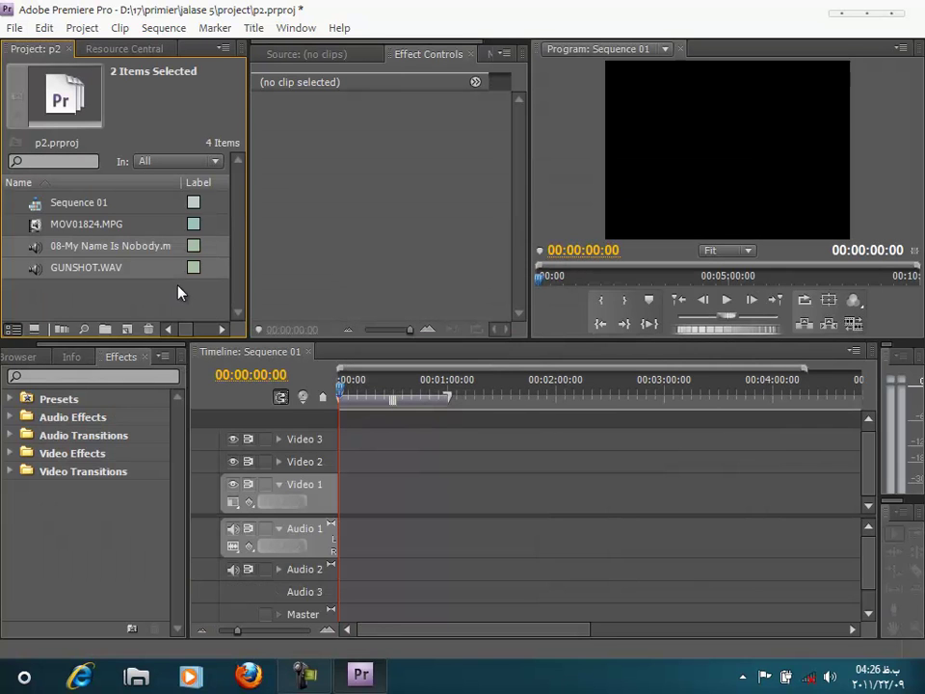
pyautogui.click(839, 15)
# Browse from Computer to the D:\17\primier\jalase 5\cd sound folder.
pyautogui.doubleClick(24, 69)
pyautogui.click(473, 302)
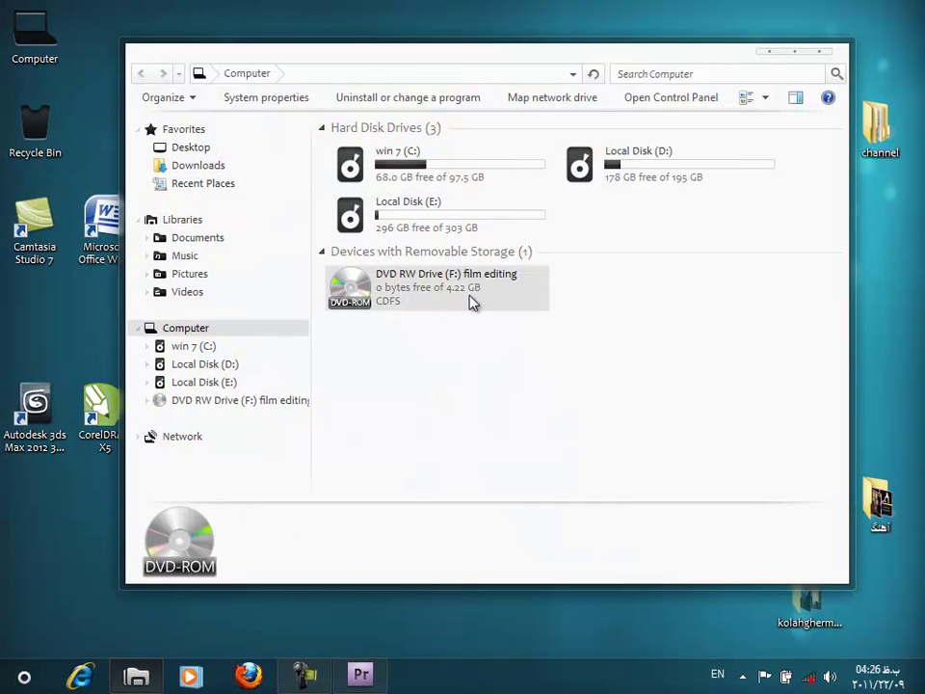
pyautogui.doubleClick(472, 302)
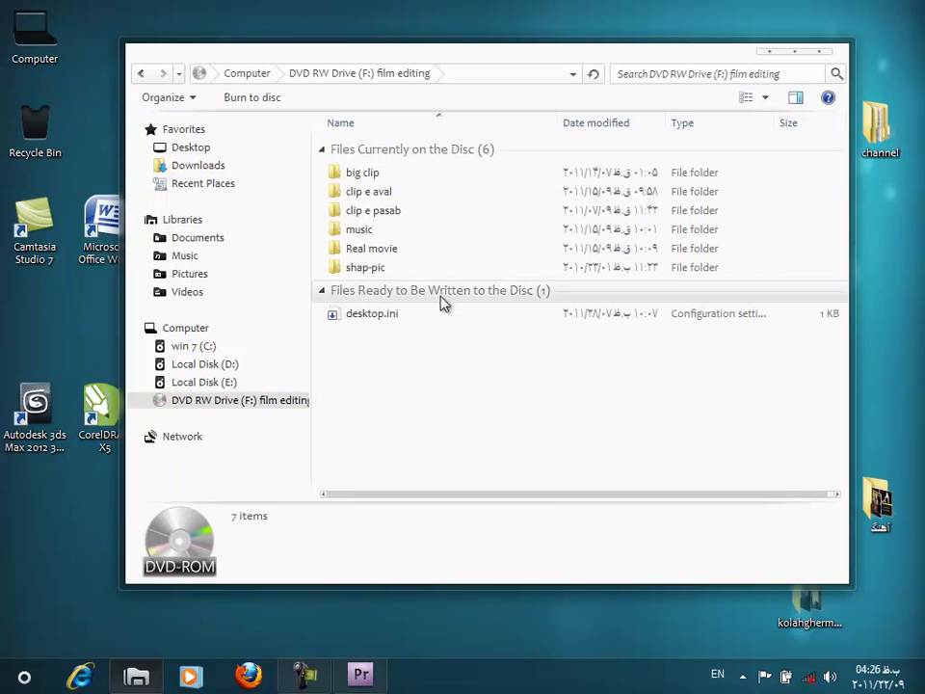
pyautogui.click(247, 366)
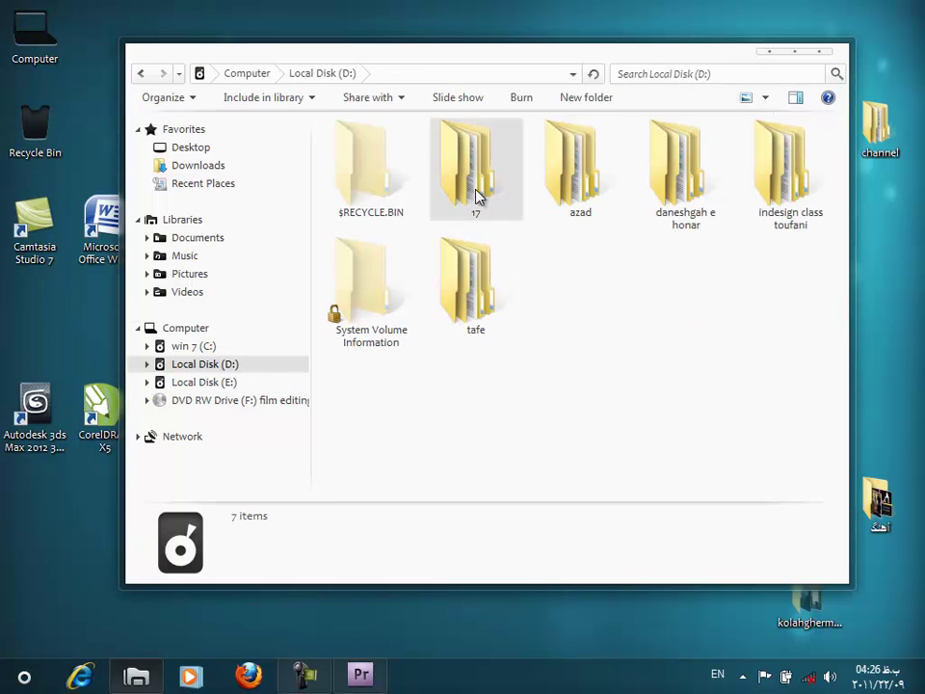
pyautogui.doubleClick(477, 195)
pyautogui.doubleClick(349, 174)
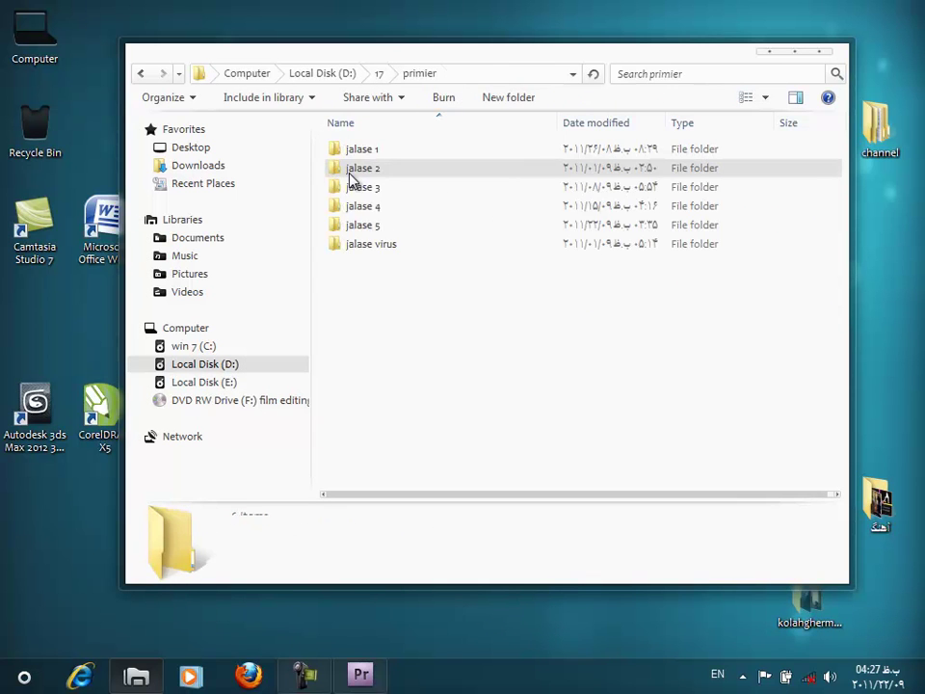
pyautogui.doubleClick(361, 225)
pyautogui.click(357, 154)
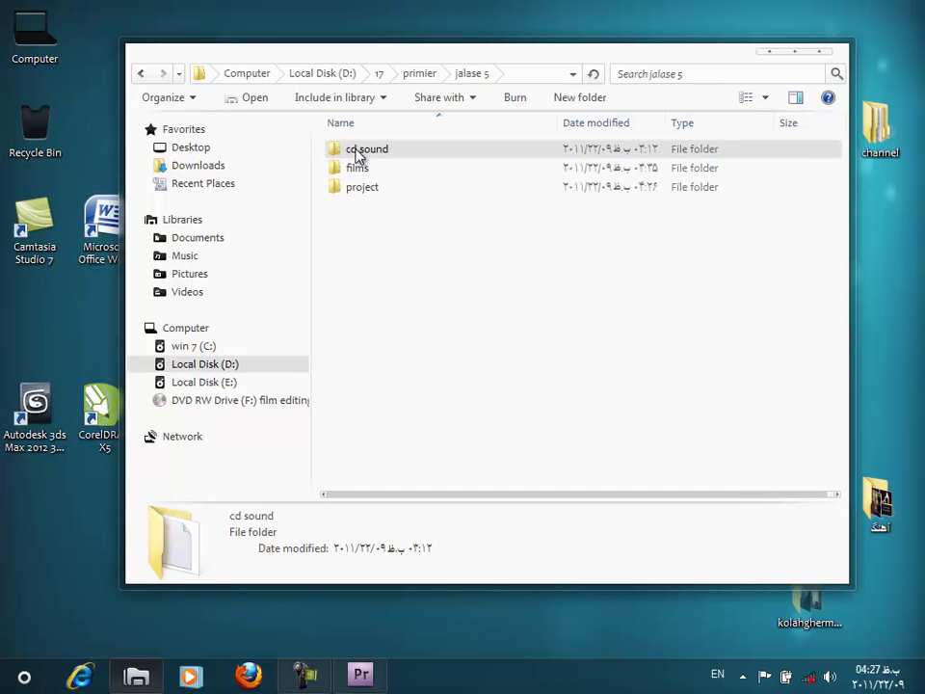
pyautogui.doubleClick(358, 152)
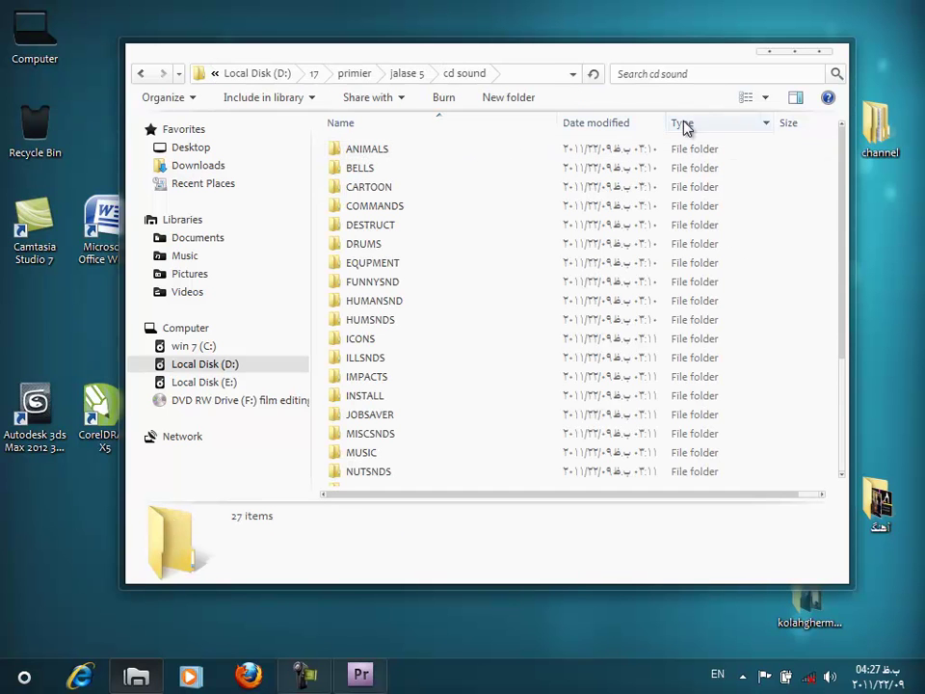
# Search cd sound for 'shot' and open the folder containing SHOT3.WAV.
pyautogui.click(717, 71)
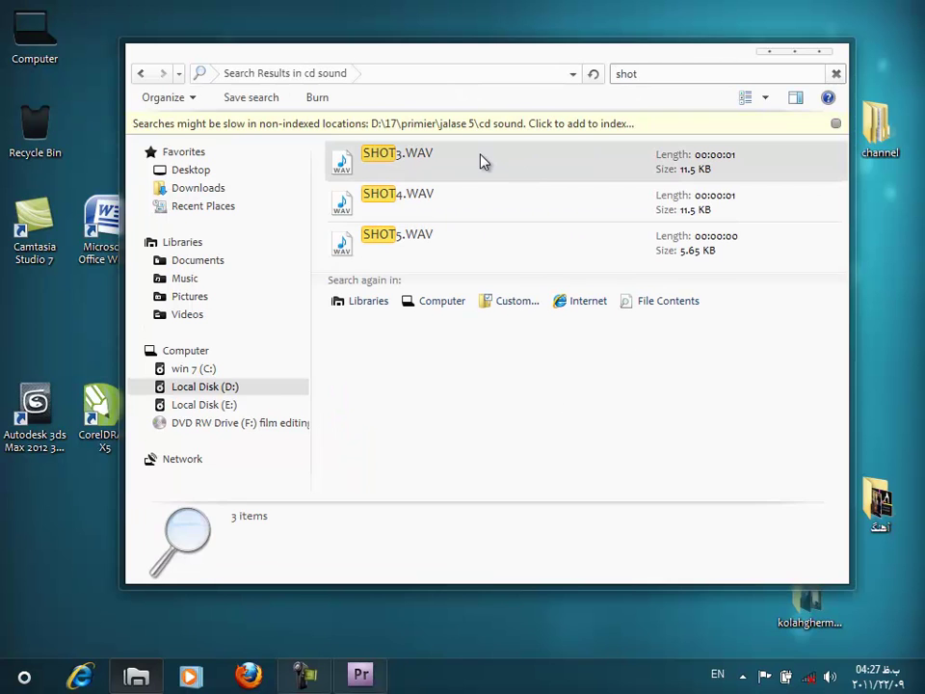
pyautogui.rightClick(481, 157)
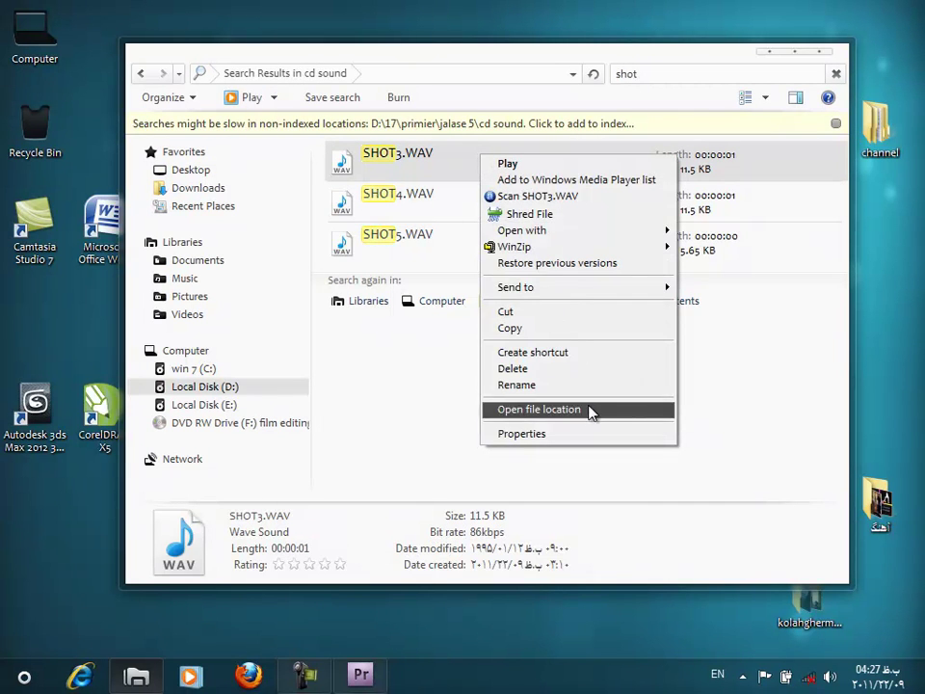
pyautogui.click(591, 410)
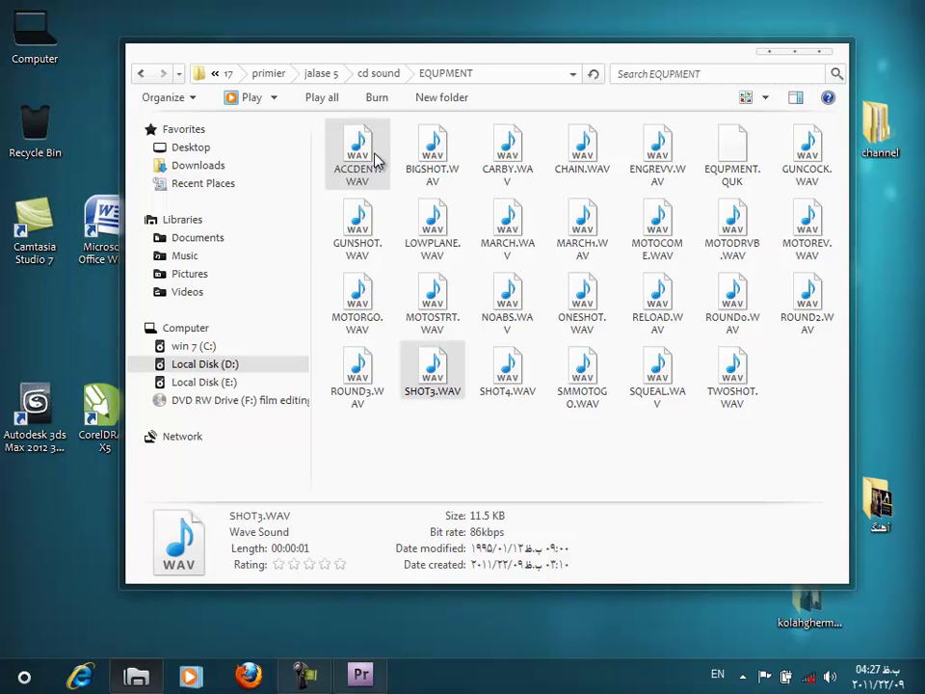
# Play the ACCDENT, BIGSHOT, CARBY, CHAIN, ENGREVV and GUNCOCK sound effects in Media Player.
pyautogui.doubleClick(376, 159)
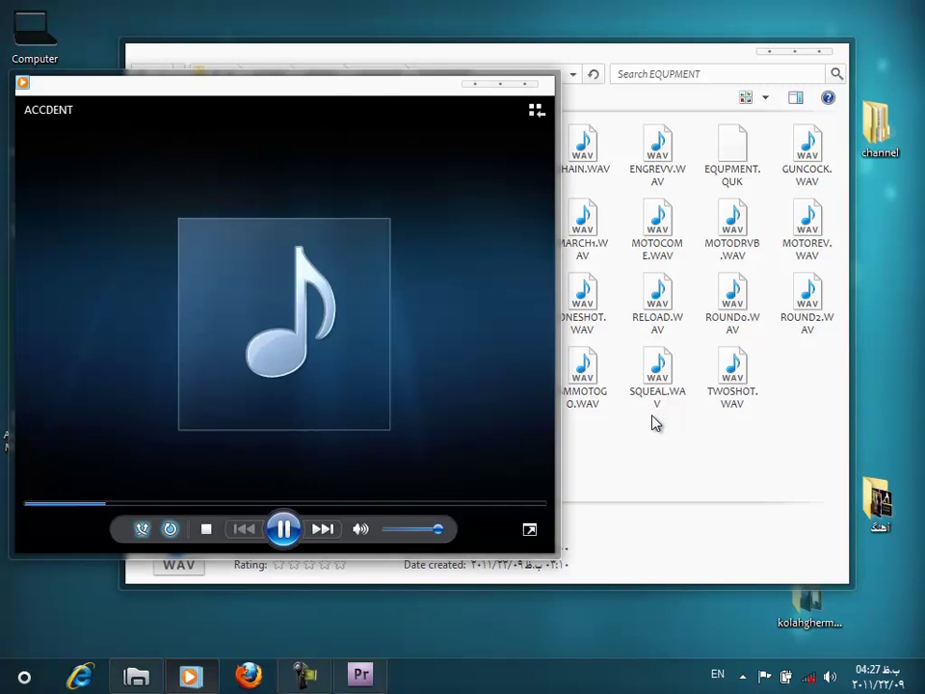
pyautogui.click(491, 52)
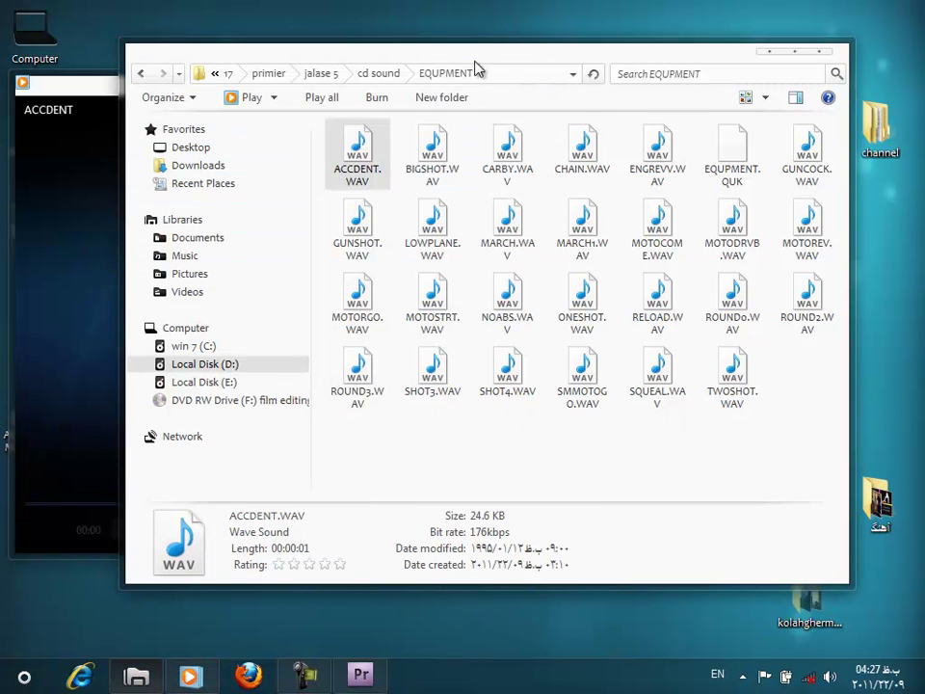
pyautogui.doubleClick(448, 146)
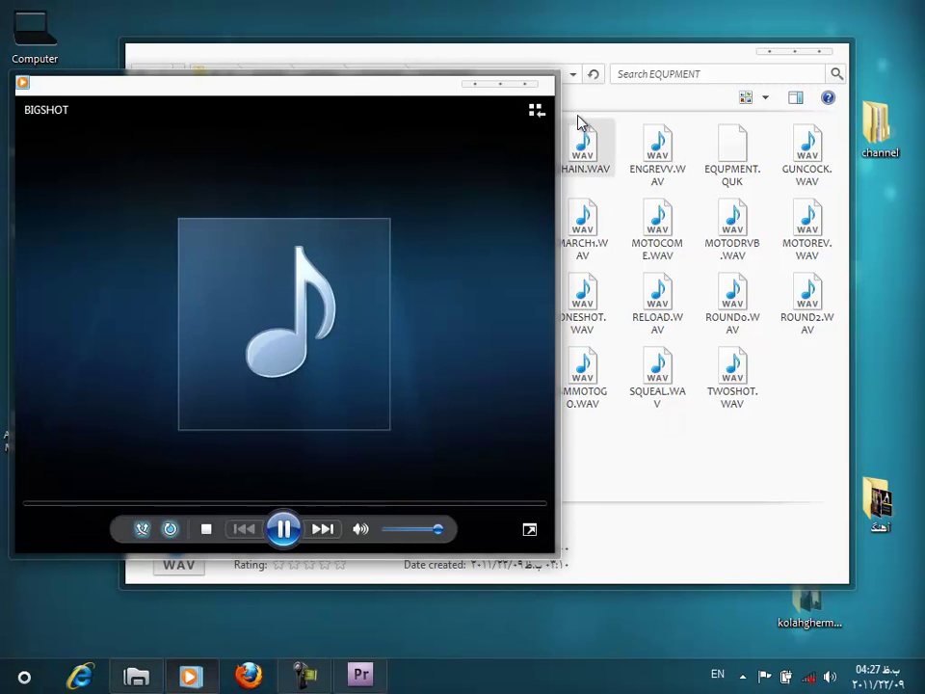
pyautogui.click(573, 38)
pyautogui.doubleClick(515, 133)
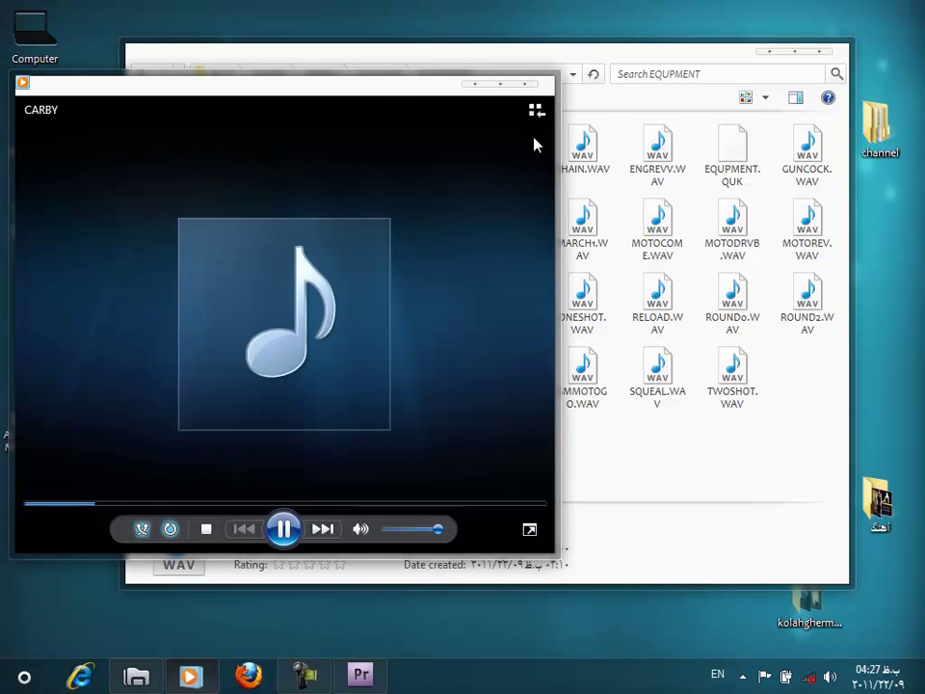
pyautogui.click(609, 54)
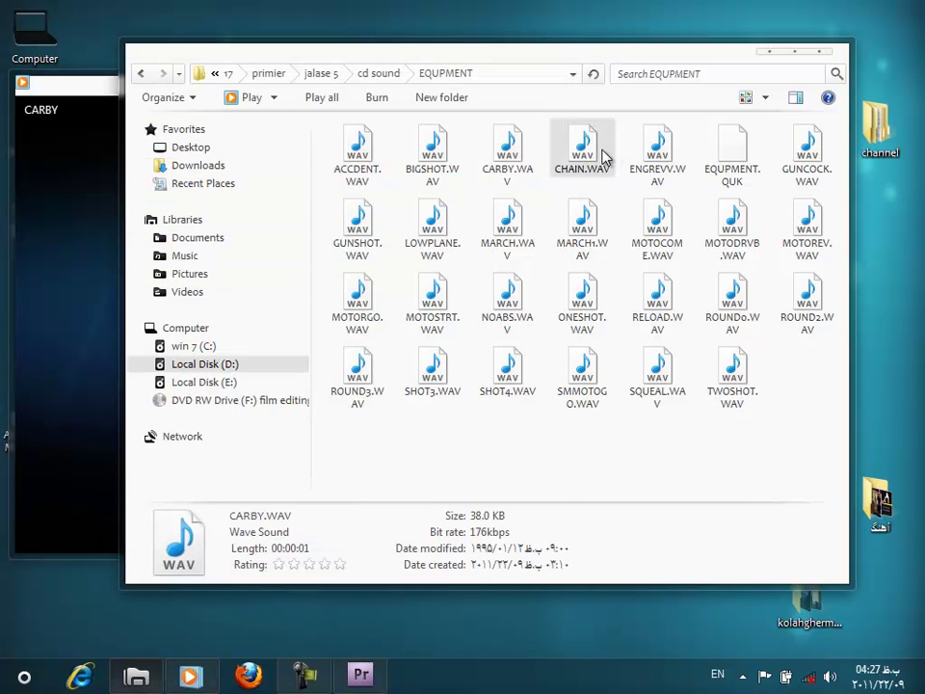
pyautogui.doubleClick(583, 150)
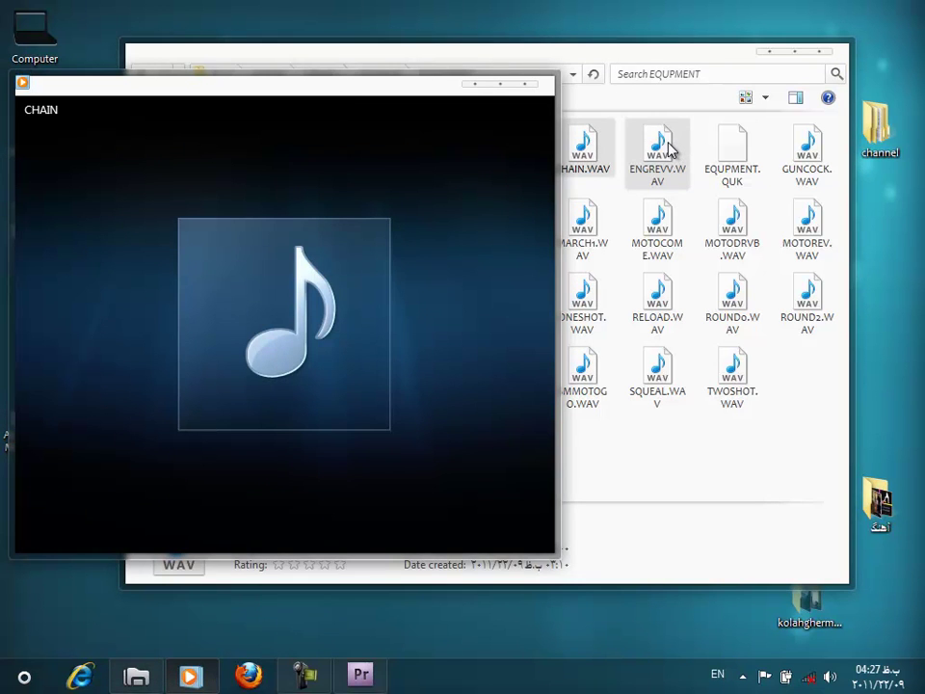
pyautogui.doubleClick(672, 149)
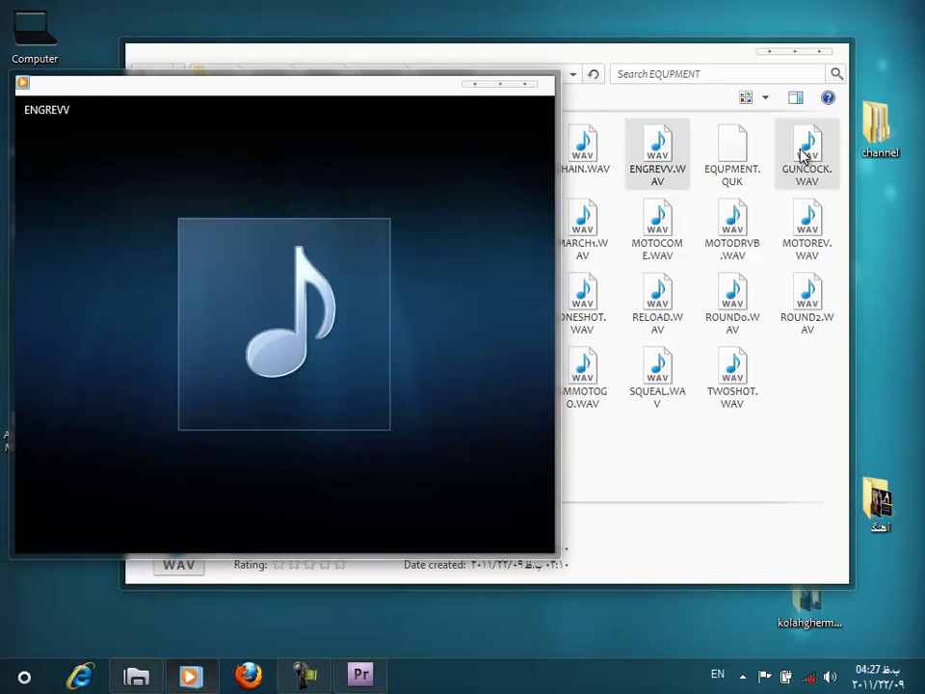
pyautogui.doubleClick(804, 154)
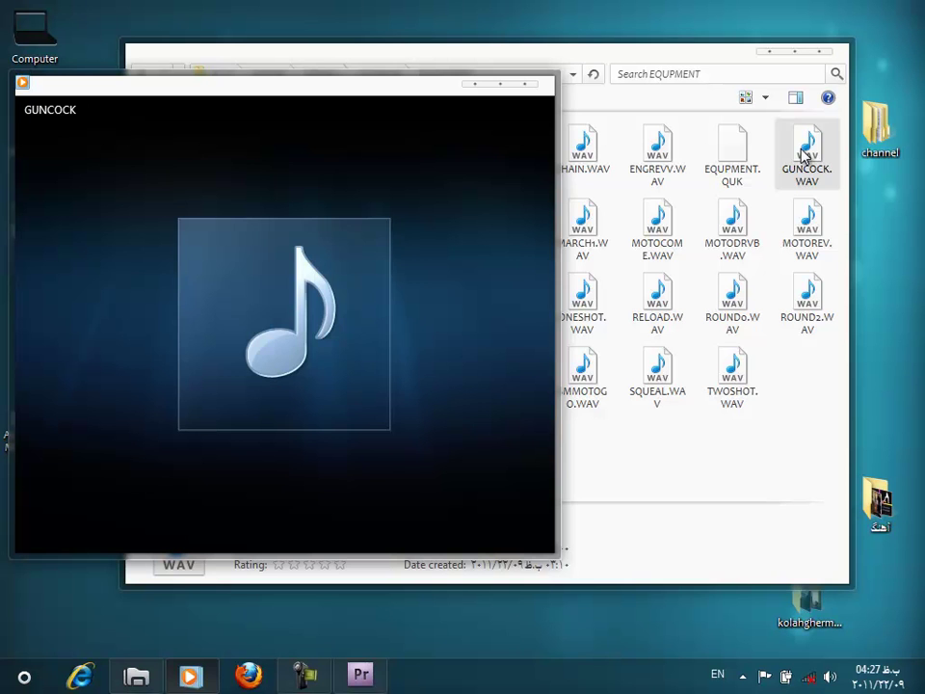
# Try TWOSHOT, dismiss its error, play SQUEAL, then close Media Player and the folder.
pyautogui.click(719, 436)
pyautogui.doubleClick(727, 397)
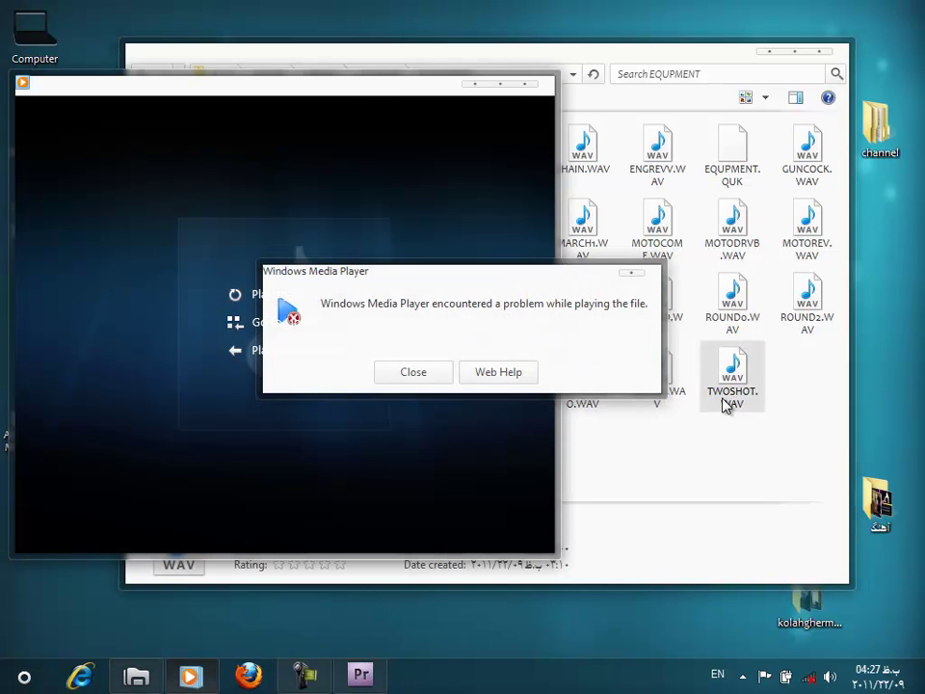
pyautogui.click(430, 376)
pyautogui.doubleClick(656, 371)
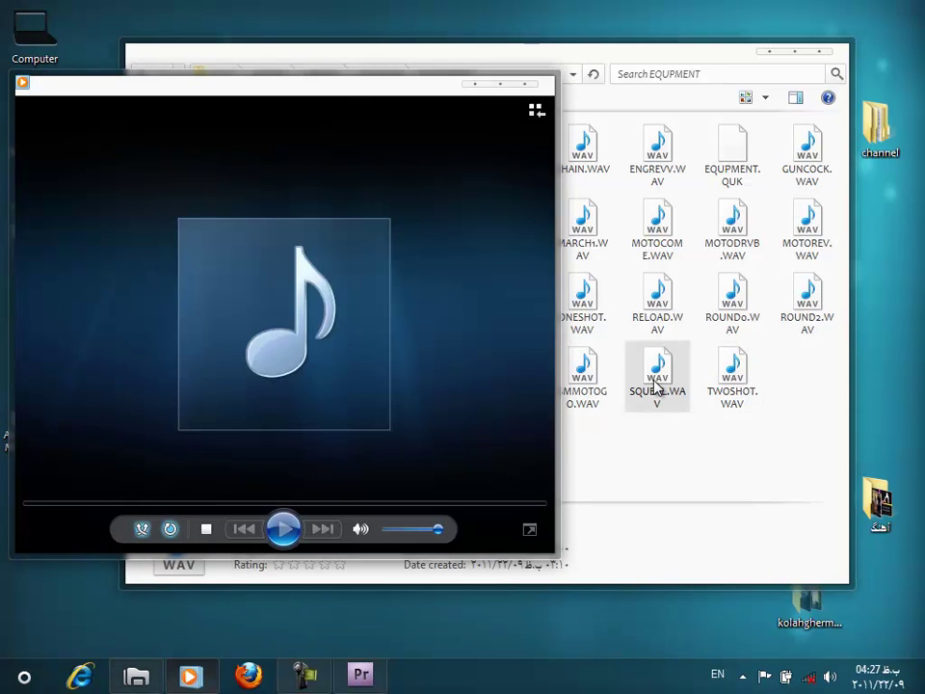
pyautogui.click(642, 471)
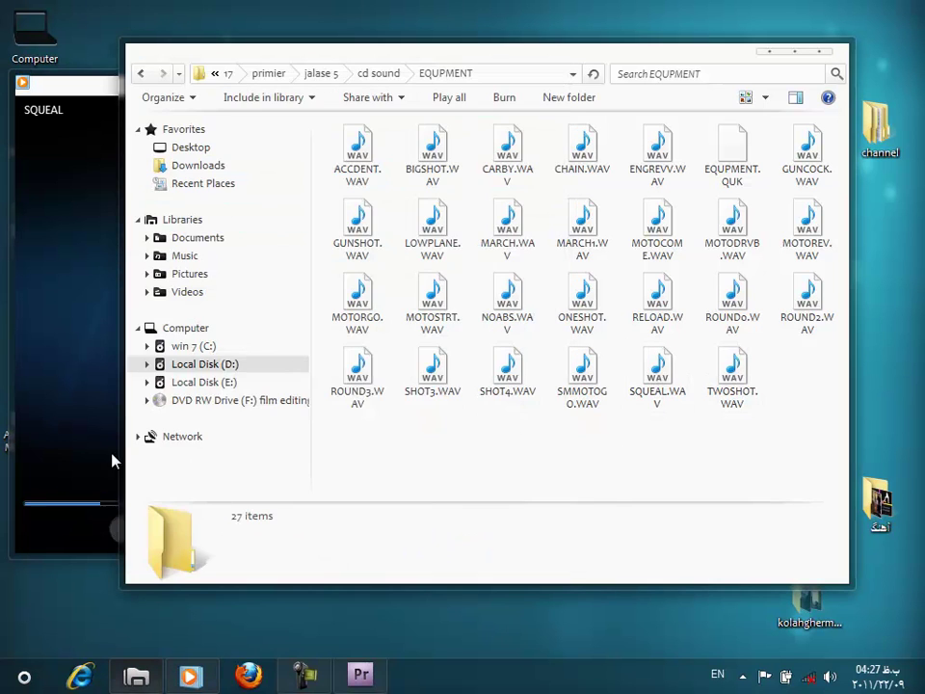
pyautogui.click(113, 463)
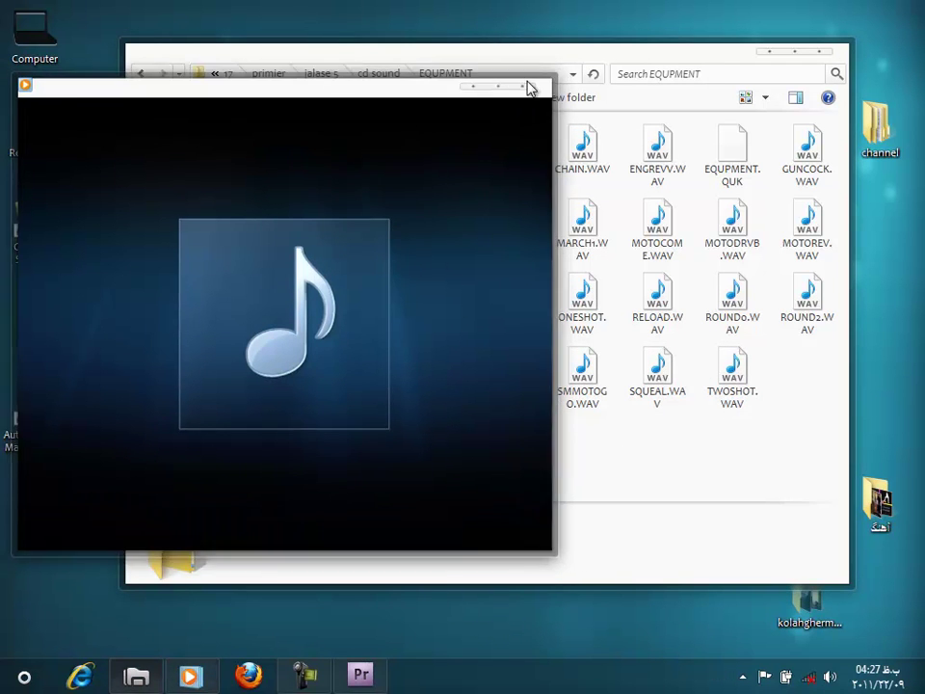
pyautogui.click(529, 84)
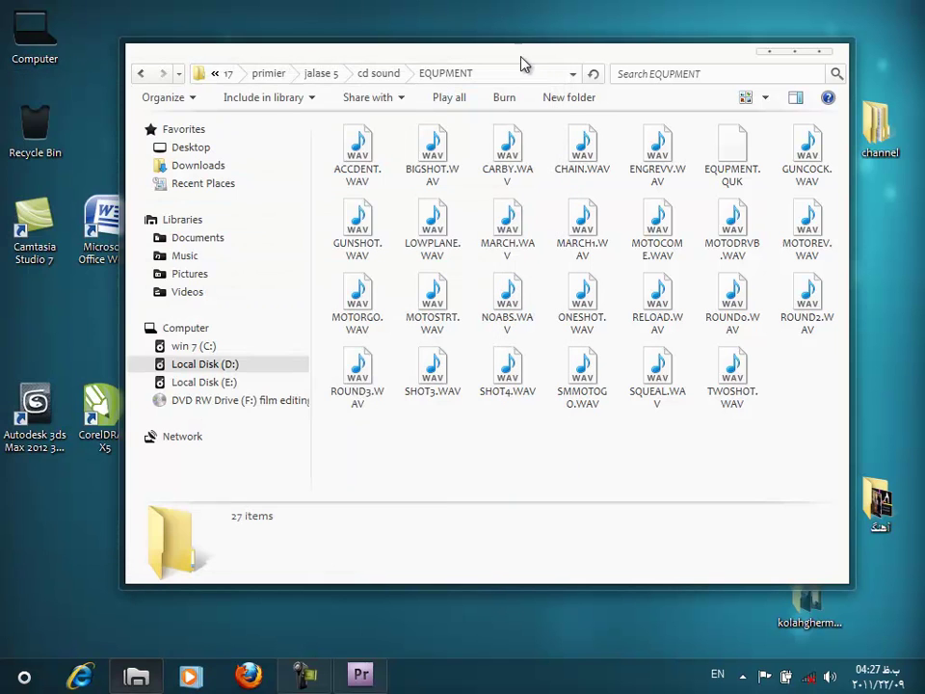
pyautogui.click(822, 52)
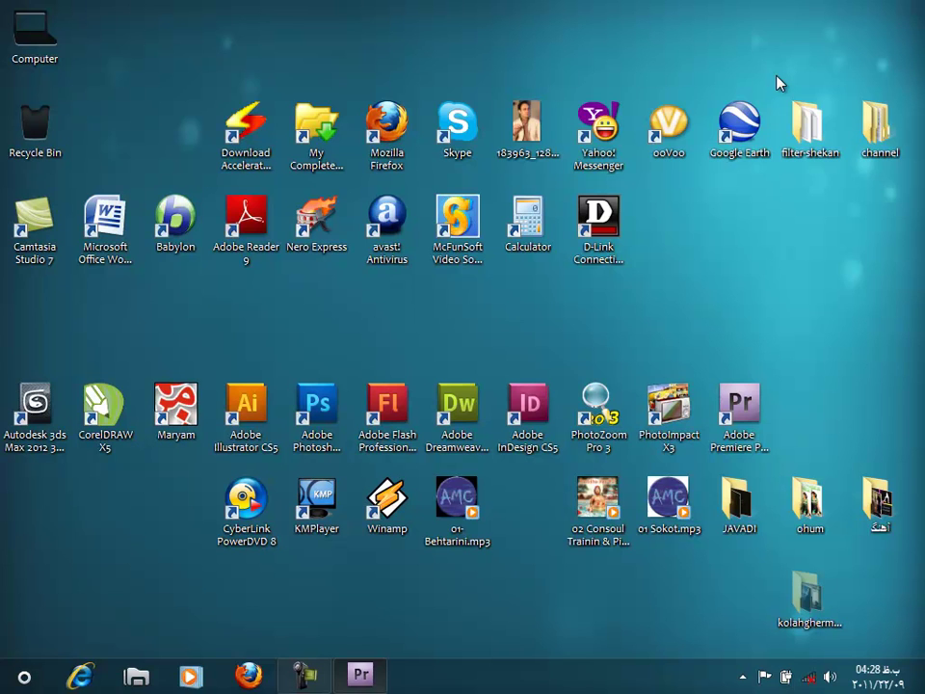
# Restore Premiere, place MOV01824.MPG on Video 1, then delete it from Sequence 01.
pyautogui.moveTo(35, 123)
pyautogui.mouseDown()
pyautogui.moveTo(824, 590)
pyautogui.moveTo(872, 602)
pyautogui.mouseUp()
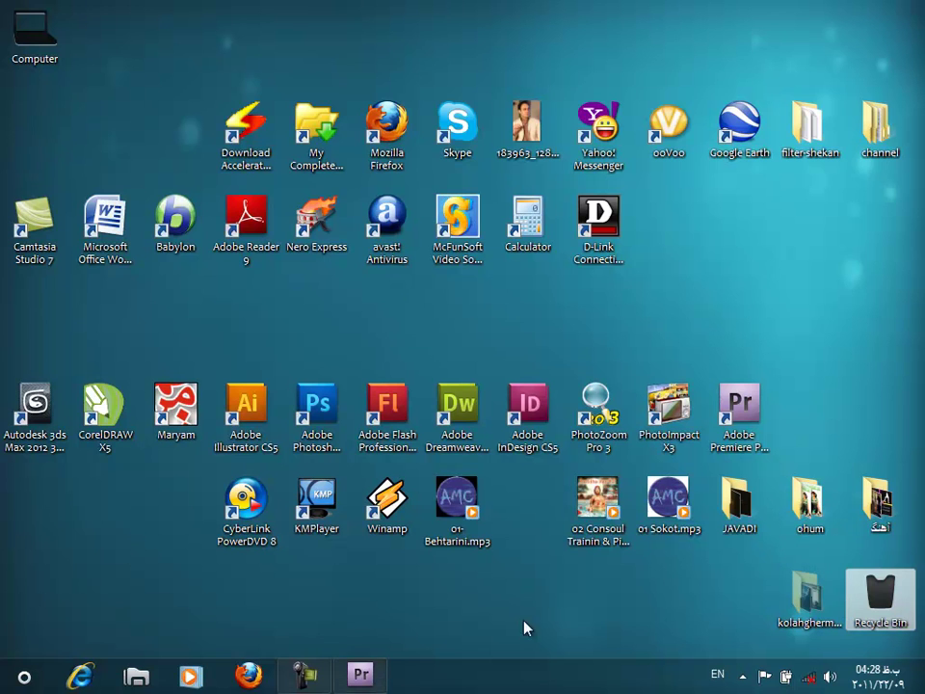
pyautogui.click(364, 673)
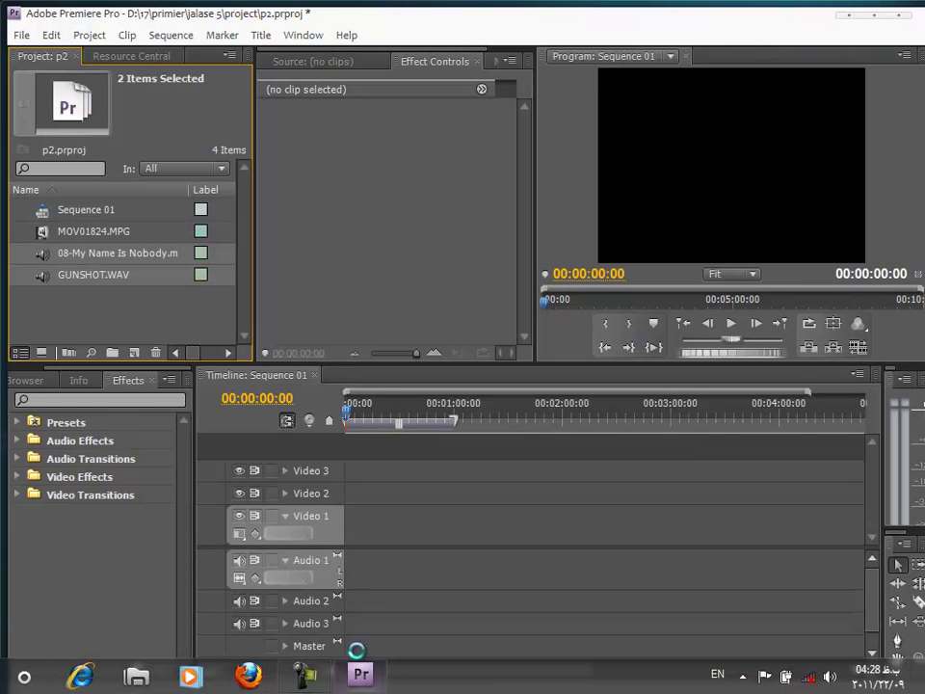
pyautogui.click(99, 297)
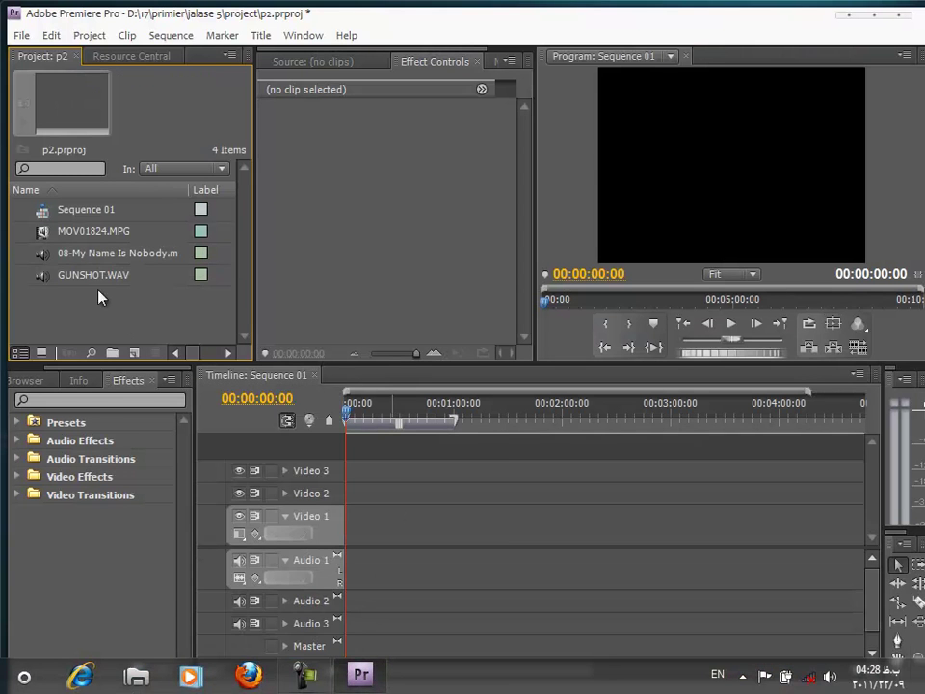
pyautogui.click(44, 235)
pyautogui.moveTo(43, 235); pyautogui.dragTo(339, 541)
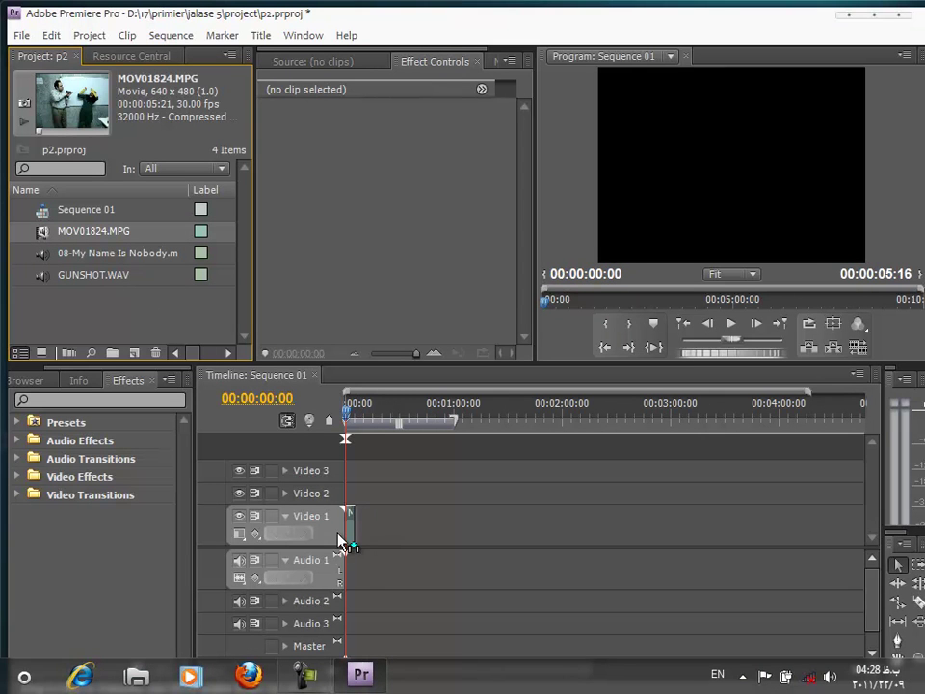
pyautogui.moveTo(339, 541); pyautogui.dragTo(366, 528)
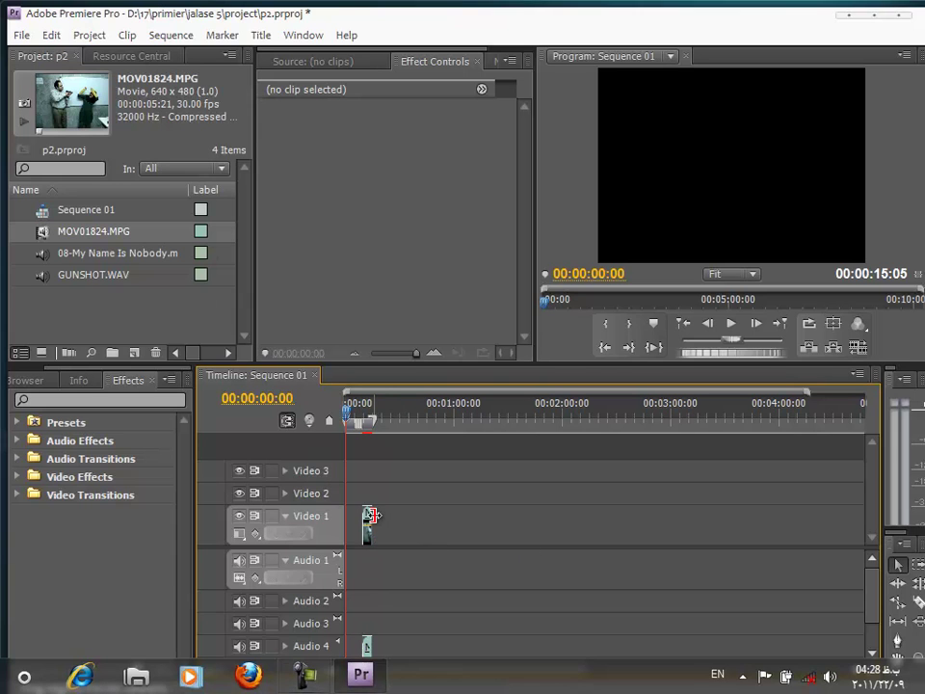
pyautogui.click(368, 522)
pyautogui.press('Delete')
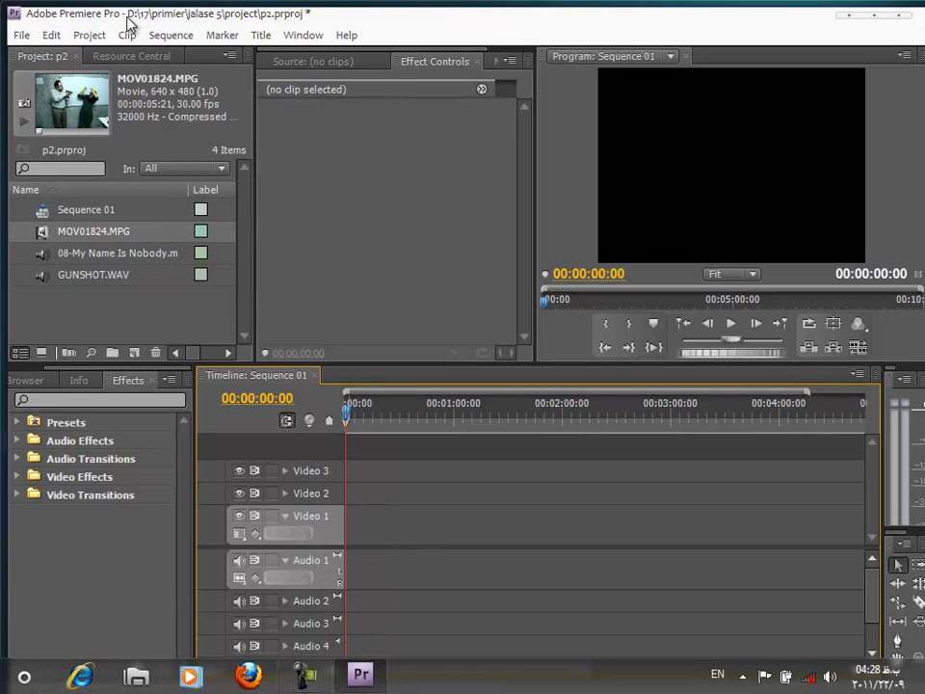
# Delete the empty audio tracks from Sequence 01.
pyautogui.click(170, 34)
pyautogui.click(241, 444)
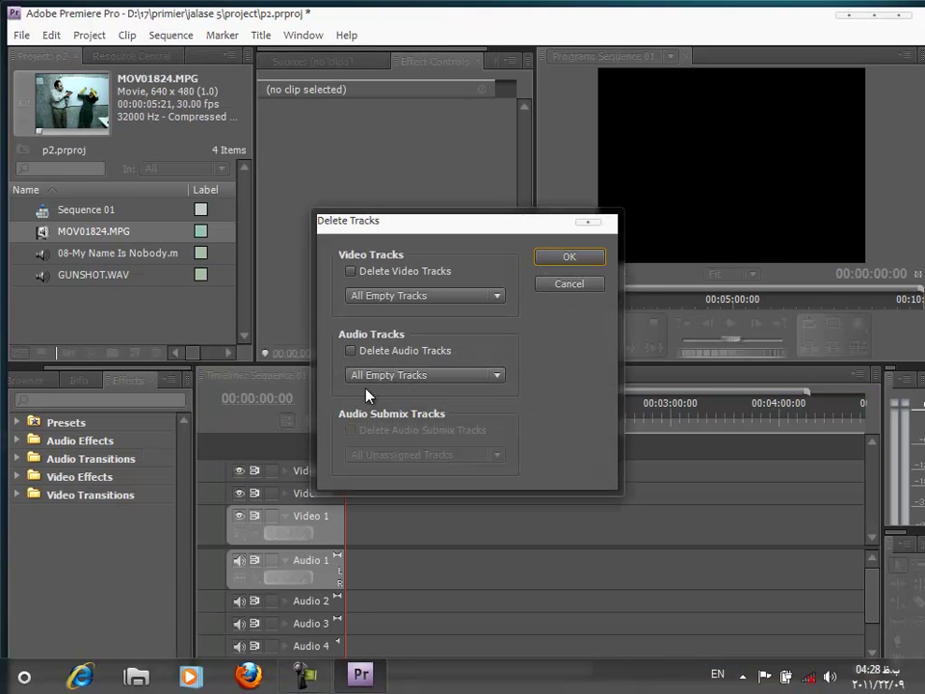
pyautogui.click(351, 351)
pyautogui.click(562, 257)
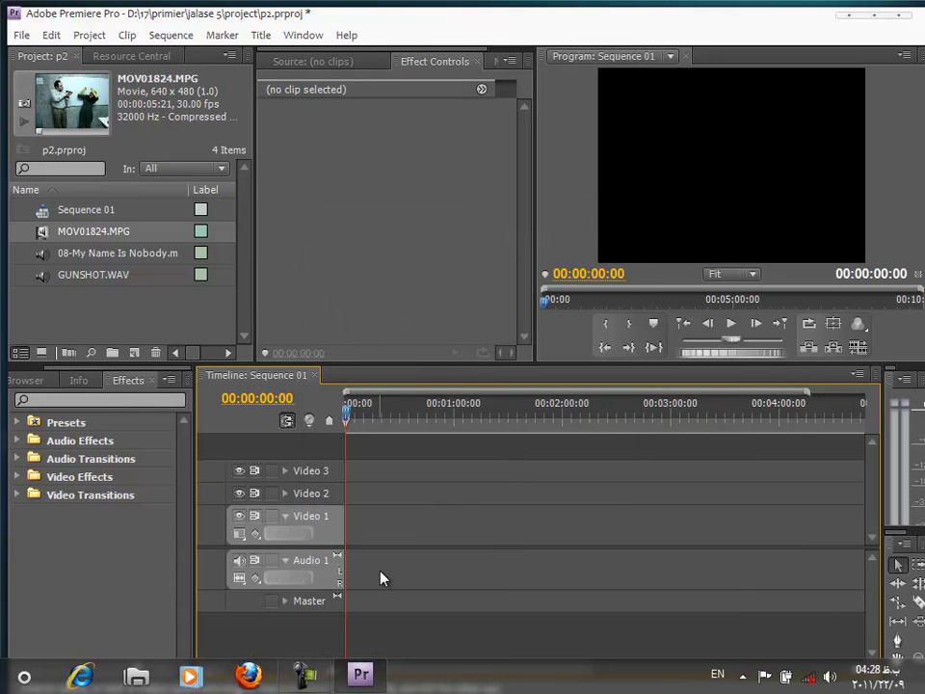
# Place MOV01824.MPG on Video 1 and enlarge the timeline to show Audio 2 and Master.
pyautogui.click(58, 232)
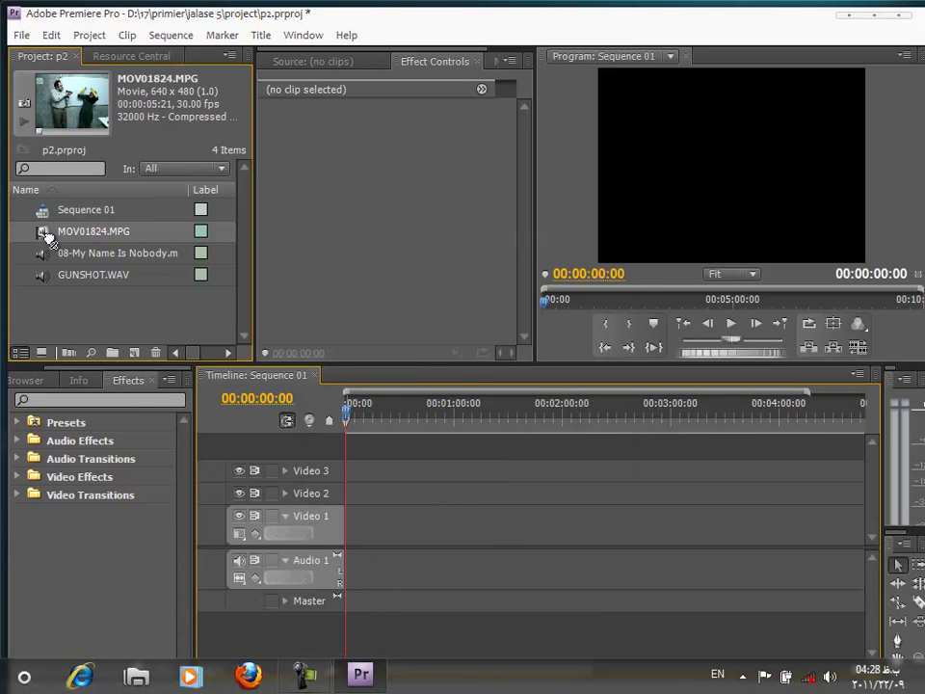
pyautogui.moveTo(376, 528); pyautogui.dragTo(376, 525)
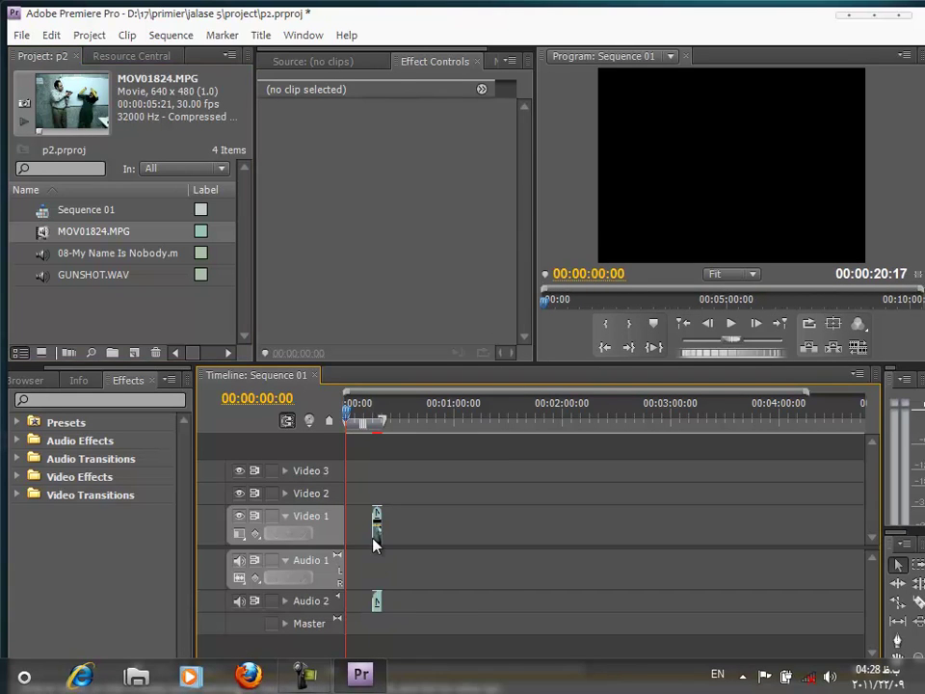
pyautogui.click(376, 525)
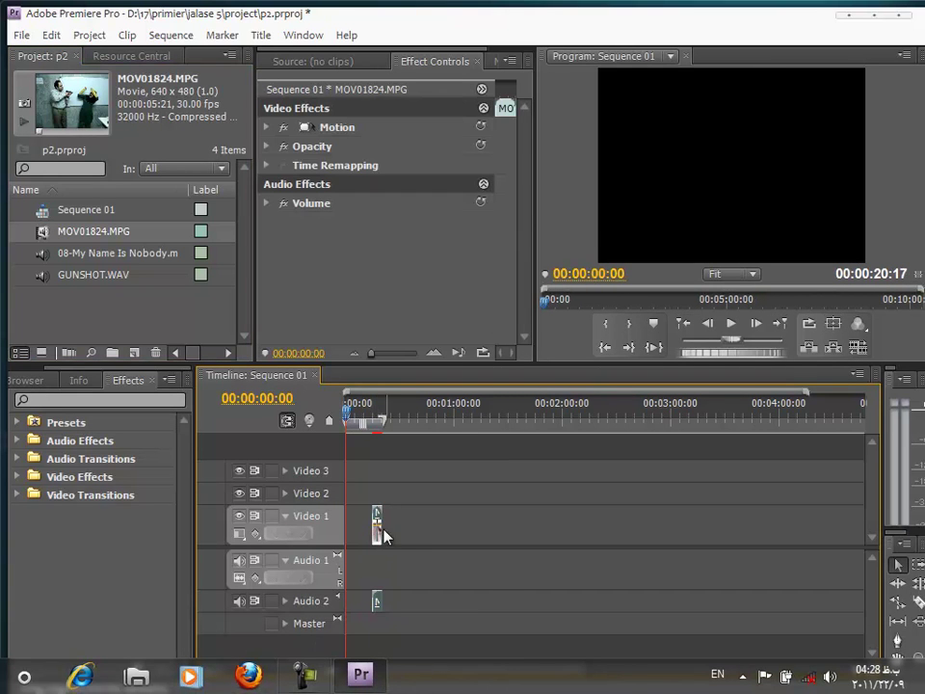
pyautogui.moveTo(339, 361)
pyautogui.mouseDown()
pyautogui.moveTo(341, 280)
pyautogui.moveTo(341, 445)
pyautogui.mouseUp()
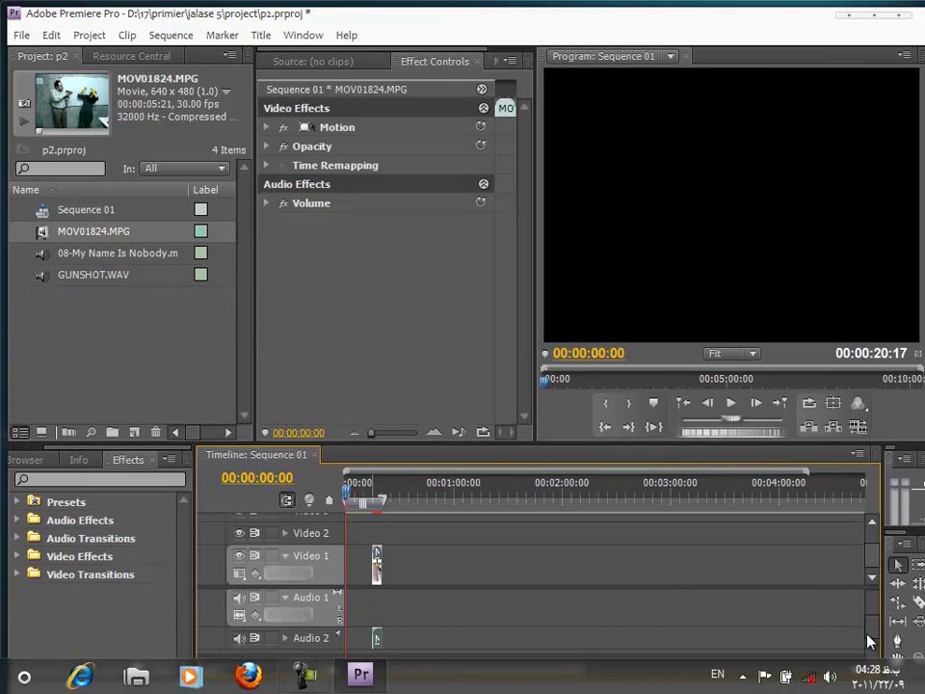
pyautogui.click(873, 639)
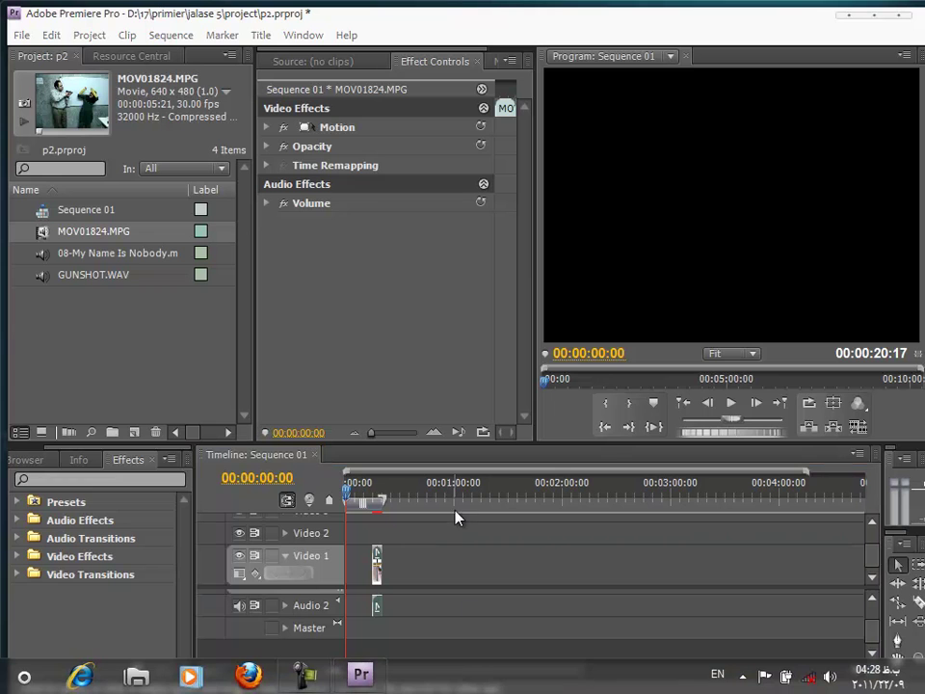
# Turn on taskbar auto-hide in Taskbar Properties and return to the Premiere timeline.
pyautogui.rightClick(454, 672)
pyautogui.click(499, 656)
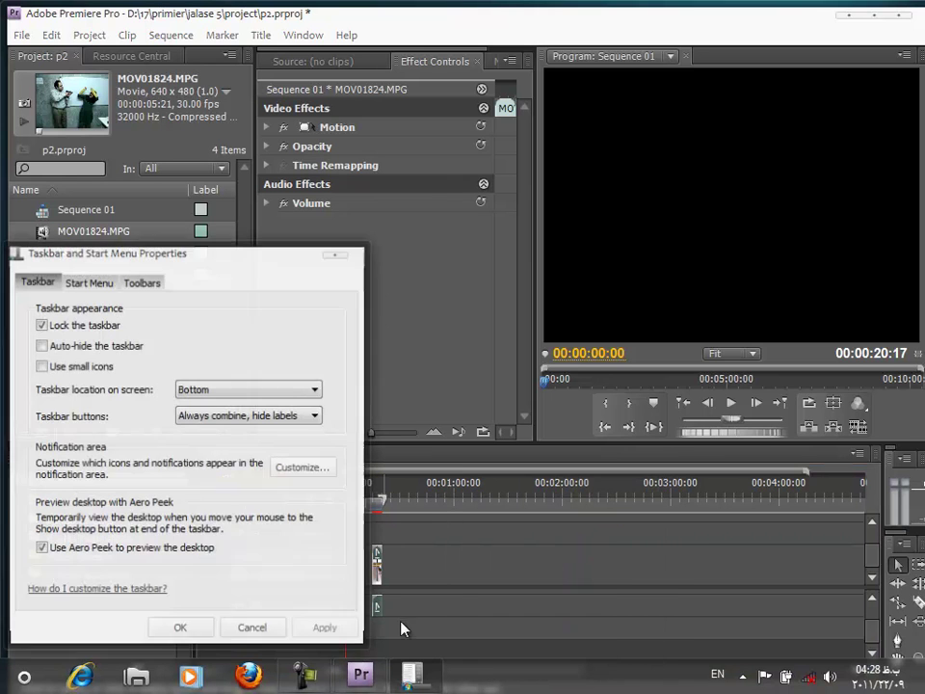
pyautogui.click(83, 345)
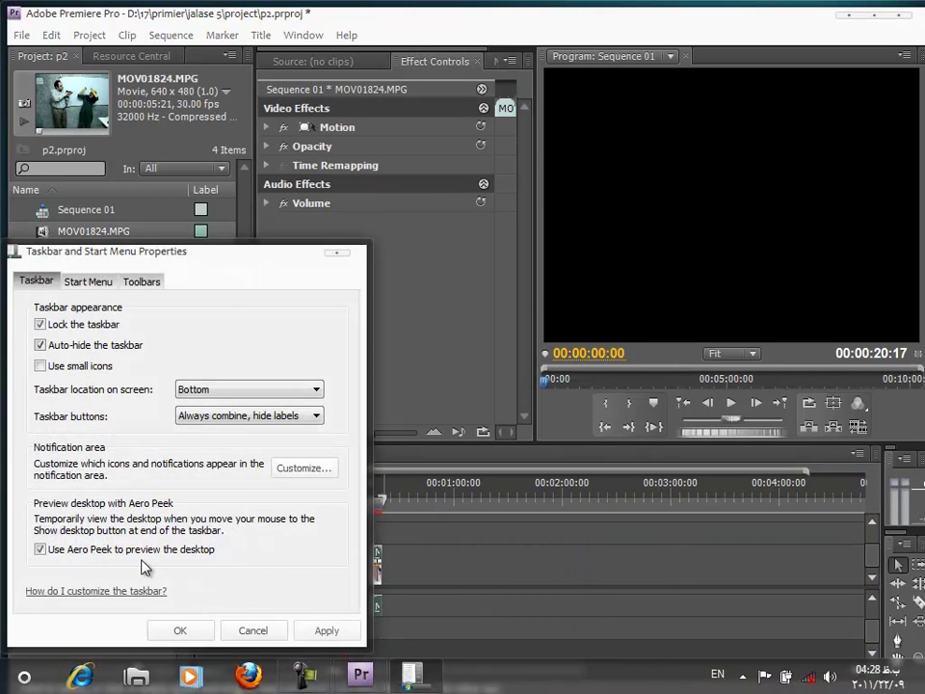
pyautogui.click(161, 631)
pyautogui.click(305, 623)
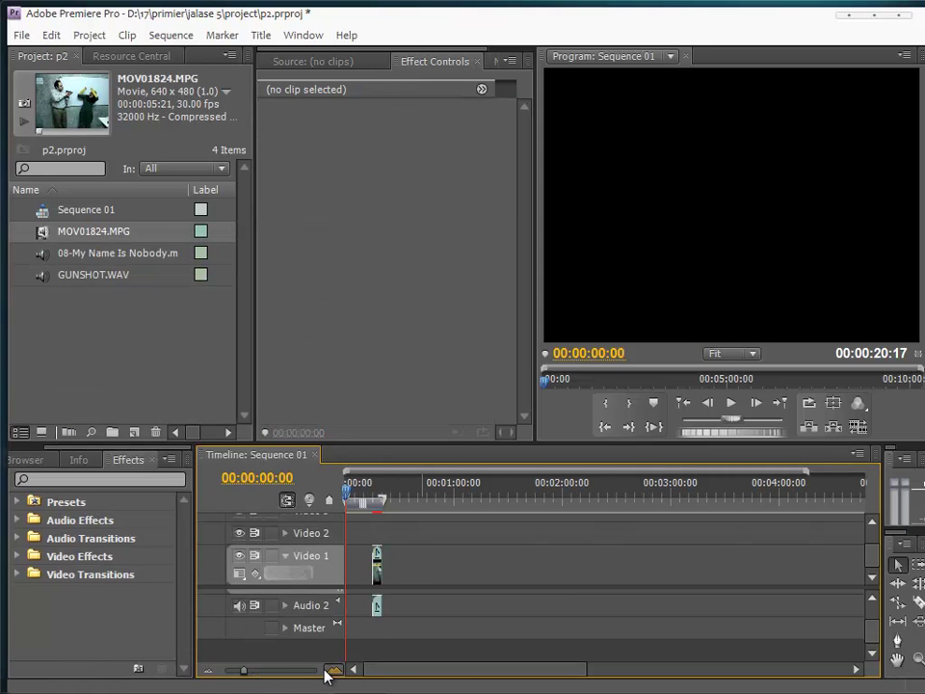
# Zoom the timeline in, move MOV01824.MPG to 00:00, and play the sequence.
pyautogui.click(326, 672)
pyautogui.click(326, 671)
pyautogui.click(326, 671)
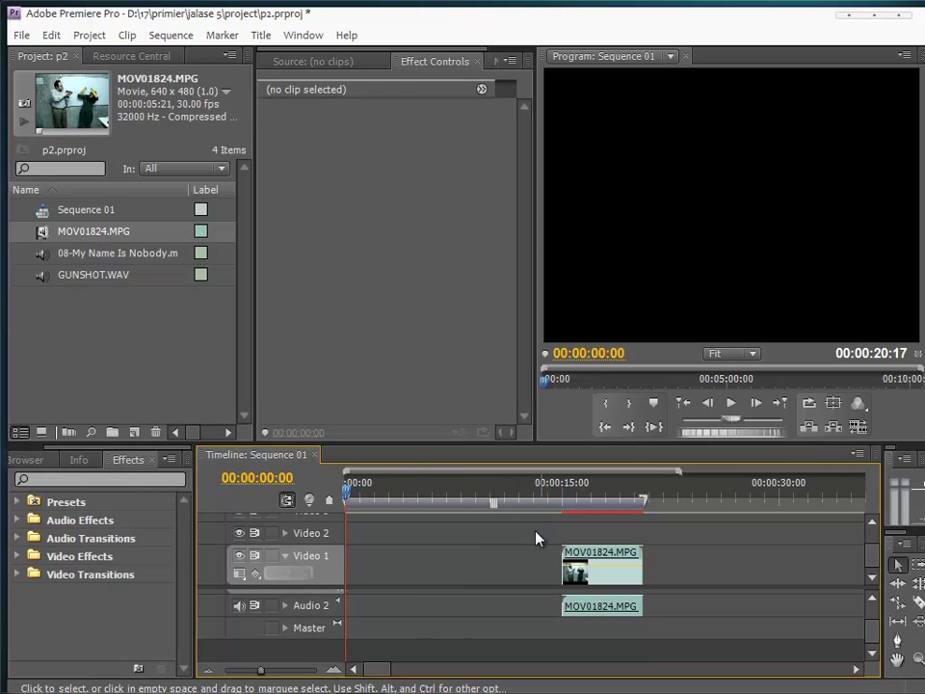
pyautogui.moveTo(580, 557); pyautogui.dragTo(330, 584)
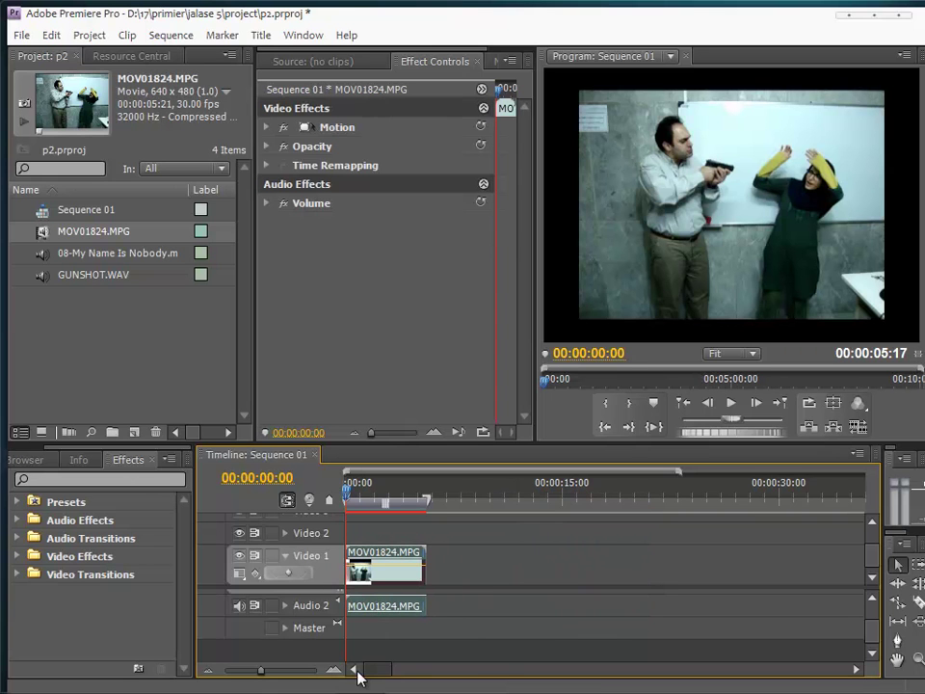
pyautogui.press('space')
pyautogui.press('space')
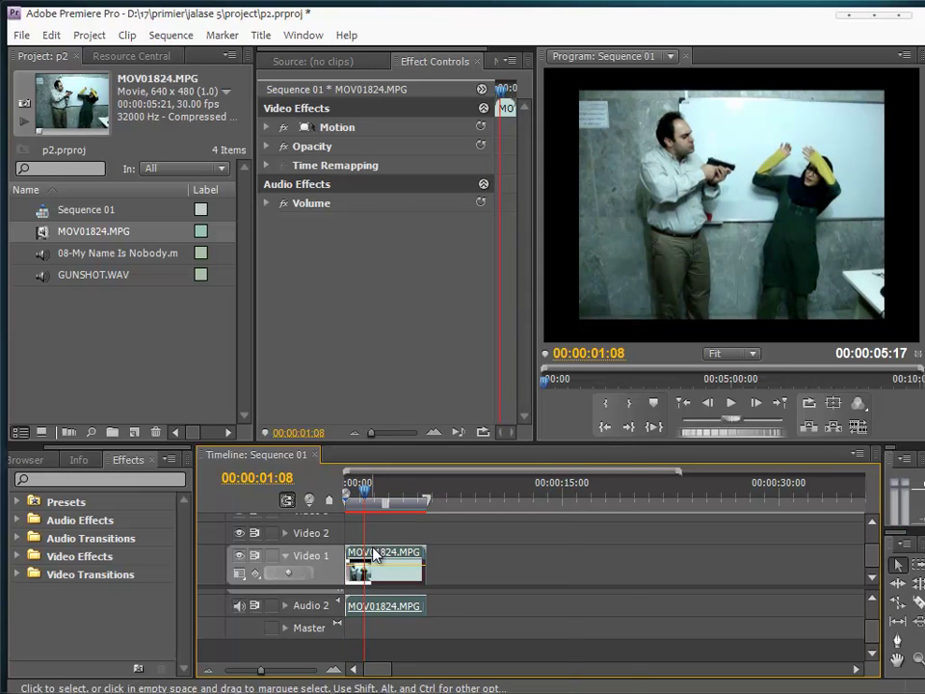
# Unlink the clip's video and audio, apply Scale to Frame Size, and make the timeline taller.
pyautogui.rightClick(374, 553)
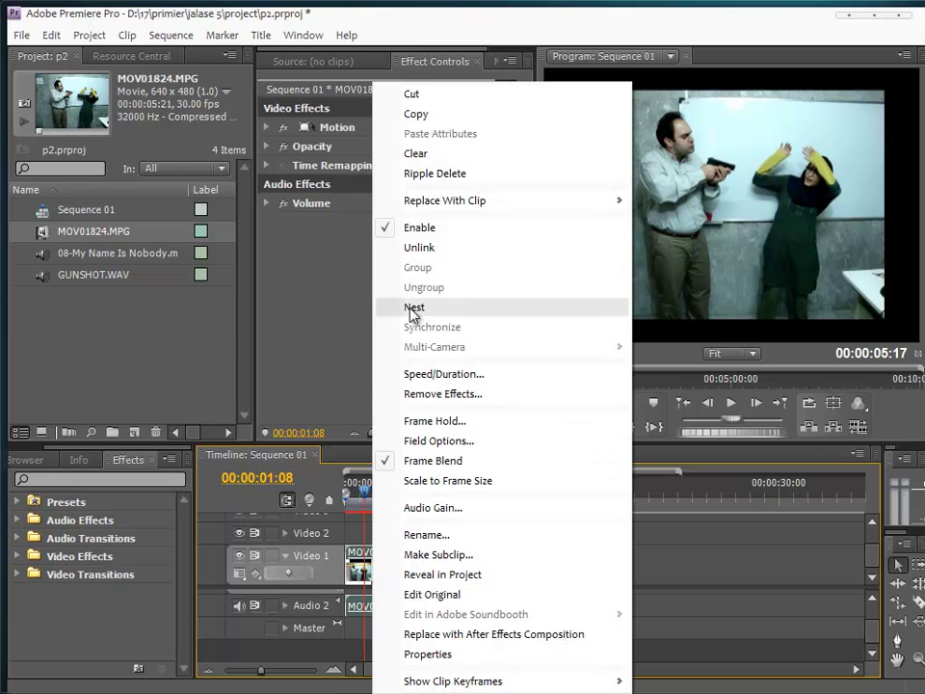
pyautogui.click(414, 249)
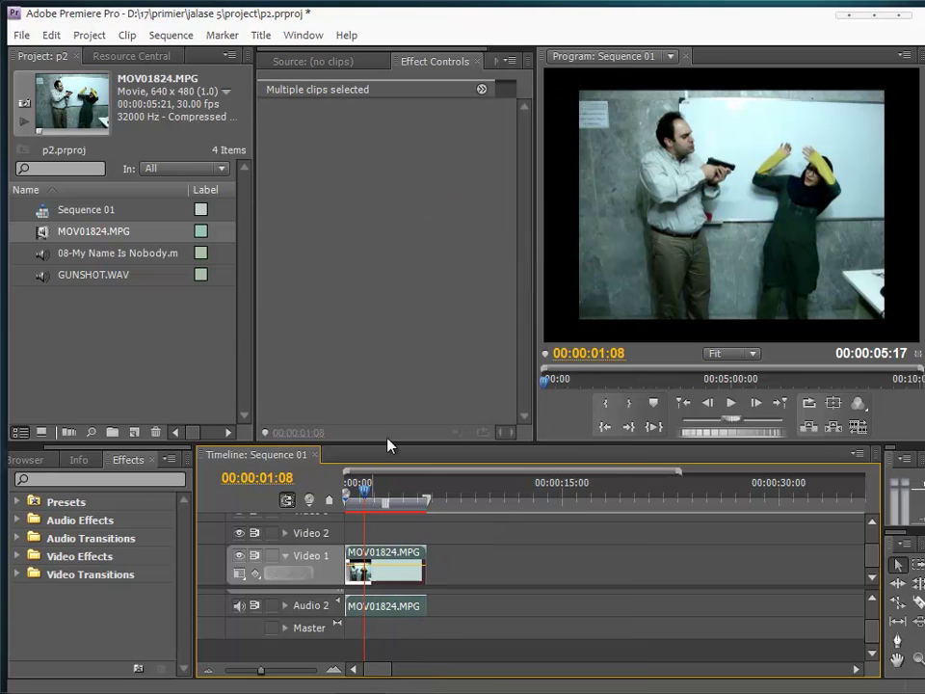
pyautogui.moveTo(379, 486); pyautogui.dragTo(378, 489)
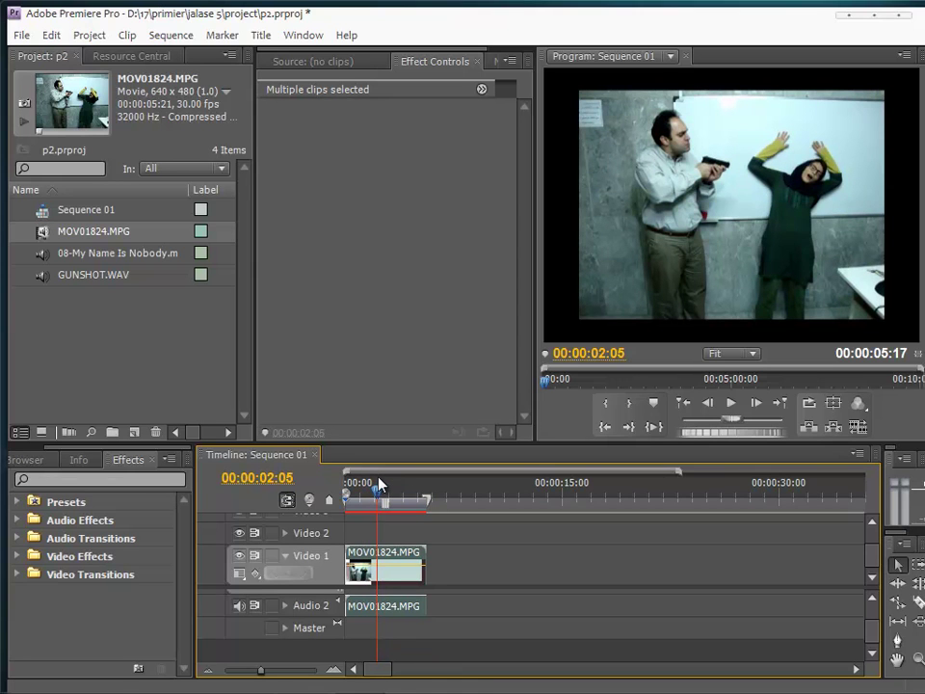
pyautogui.rightClick(377, 578)
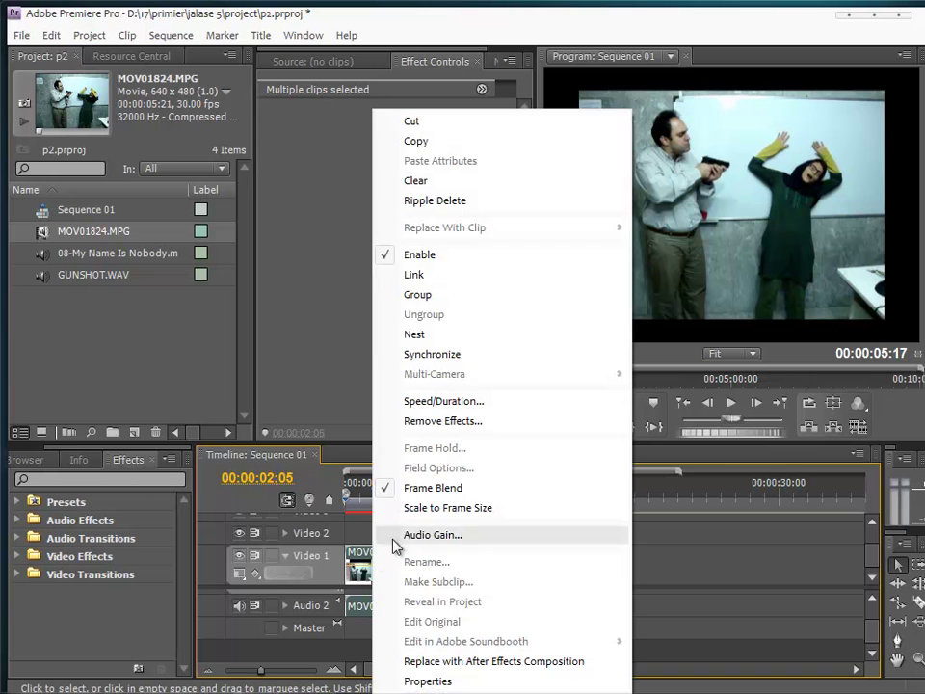
pyautogui.click(455, 508)
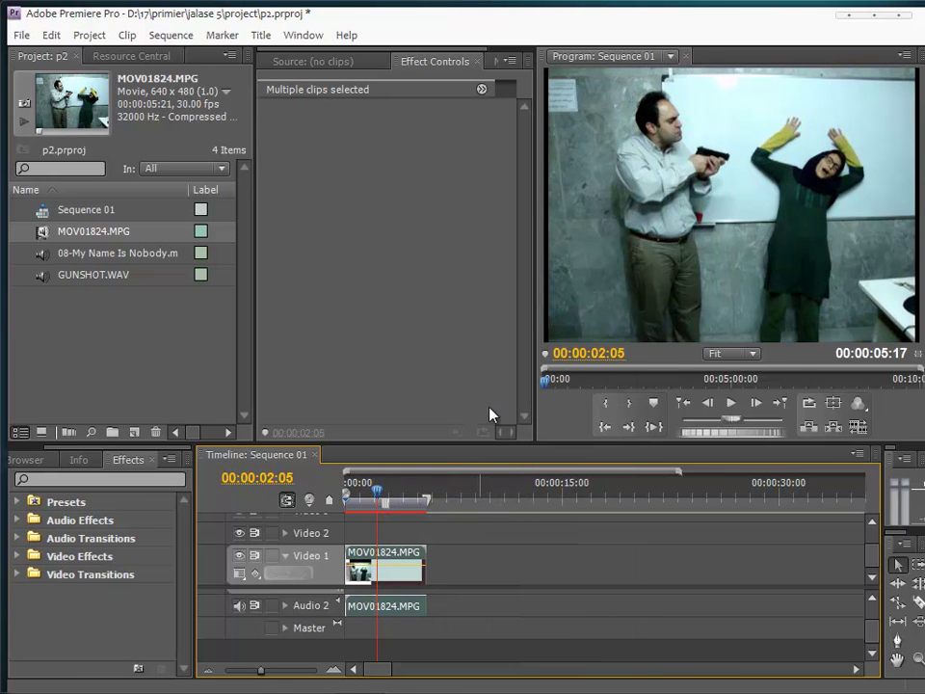
pyautogui.moveTo(514, 442); pyautogui.dragTo(523, 338)
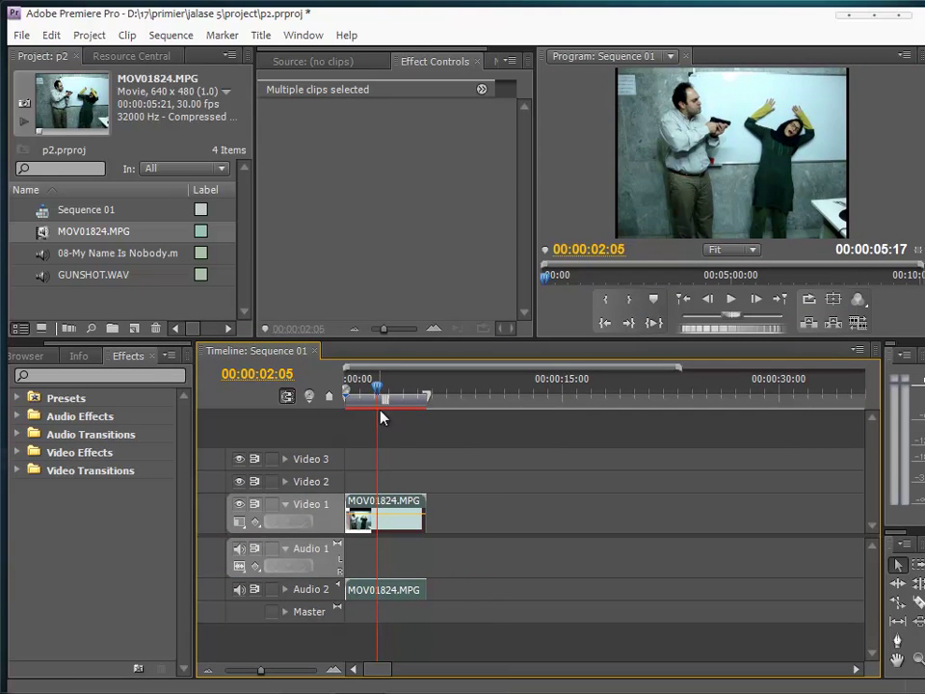
pyautogui.moveTo(377, 593); pyautogui.dragTo(378, 558)
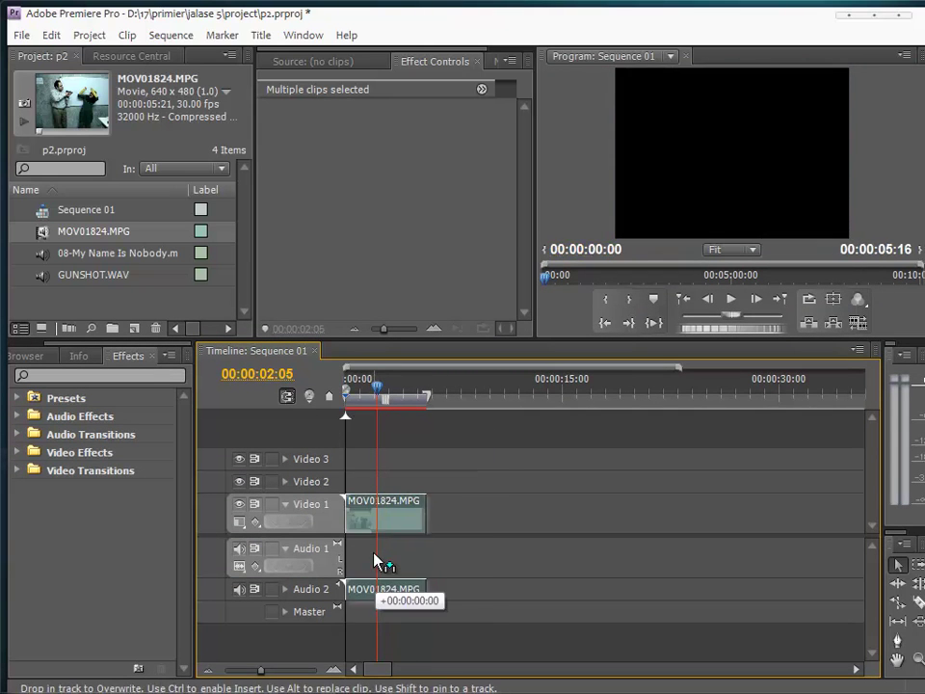
pyautogui.rightClick(377, 558)
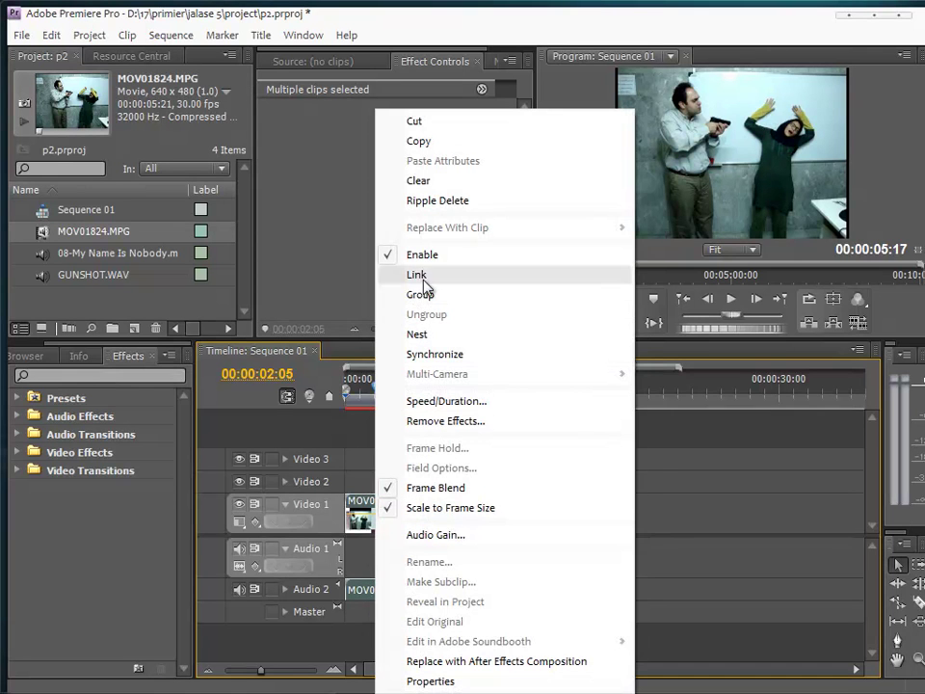
pyautogui.click(448, 574)
pyautogui.moveTo(405, 590)
pyautogui.mouseDown()
pyautogui.moveTo(514, 590)
pyautogui.moveTo(350, 598)
pyautogui.mouseUp()
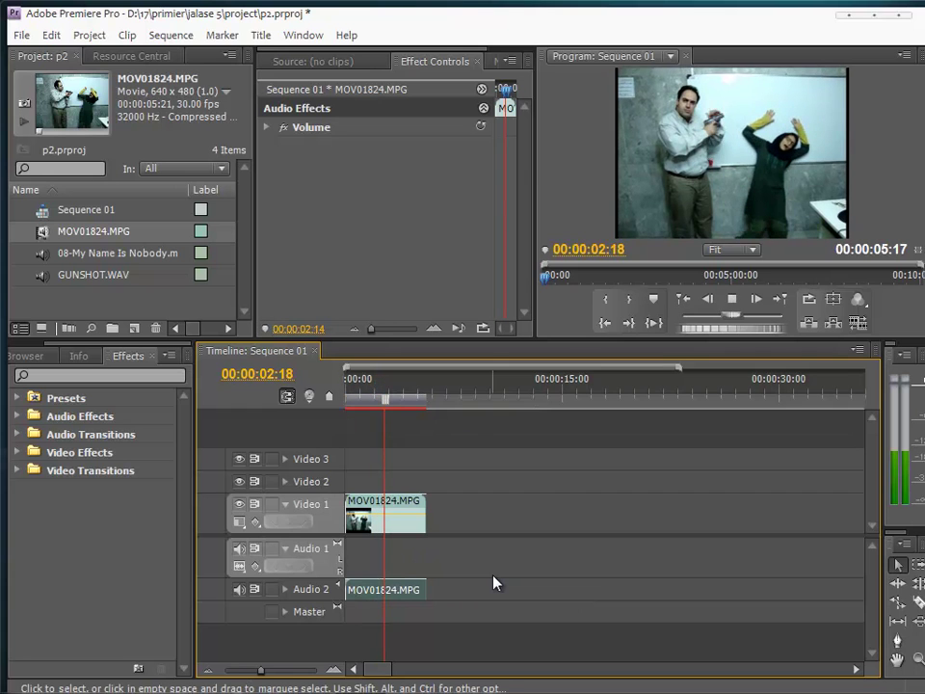
pyautogui.press('space')
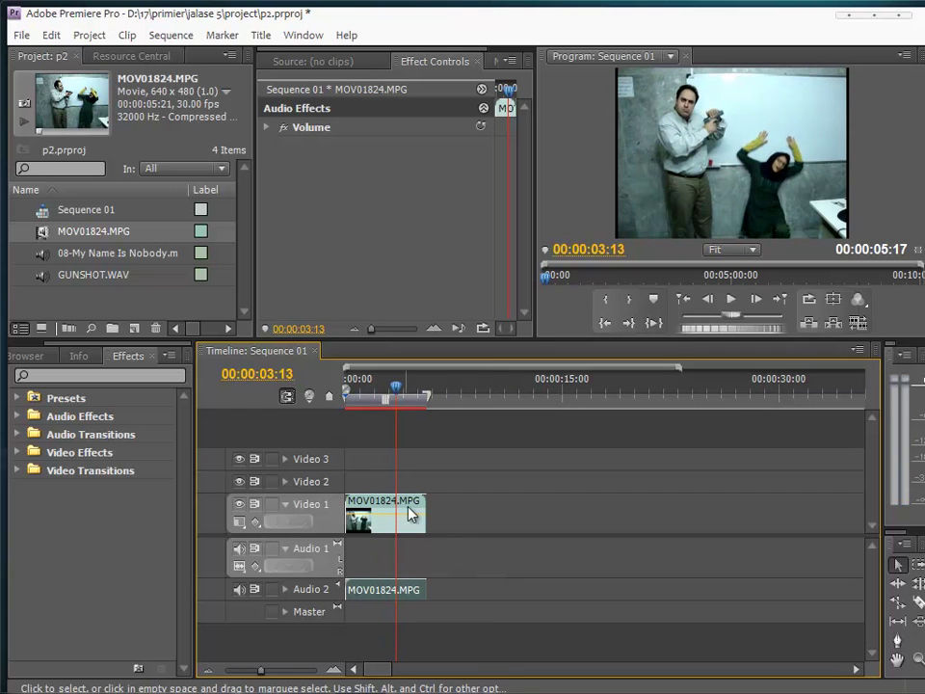
pyautogui.moveTo(395, 392); pyautogui.dragTo(339, 395)
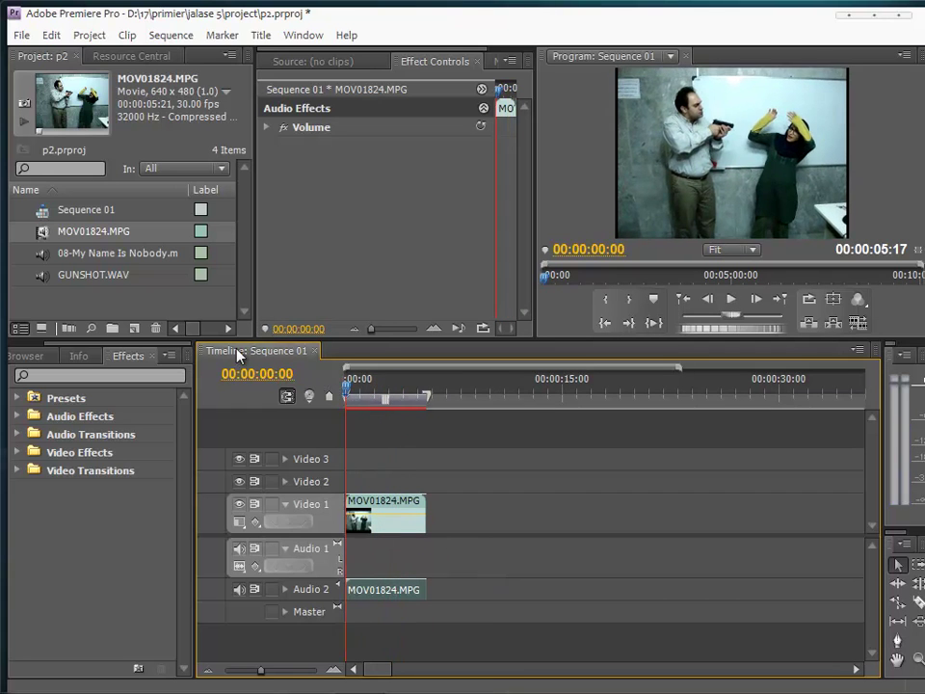
# Place 08-My Name Is Nobody.mp3 on Audio 1 and play it from about 22 seconds.
pyautogui.click(58, 255)
pyautogui.click(40, 253)
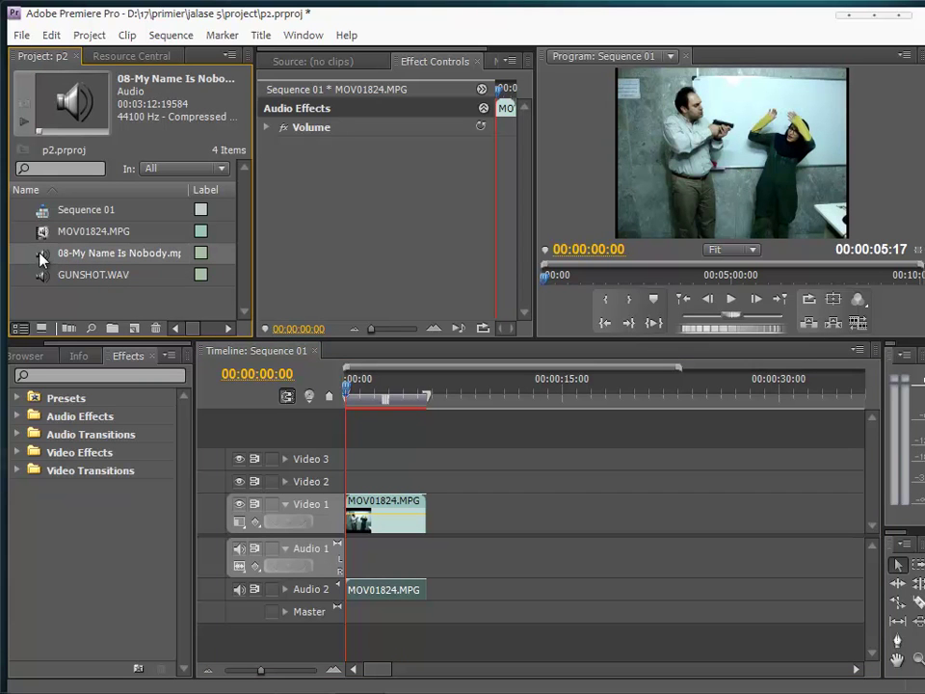
pyautogui.moveTo(136, 339); pyautogui.dragTo(353, 564)
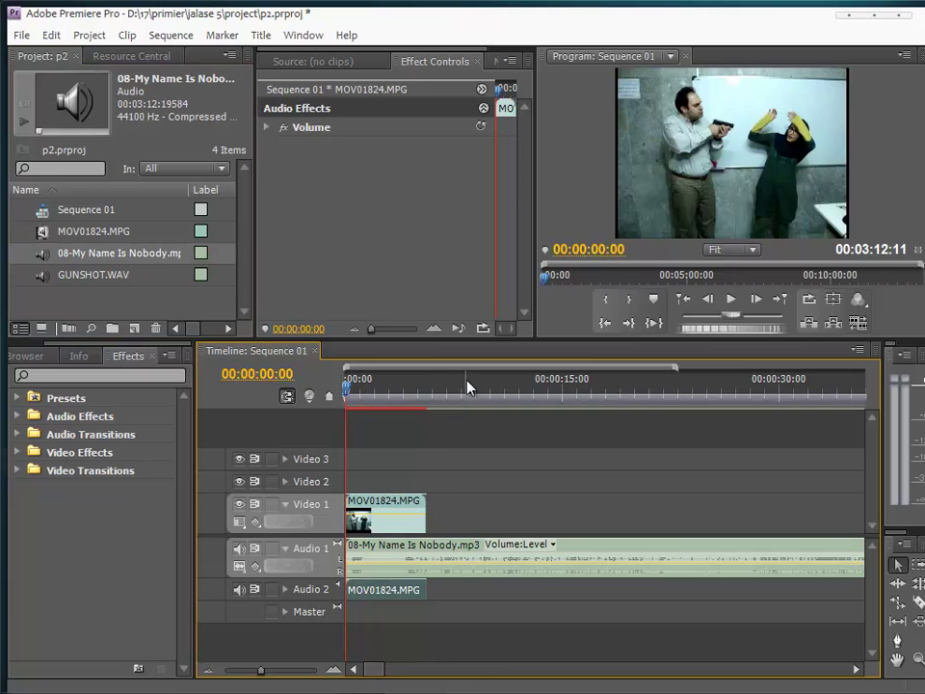
pyautogui.click(511, 387)
pyautogui.moveTo(510, 386); pyautogui.dragTo(665, 399)
pyautogui.press('space')
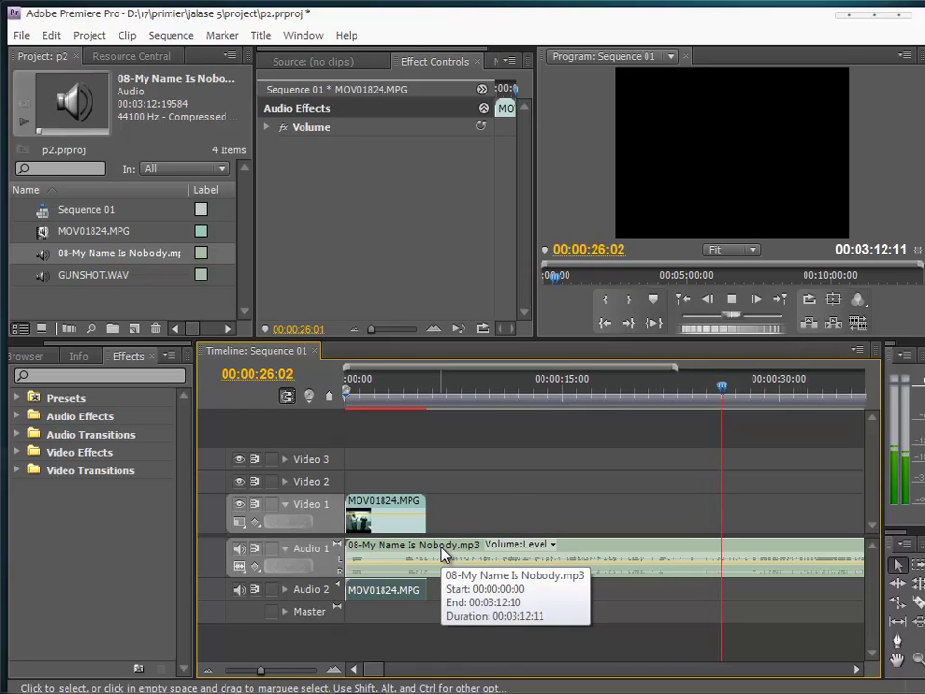
# Razor the music at 00:00:24:08, delete the first piece, and move the rest to 00:00.
pyautogui.moveTo(735, 394); pyautogui.dragTo(697, 393)
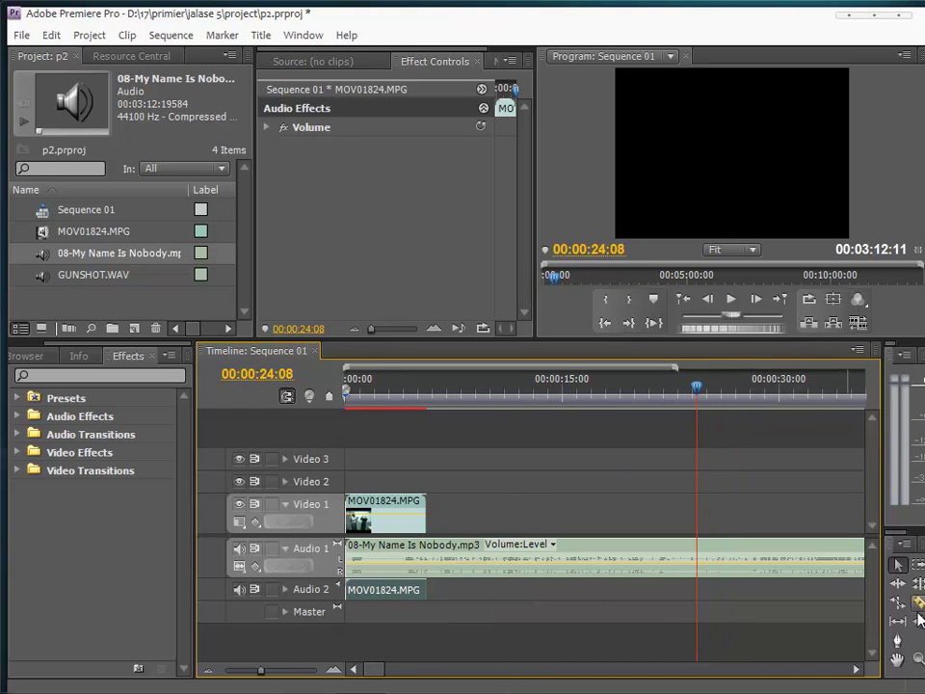
pyautogui.click(918, 602)
pyautogui.click(697, 554)
pyautogui.click(900, 565)
pyautogui.click(638, 549)
pyautogui.press('Delete')
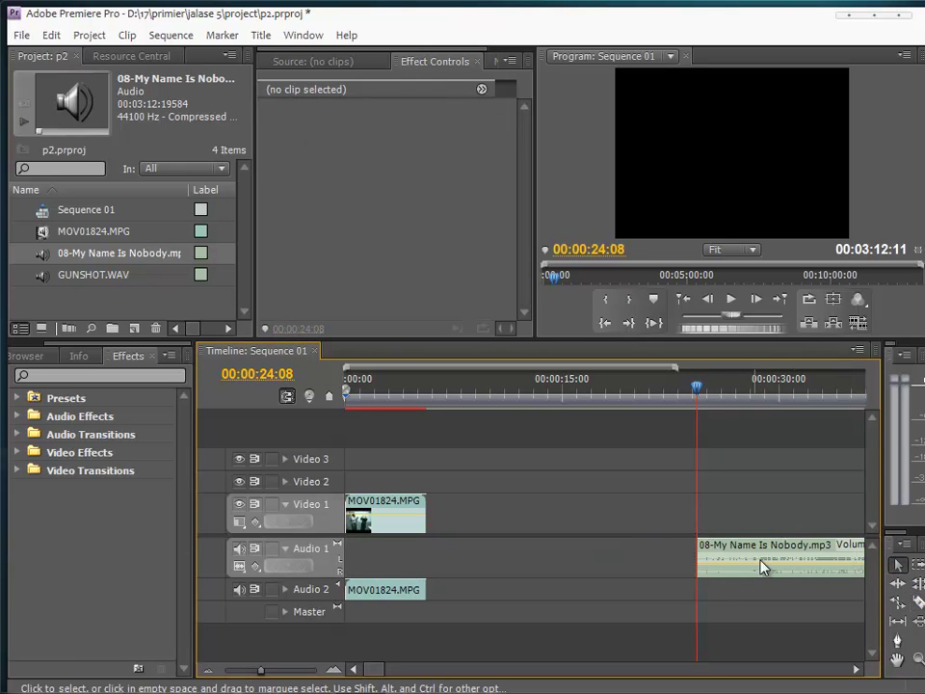
pyautogui.moveTo(797, 552); pyautogui.dragTo(375, 553)
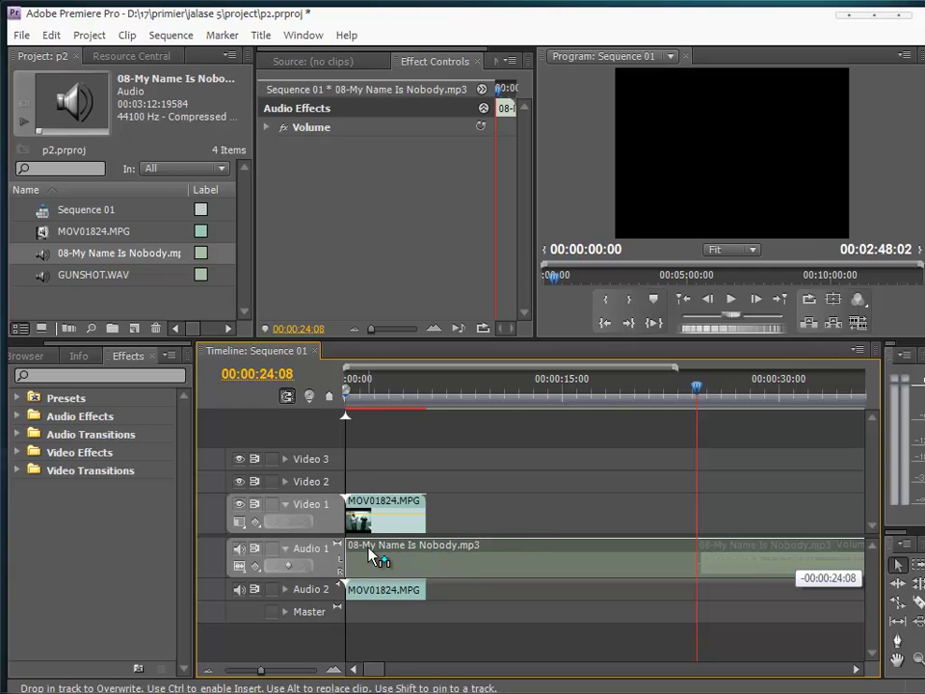
# Replay the sequence from the start, select the Audio 2 camera clip, and fine-tune the playhead.
pyautogui.press('Home')
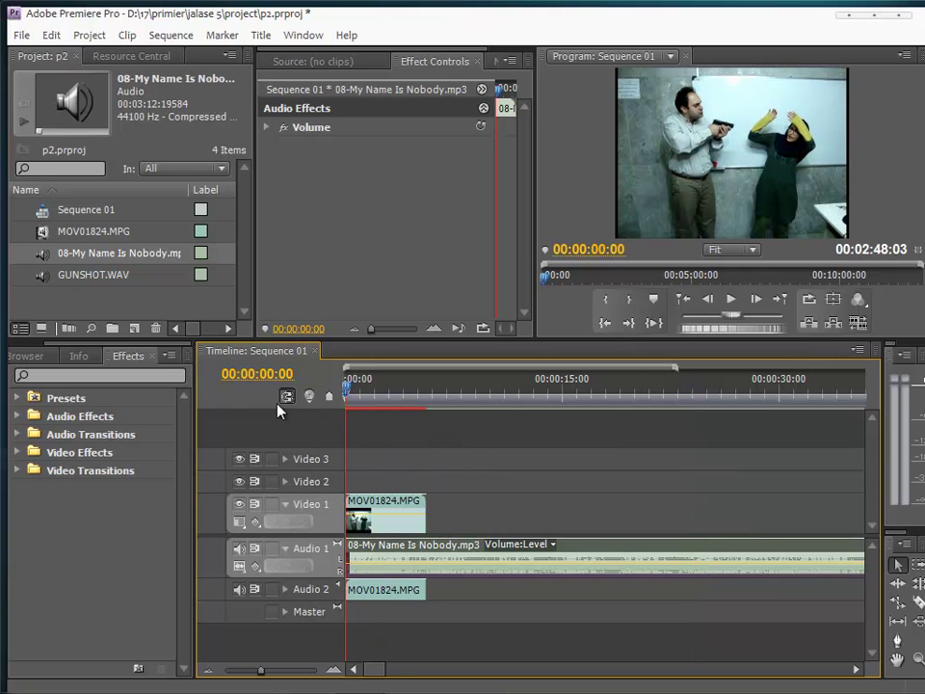
pyautogui.click(334, 670)
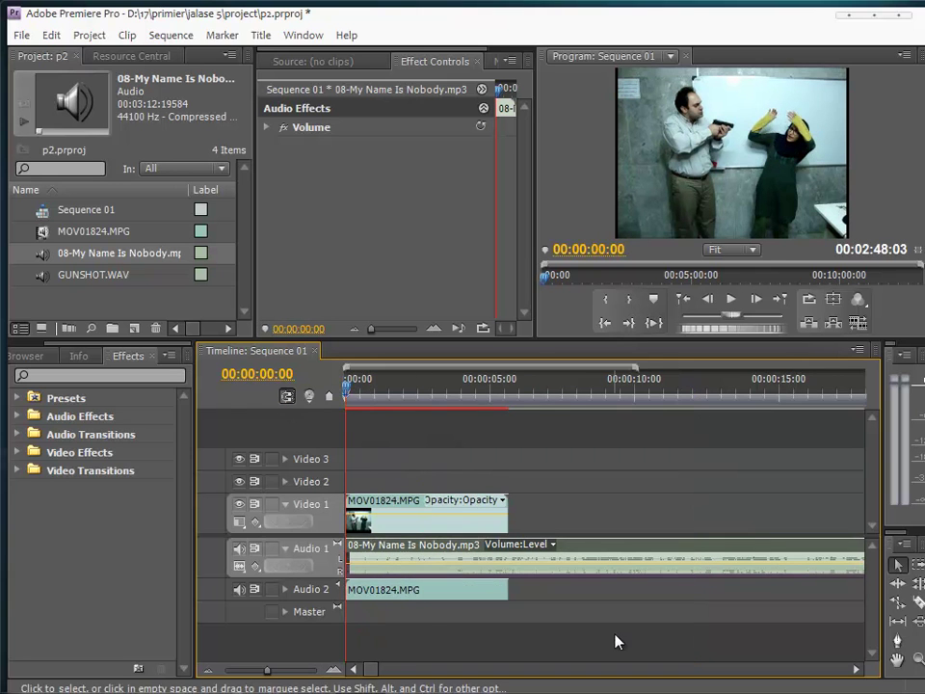
pyautogui.press('space')
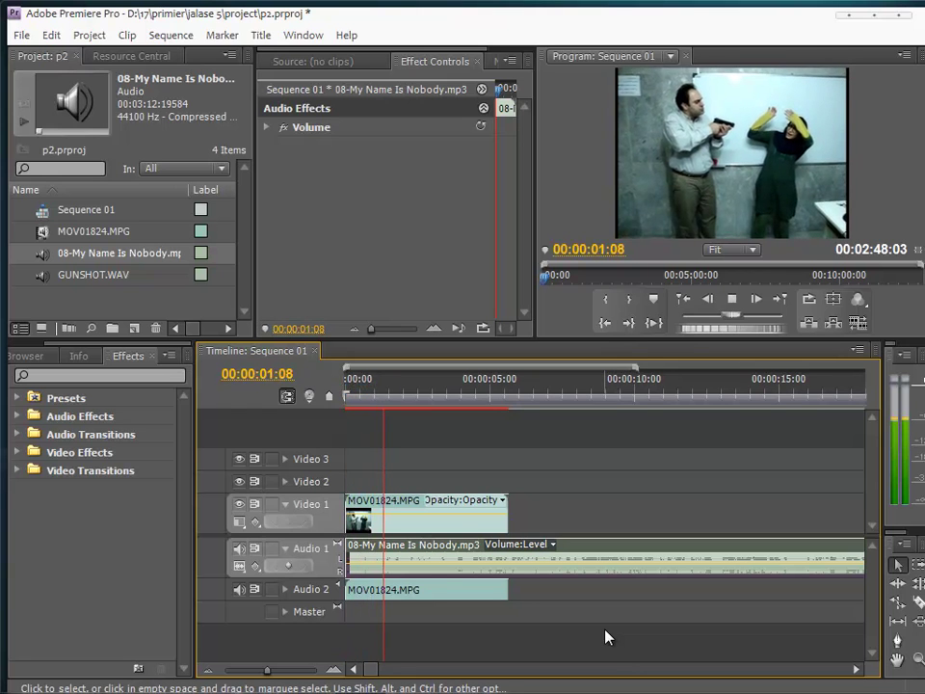
pyautogui.press('space')
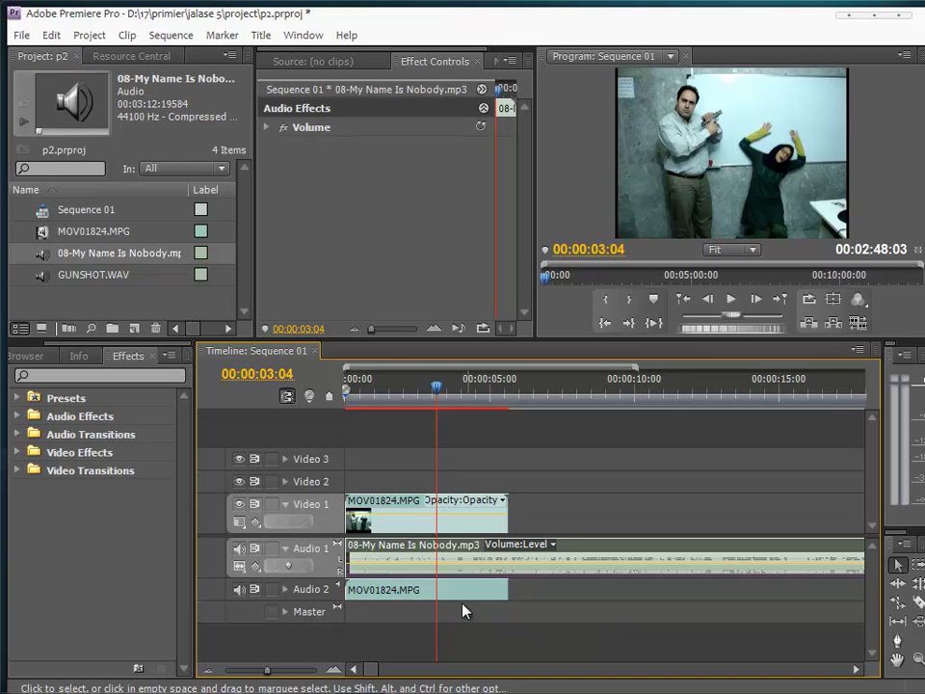
pyautogui.click(427, 591)
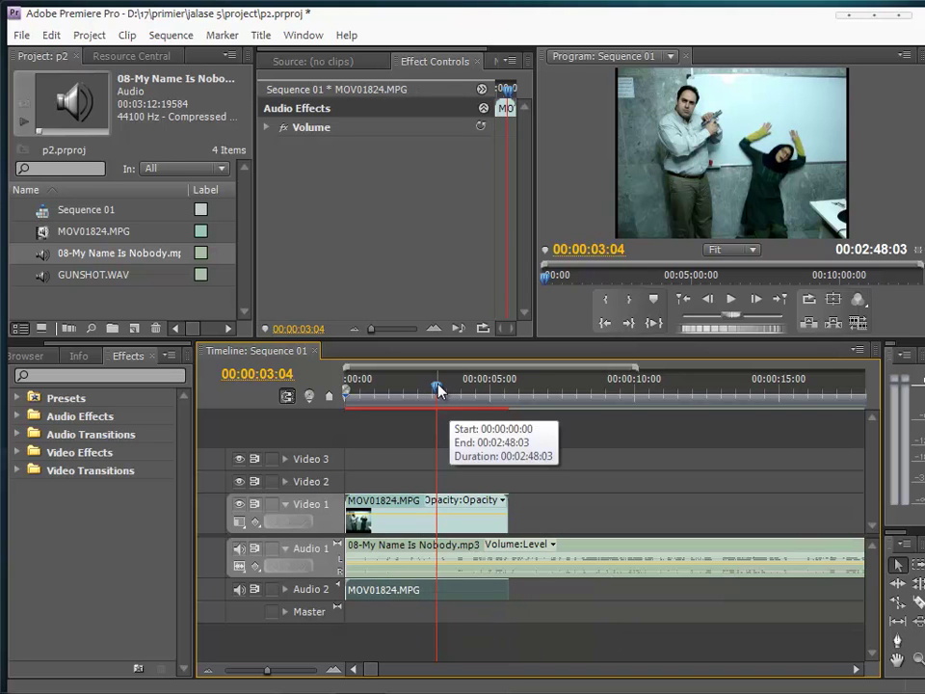
pyautogui.moveTo(436, 390); pyautogui.dragTo(428, 393)
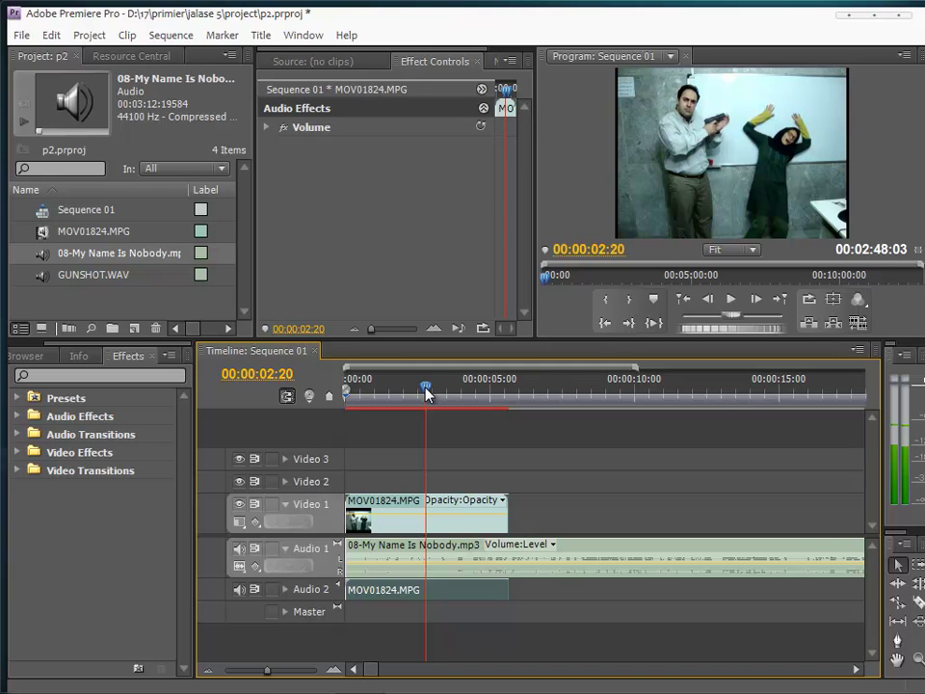
pyautogui.moveTo(428, 393); pyautogui.dragTo(430, 393)
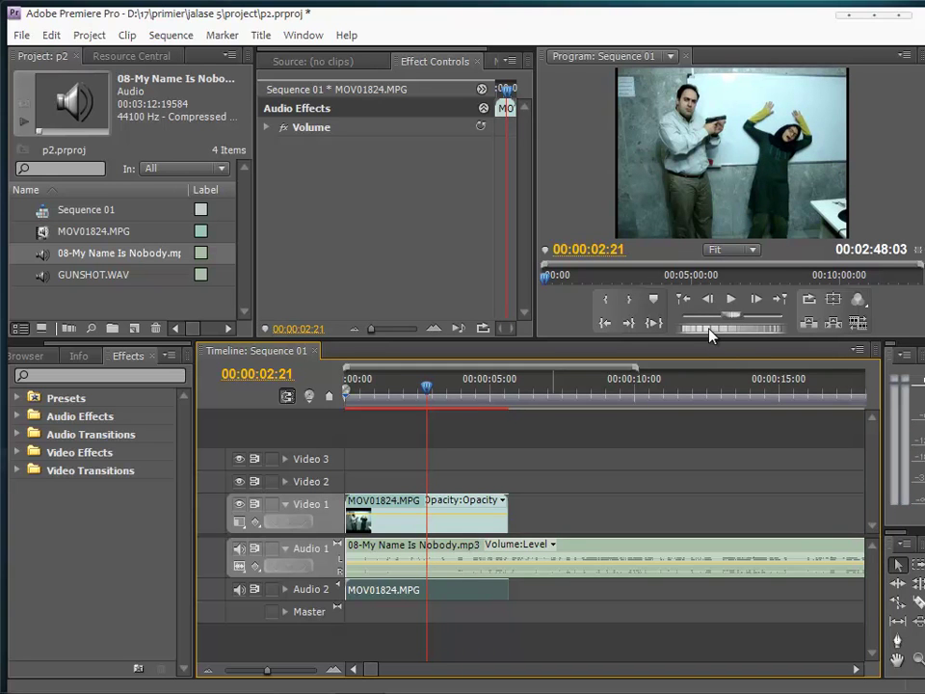
# Cut the Audio 2 camera audio at 00:00:02:21 and delete the part before it.
pyautogui.moveTo(712, 333); pyautogui.dragTo(709, 333)
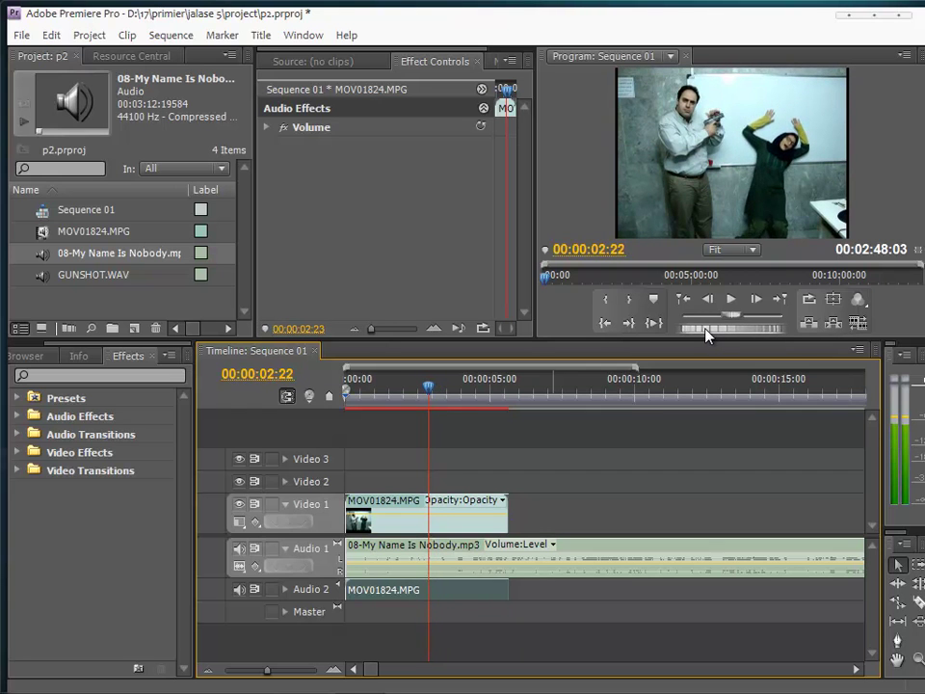
pyautogui.click(918, 602)
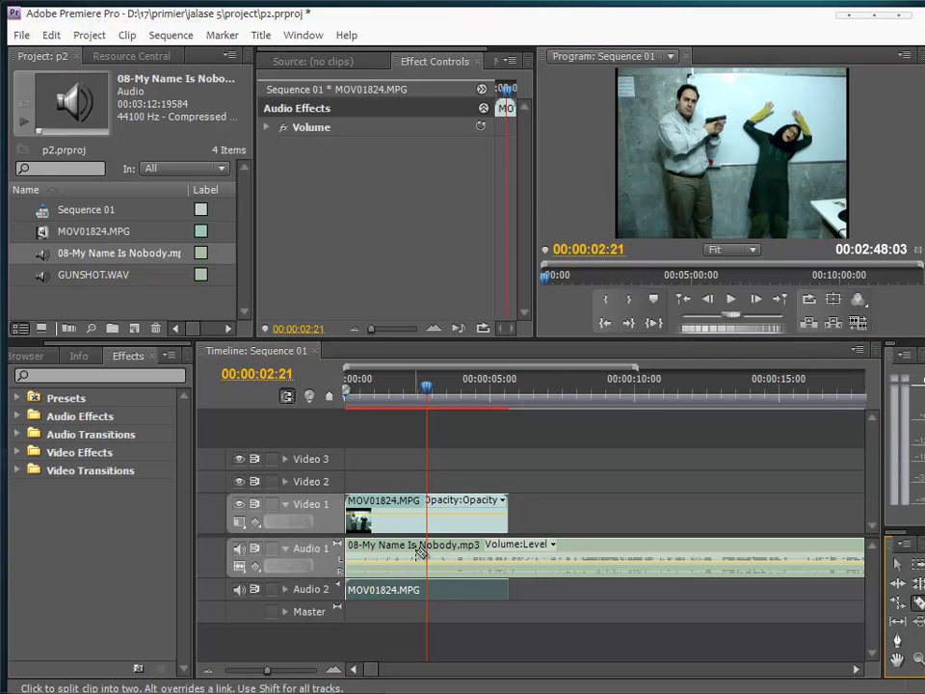
pyautogui.click(427, 590)
pyautogui.press('v')
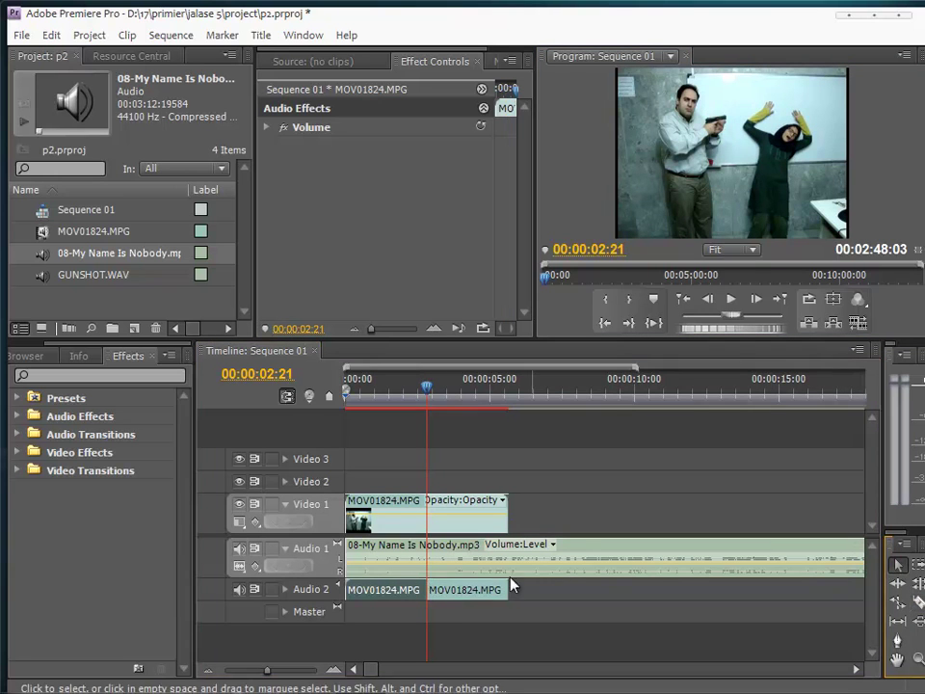
pyautogui.press('Delete')
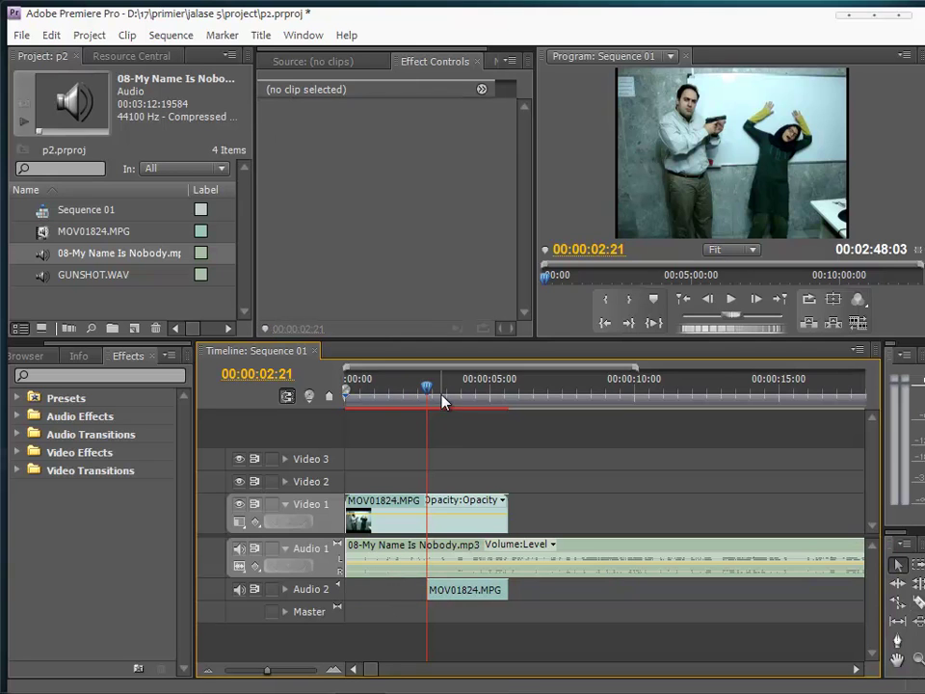
pyautogui.press('space')
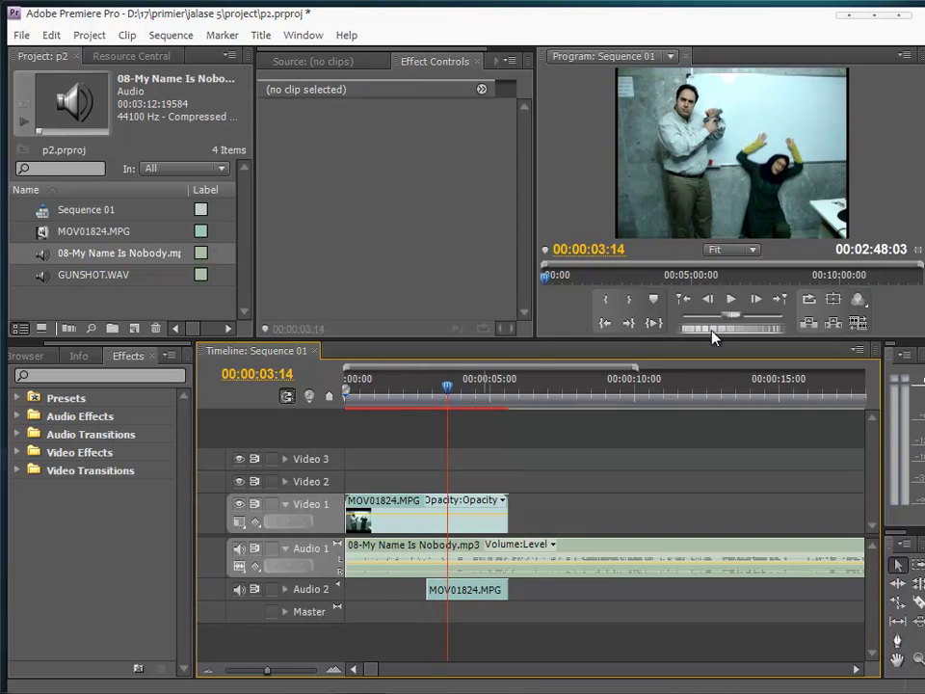
# Cut the camera audio at 00:00:03:23 and delete the part after it.
pyautogui.moveTo(713, 334); pyautogui.dragTo(713, 337)
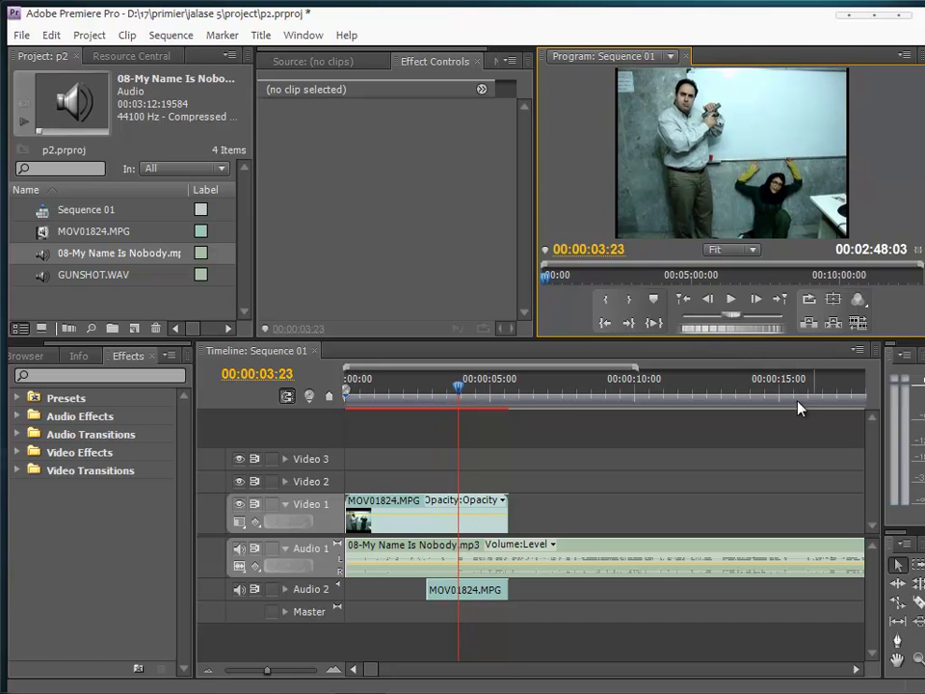
pyautogui.click(917, 603)
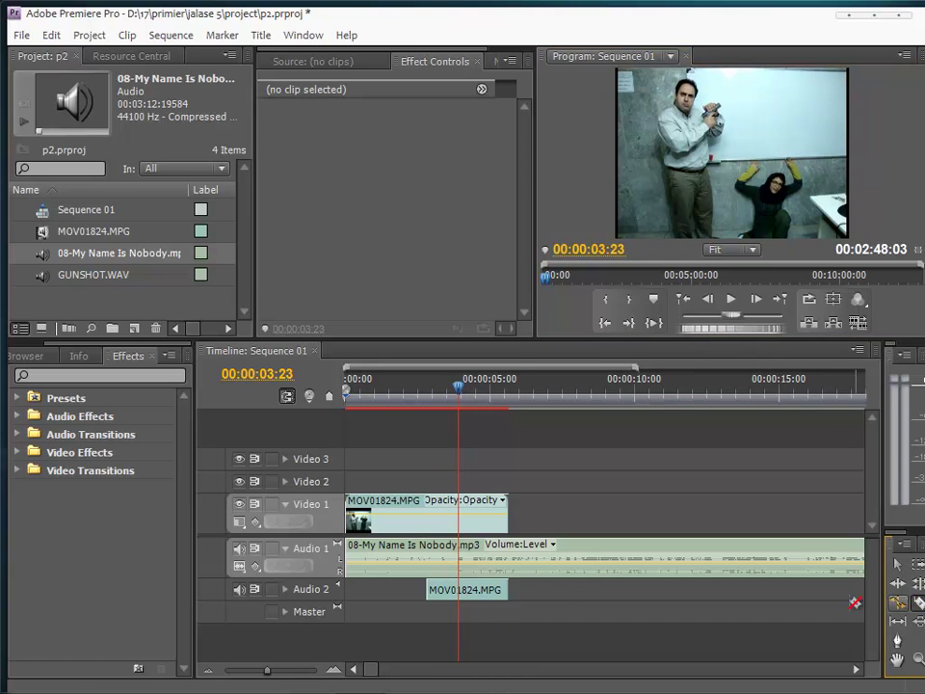
pyautogui.click(460, 583)
pyautogui.press('v')
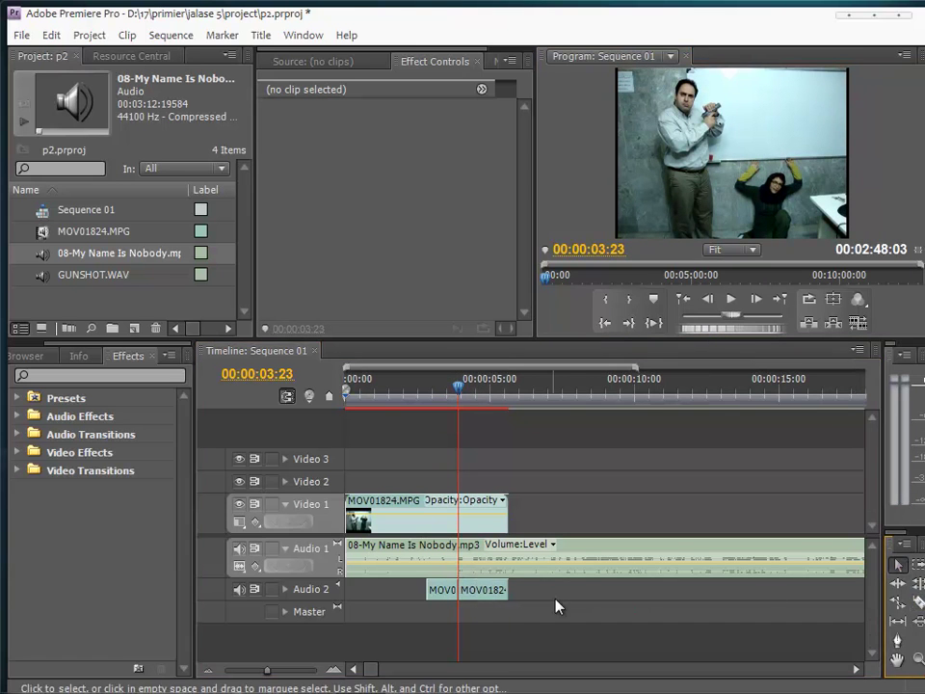
pyautogui.click(502, 589)
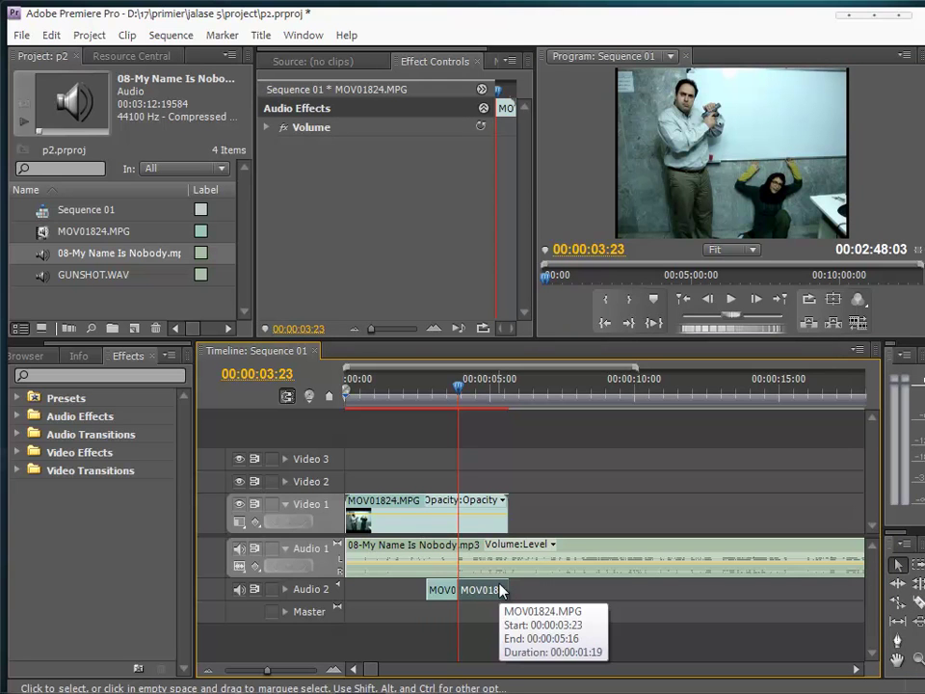
pyautogui.press('Delete')
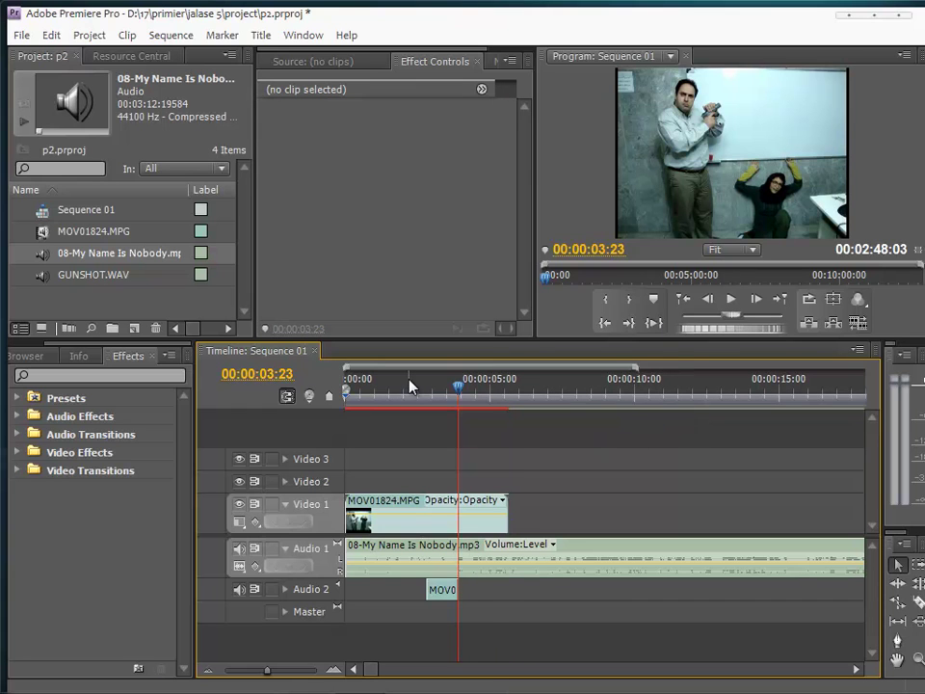
pyautogui.click(93, 274)
# Preview GUNSHOT.WAV and place it on a new Audio 3 track.
pyautogui.click(49, 277)
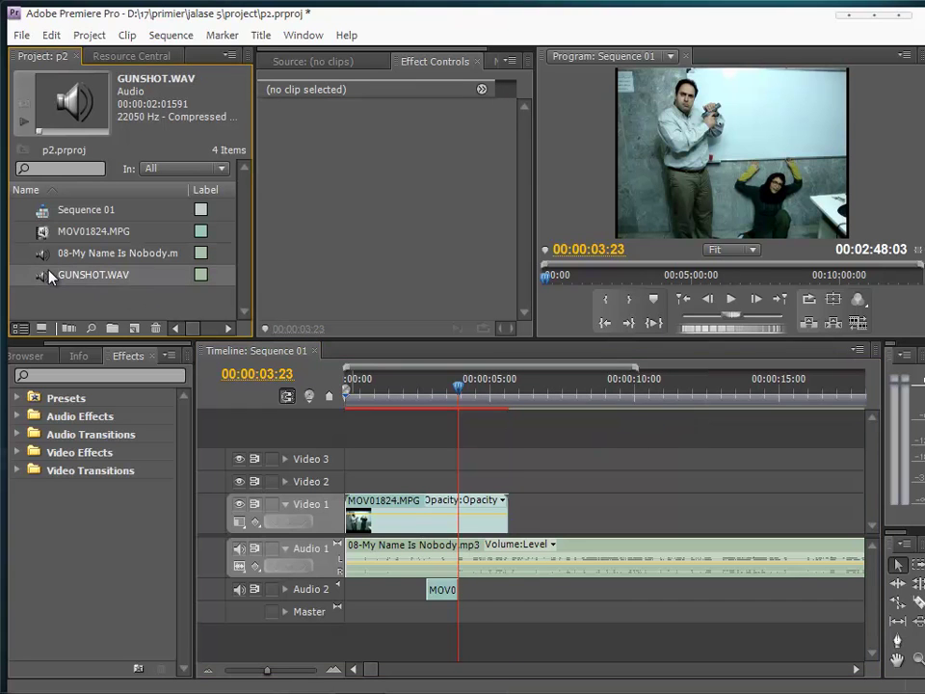
pyautogui.click(24, 123)
pyautogui.moveTo(47, 277)
pyautogui.mouseDown()
pyautogui.moveTo(421, 624)
pyautogui.moveTo(485, 648)
pyautogui.moveTo(367, 614)
pyautogui.mouseUp()
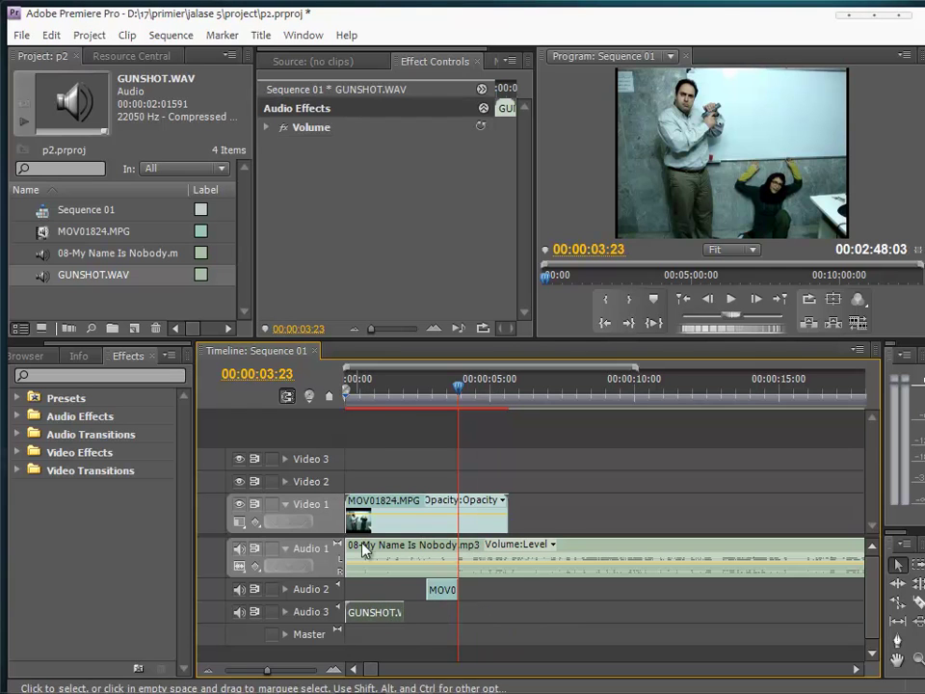
# Line the Audio 3 gunshot up with the first shot at about 00:00:01:17 and play to check.
pyautogui.click(348, 383)
pyautogui.press('space')
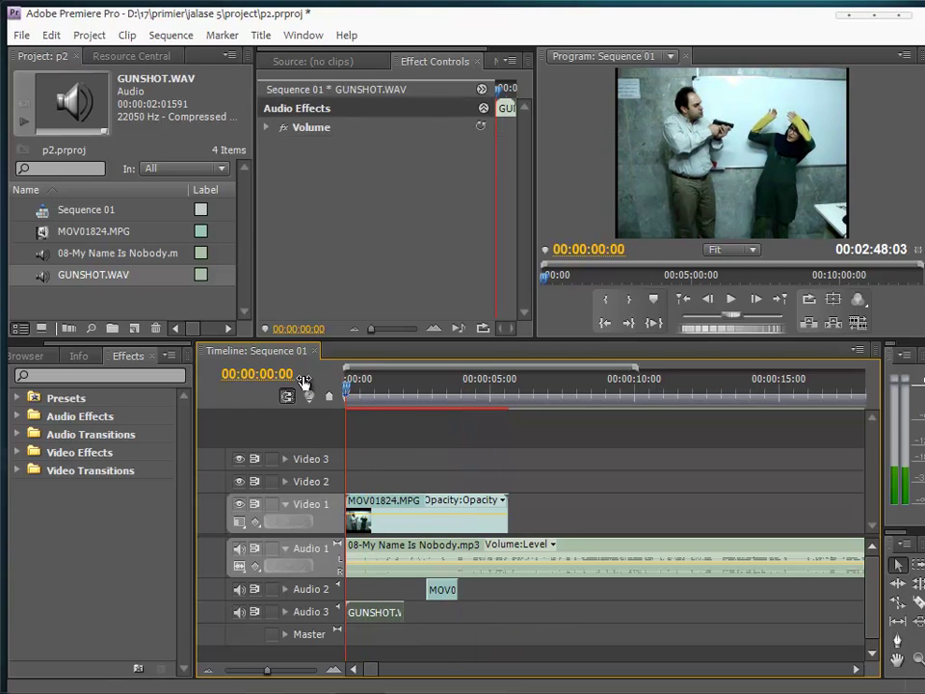
pyautogui.press('space')
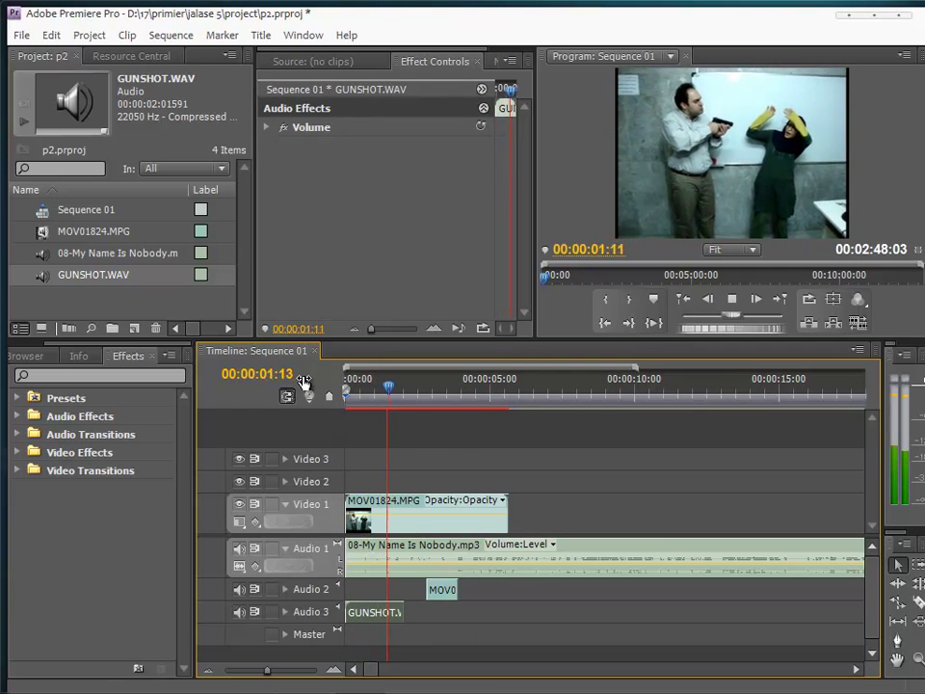
pyautogui.press('space')
pyautogui.moveTo(404, 390); pyautogui.dragTo(393, 389)
pyautogui.moveTo(378, 624); pyautogui.dragTo(420, 624)
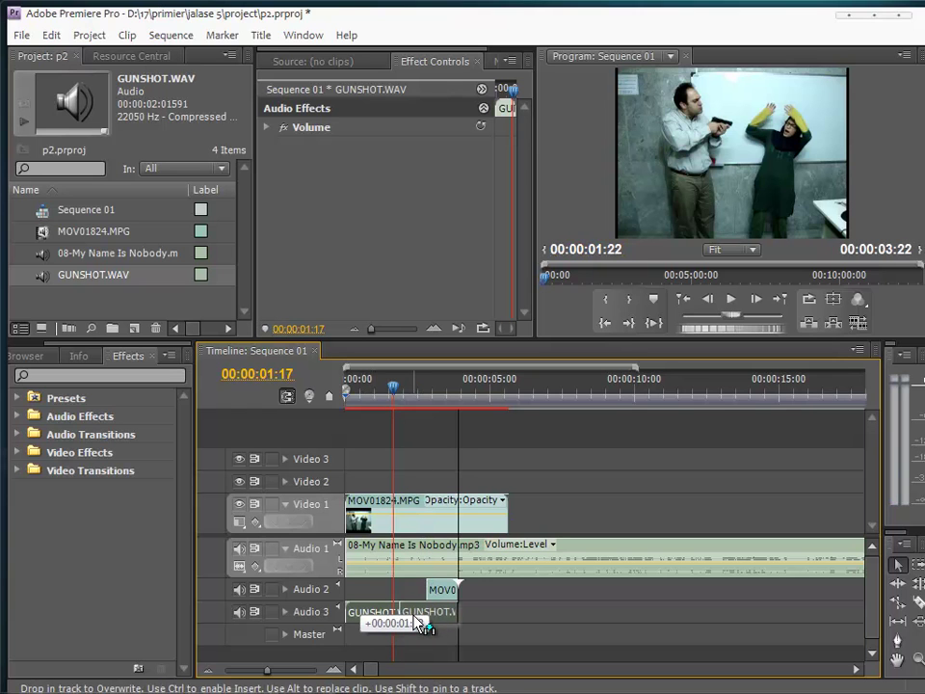
pyautogui.moveTo(419, 625); pyautogui.dragTo(414, 622)
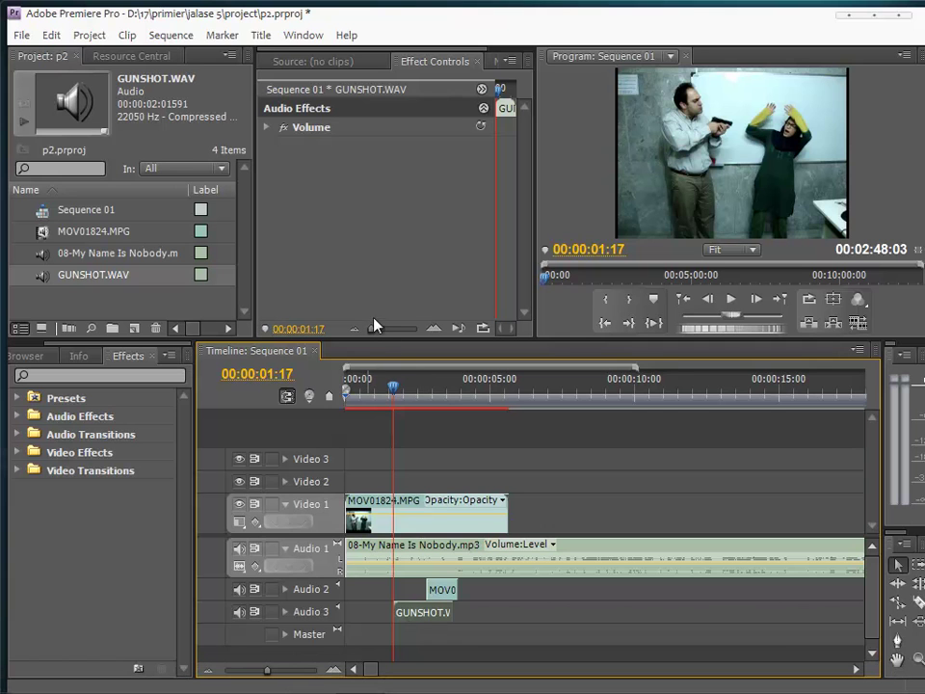
pyautogui.moveTo(394, 386); pyautogui.dragTo(382, 386)
pyautogui.press('space')
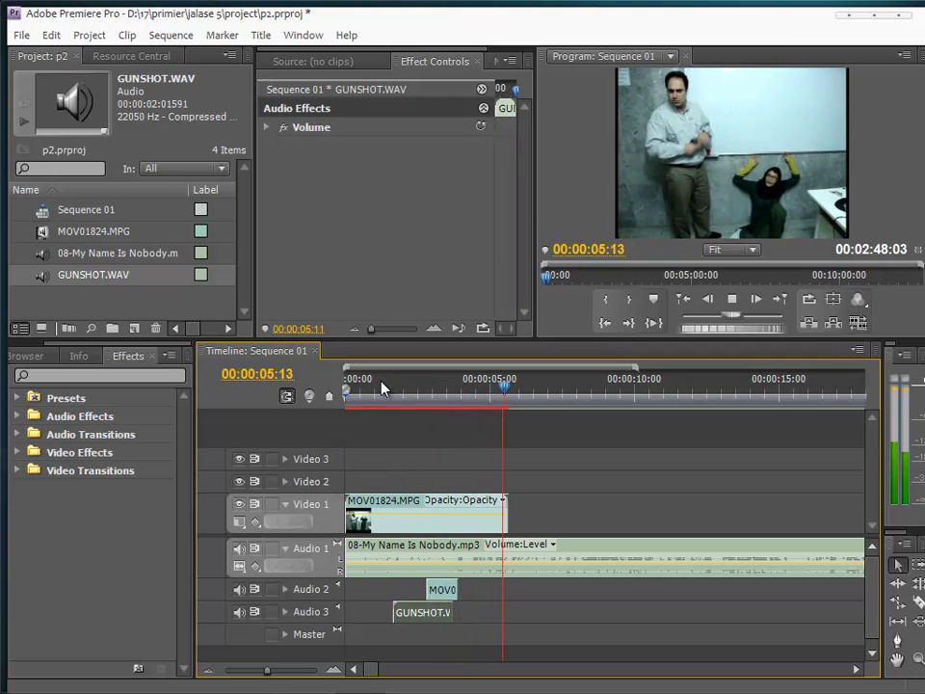
# Razor the Audio 1 music at 00:00:05:16, delete its tail, and add a second GUNSHOT.WAV on Audio 4.
pyautogui.press('space')
pyautogui.moveTo(517, 397); pyautogui.dragTo(511, 401)
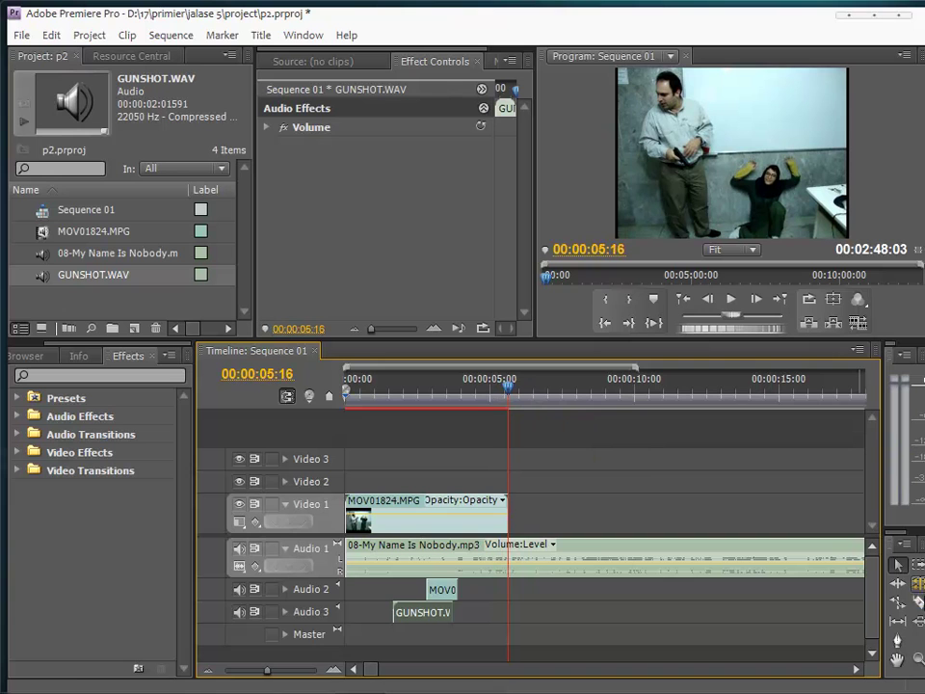
pyautogui.press('c')
pyautogui.click(509, 547)
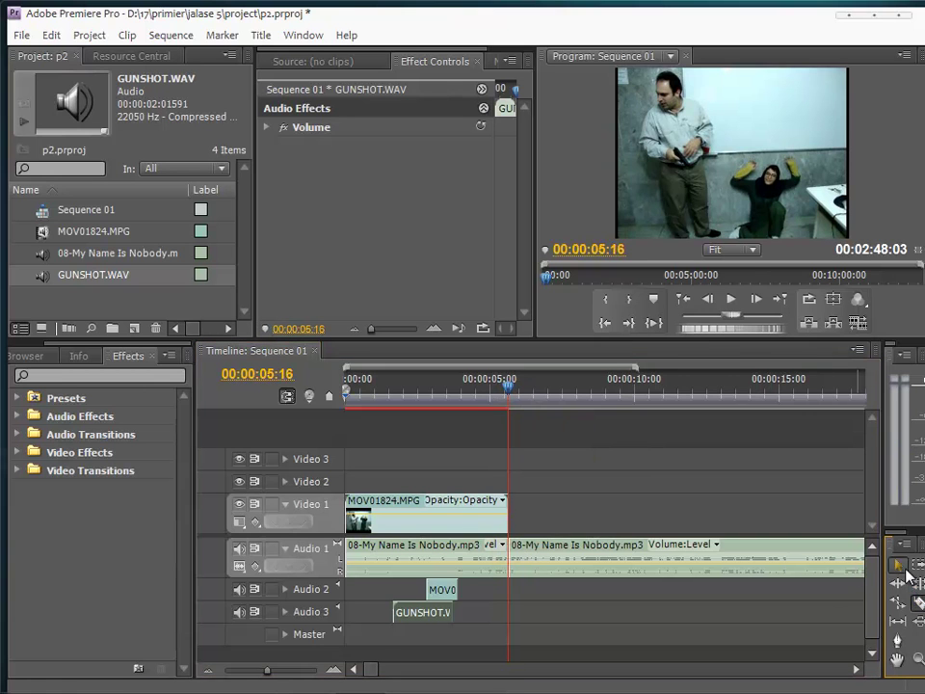
pyautogui.press('v')
pyautogui.click(722, 562)
pyautogui.press('Delete')
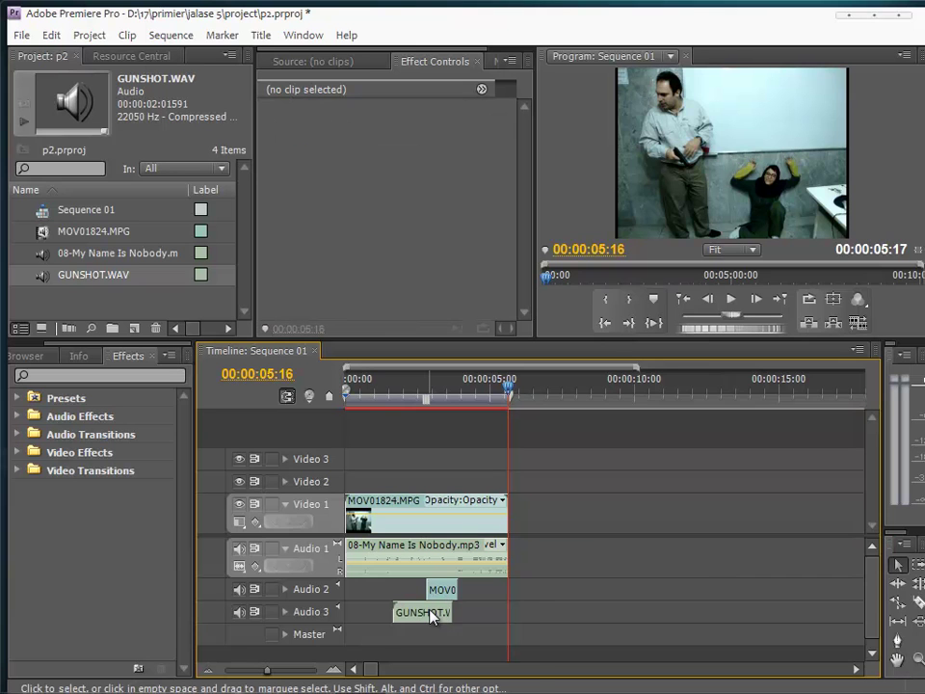
pyautogui.moveTo(56, 276)
pyautogui.mouseDown()
pyautogui.moveTo(515, 659)
pyautogui.moveTo(430, 644)
pyautogui.moveTo(457, 644)
pyautogui.mouseUp()
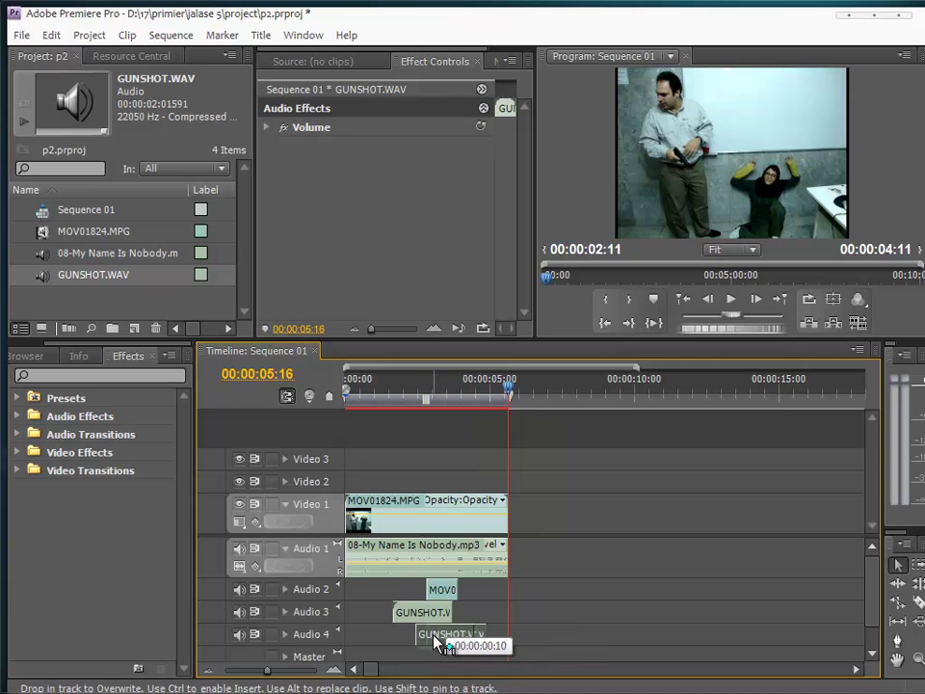
pyautogui.moveTo(436, 642); pyautogui.dragTo(420, 636)
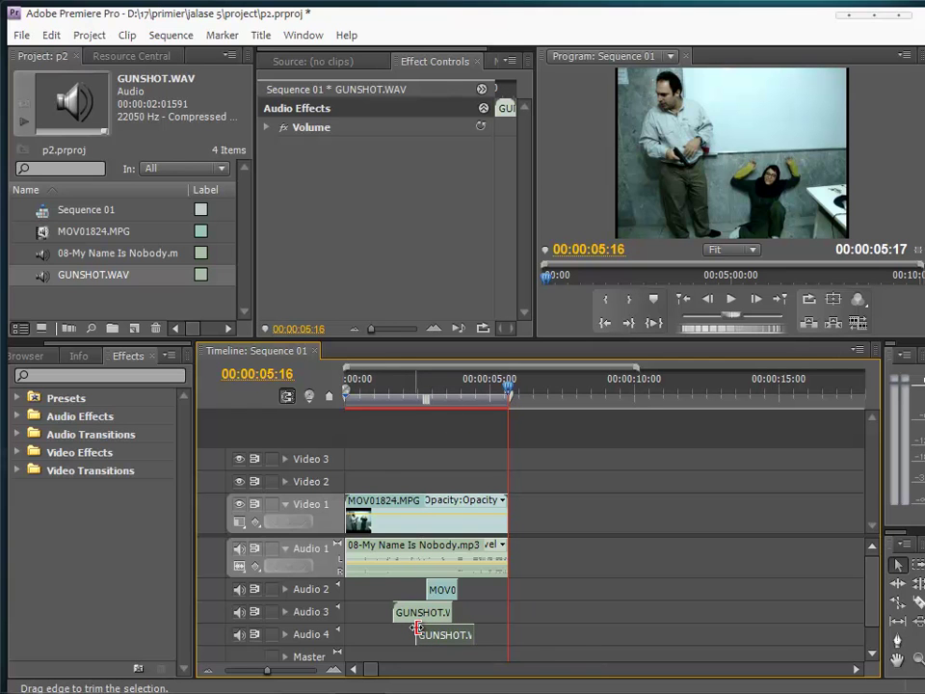
# Snap the second gunshot on Audio 4 to start at 00:00:02:00 and play back both shots.
pyautogui.click(376, 395)
pyautogui.press('space')
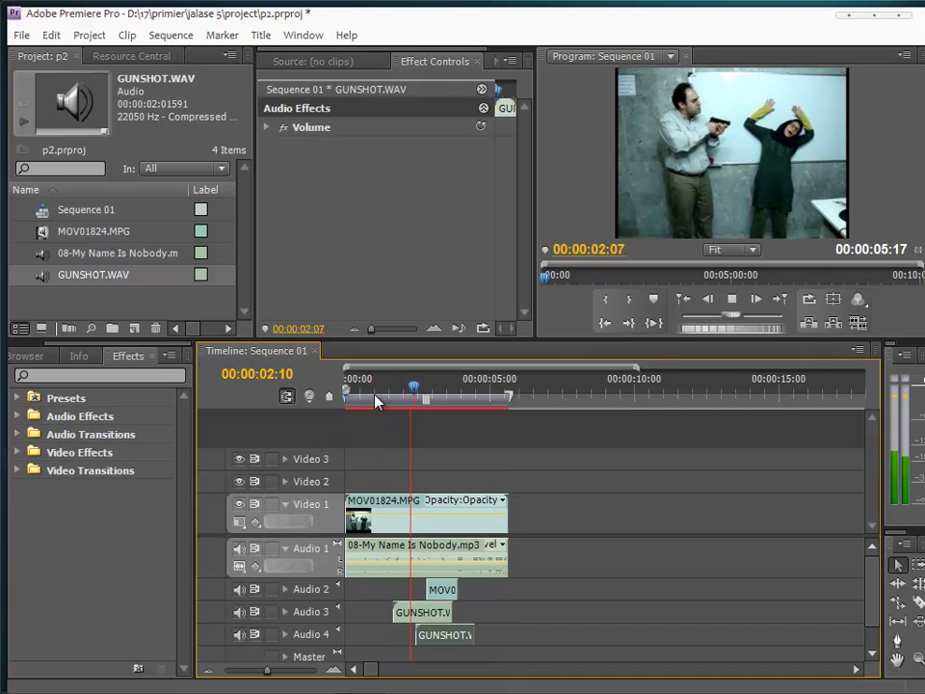
pyautogui.press('space')
pyautogui.moveTo(395, 395); pyautogui.dragTo(405, 399)
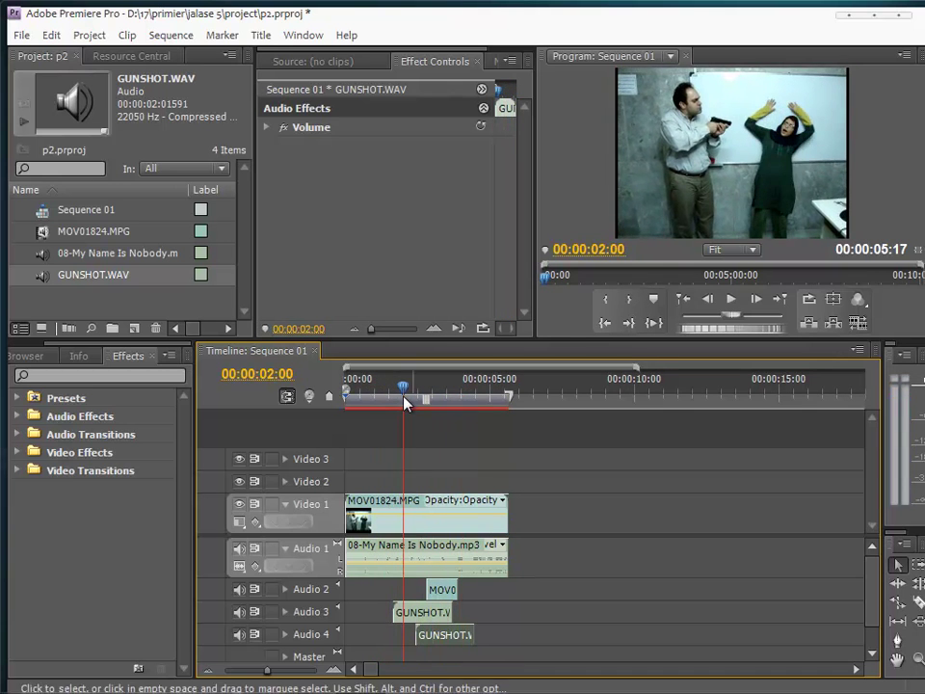
pyautogui.moveTo(455, 644); pyautogui.dragTo(443, 644)
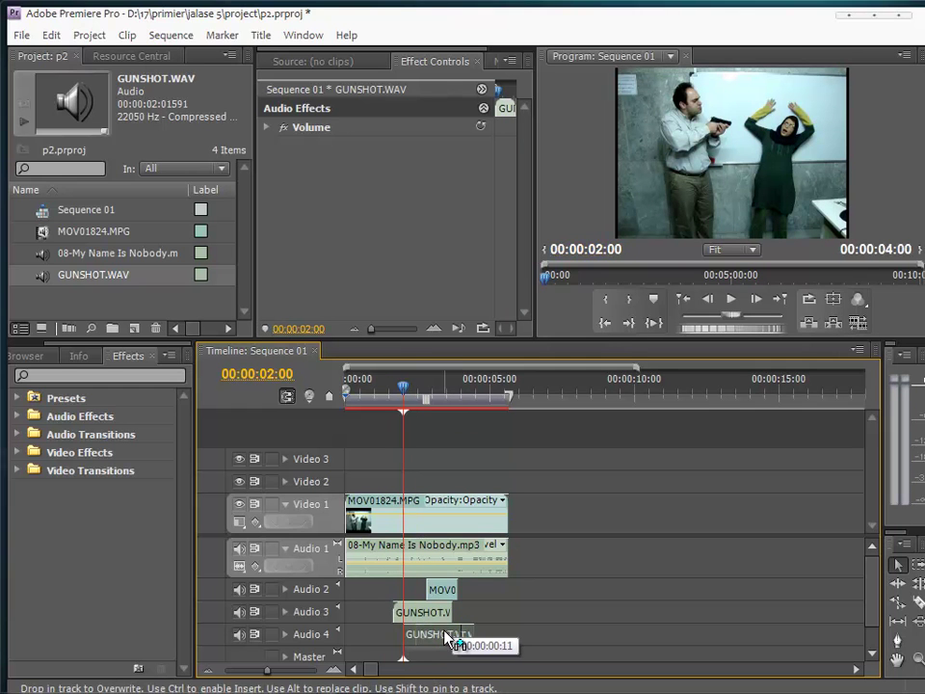
pyautogui.click(374, 395)
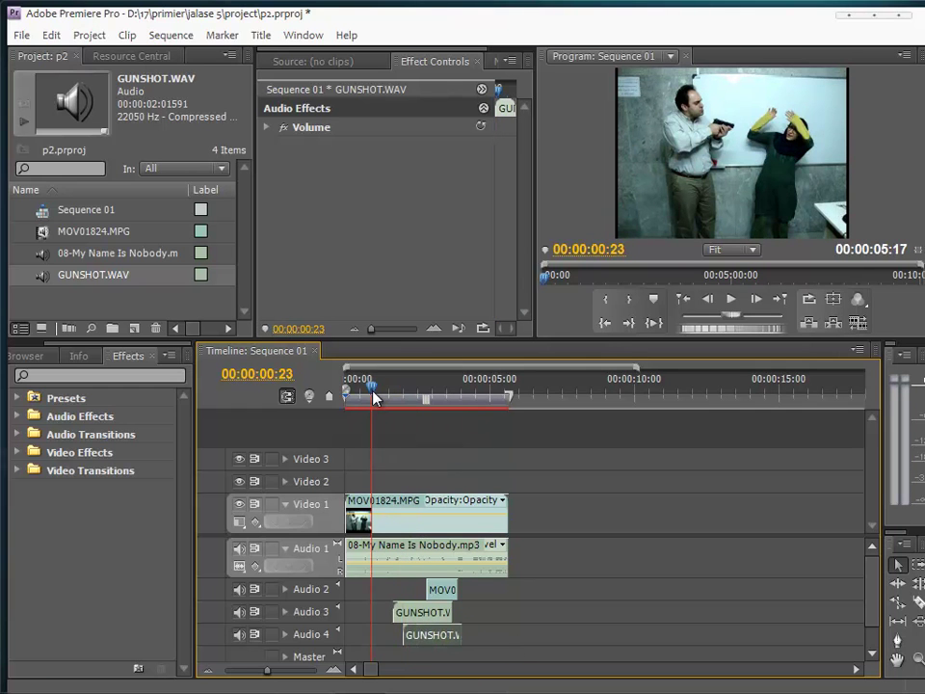
pyautogui.press('space')
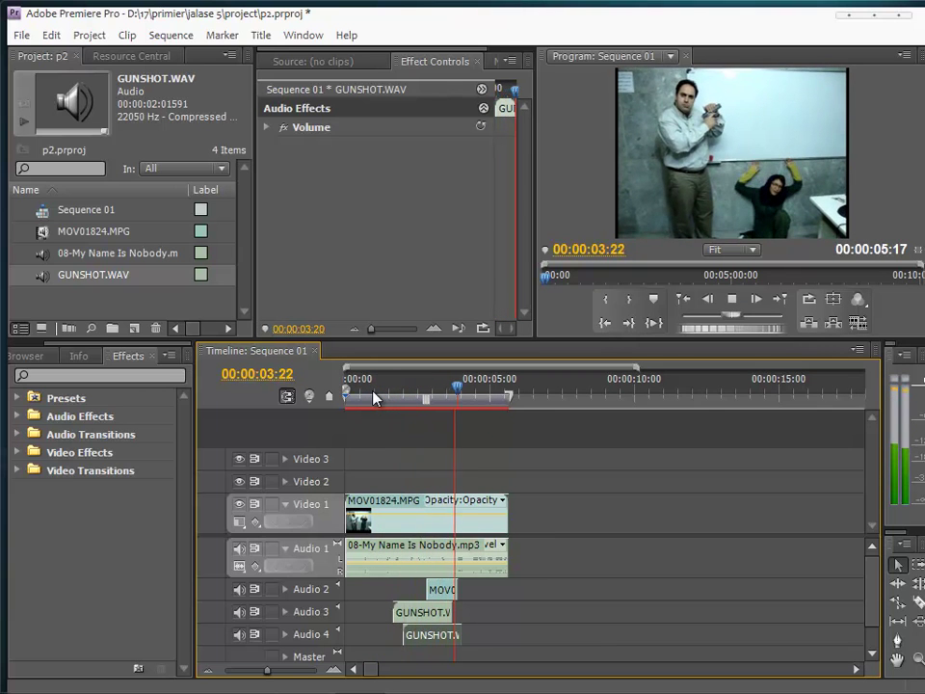
pyautogui.press('space')
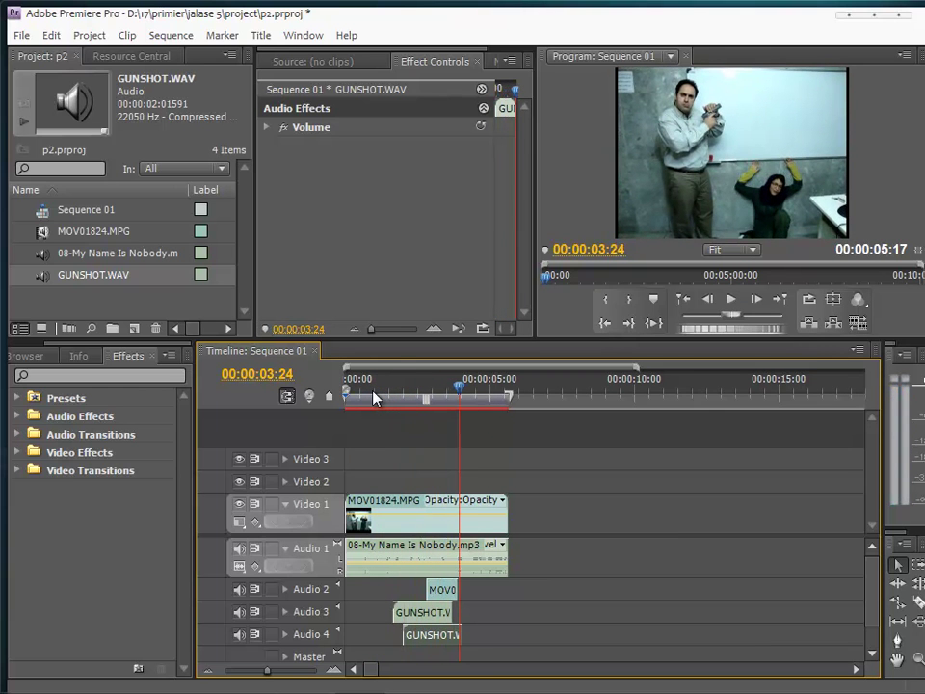
# Replay from the sequence start and render the work area preview.
pyautogui.moveTo(374, 397); pyautogui.dragTo(321, 396)
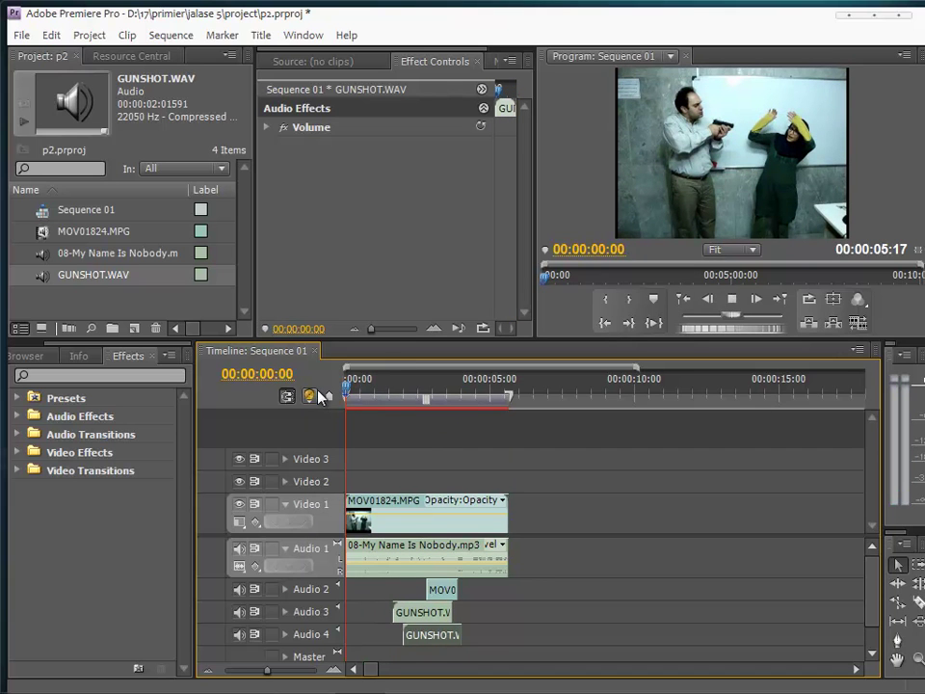
pyautogui.press('space')
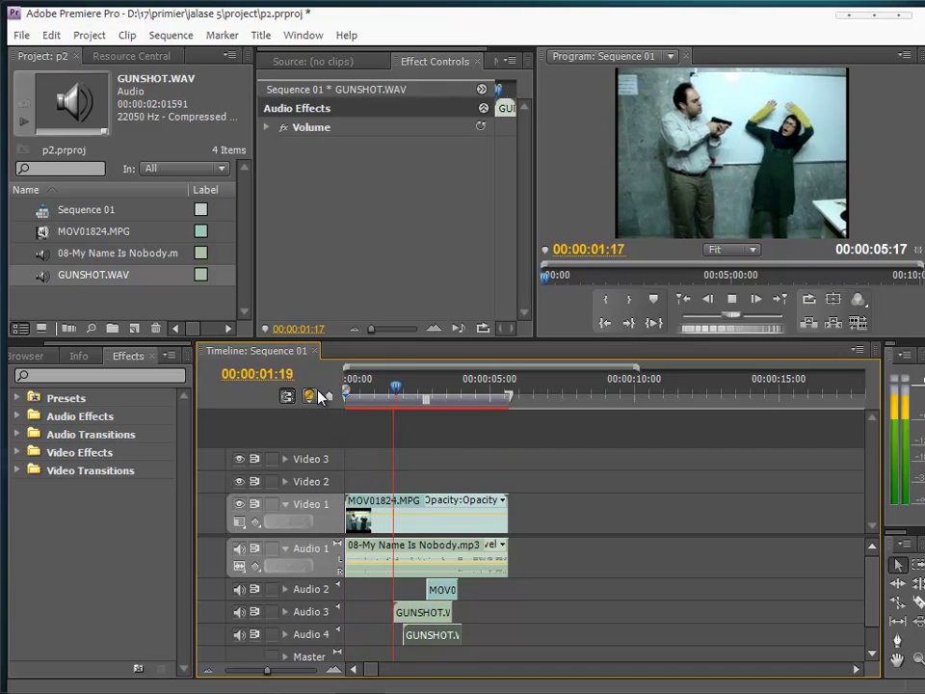
pyautogui.press('space')
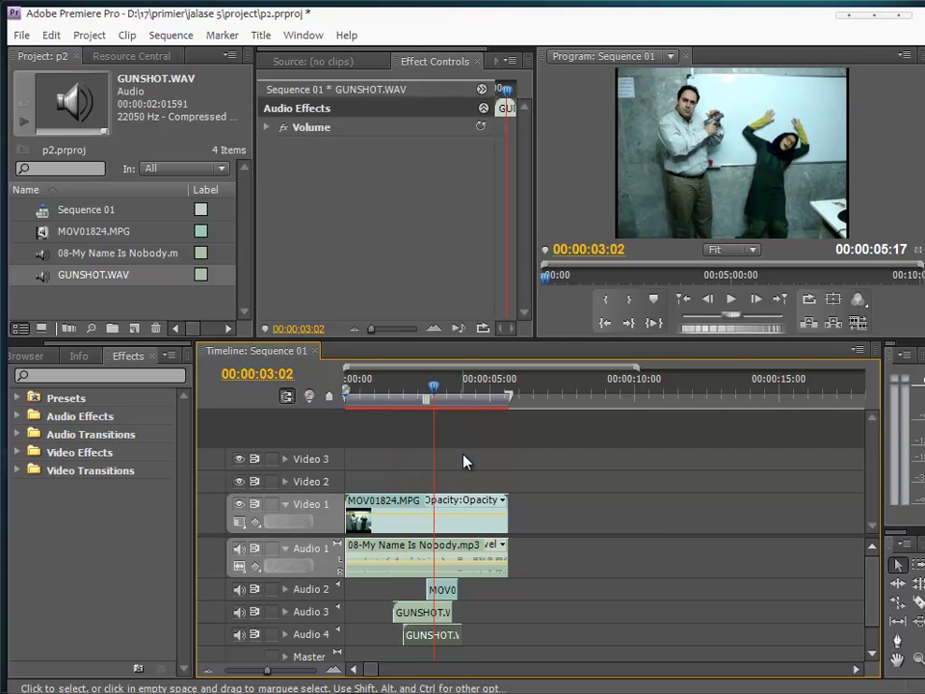
pyautogui.moveTo(433, 392); pyautogui.dragTo(445, 395)
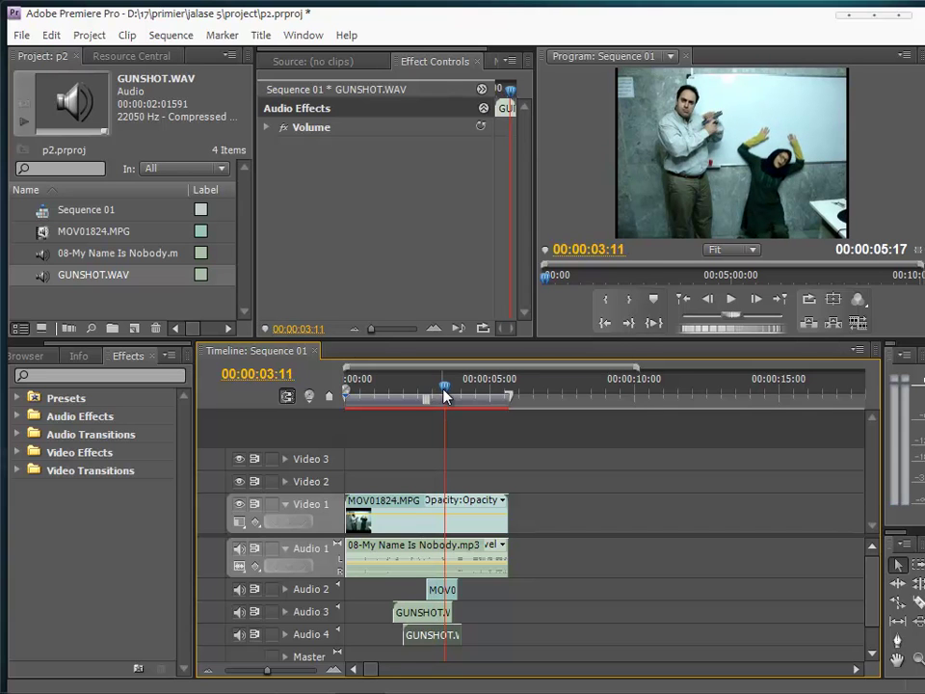
pyautogui.press('Return')
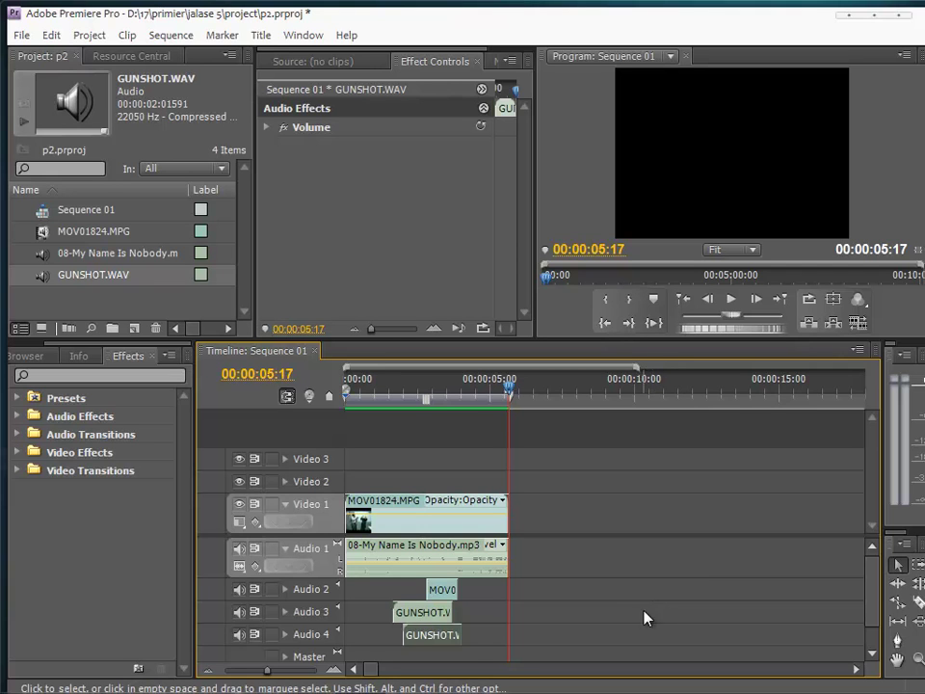
# Zoom the timeline, split the Audio 3 gunshot at the playhead and delete its tail.
pyautogui.moveTo(481, 397); pyautogui.dragTo(448, 397)
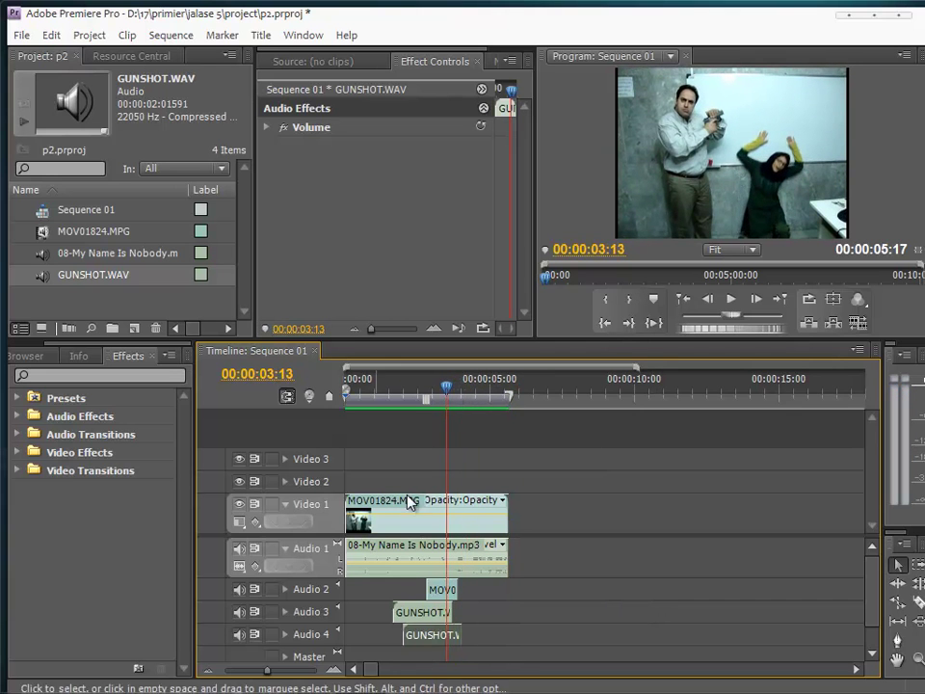
pyautogui.click(334, 670)
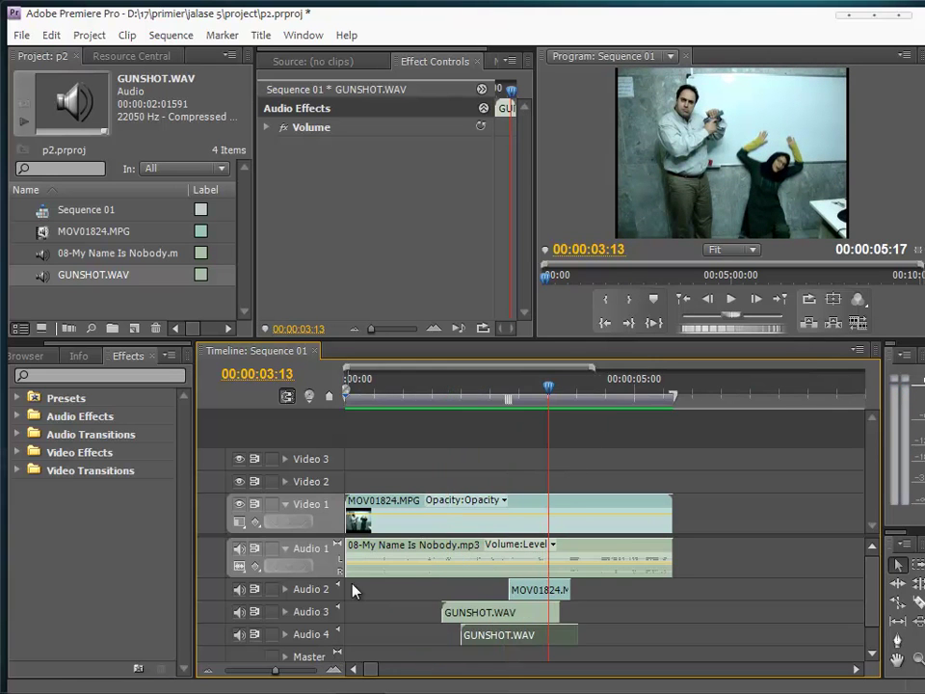
pyautogui.click(286, 612)
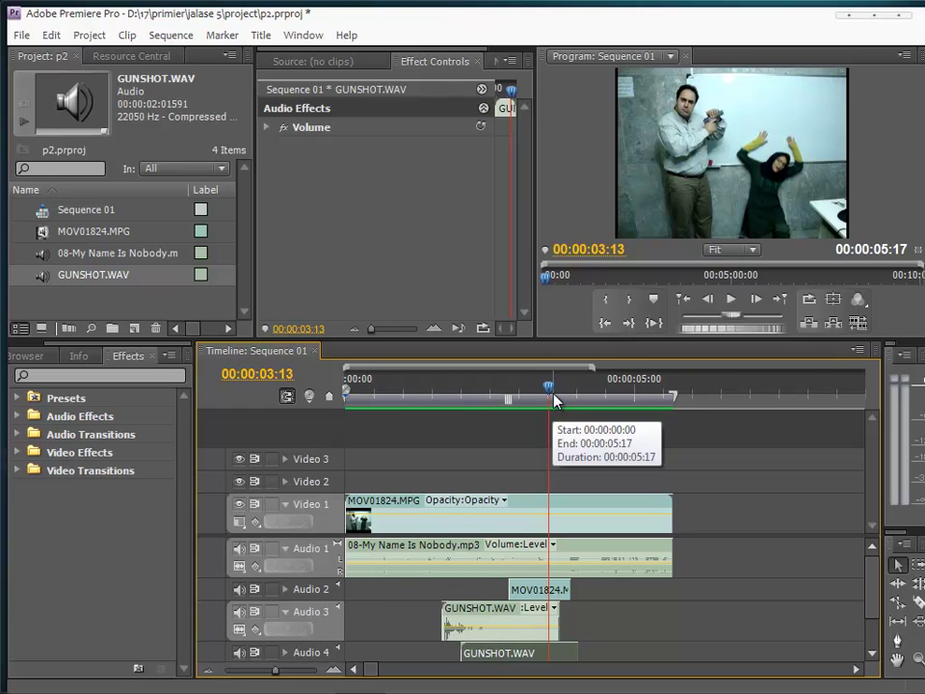
pyautogui.click(917, 601)
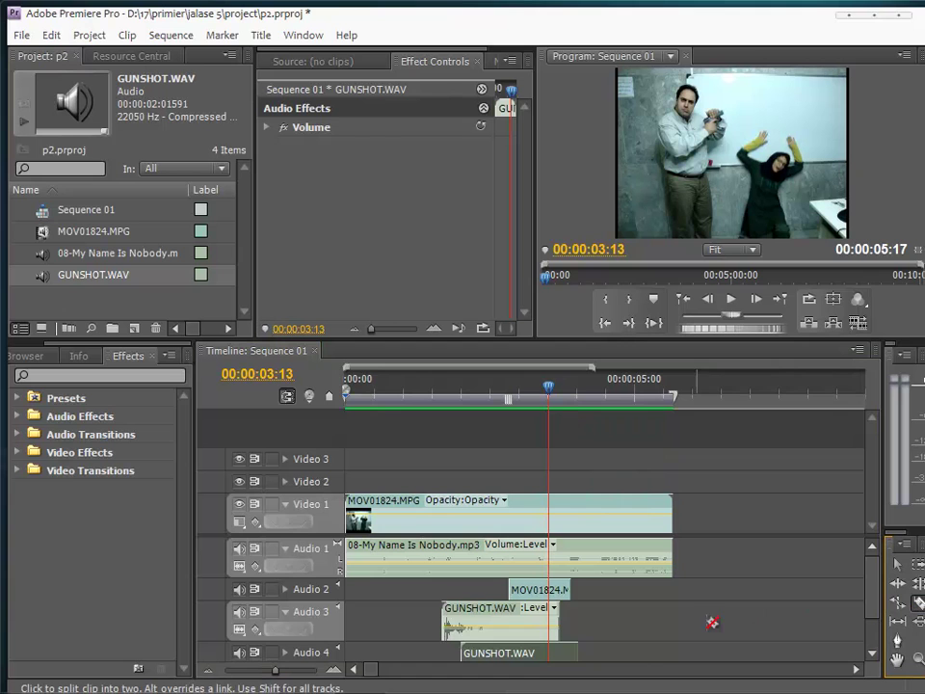
pyautogui.click(549, 607)
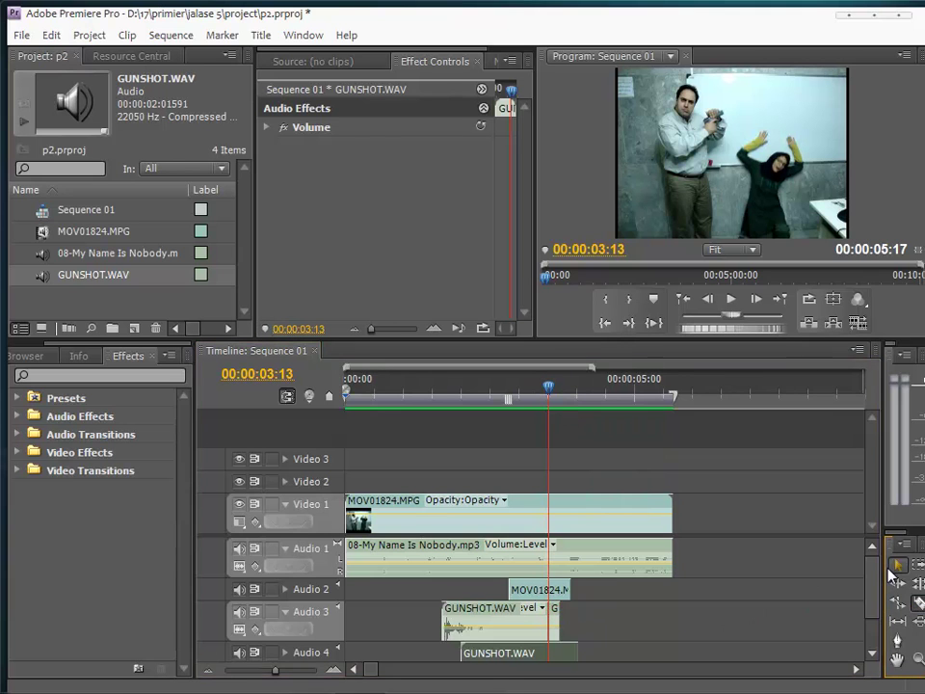
pyautogui.click(898, 565)
pyautogui.press('Delete')
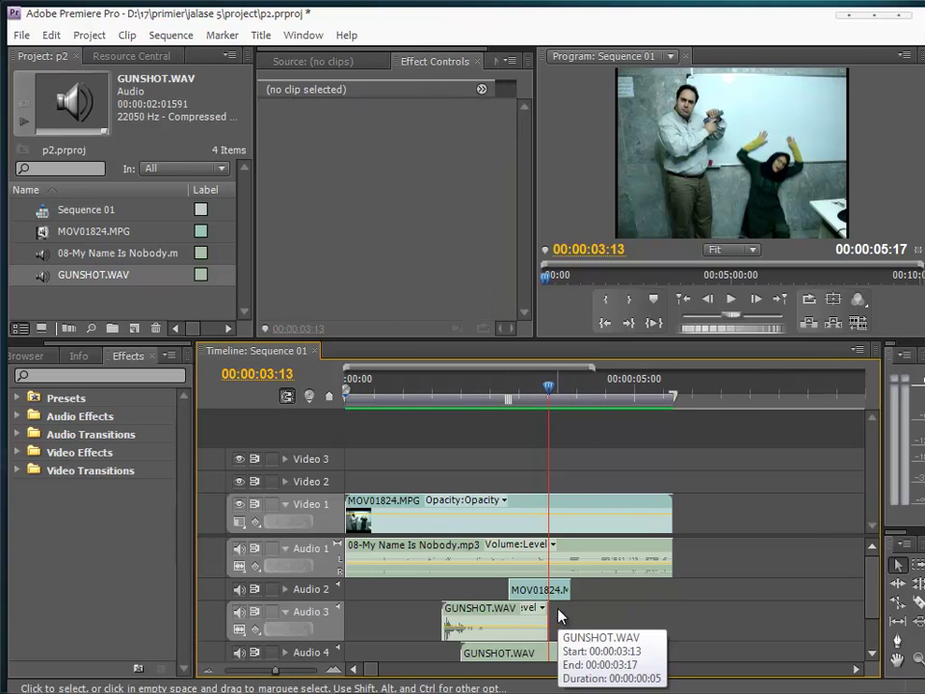
# Split the Audio 4 gunshot at 00:00:03:20 and delete its tail.
pyautogui.click(285, 653)
pyautogui.moveTo(878, 583); pyautogui.dragTo(881, 609)
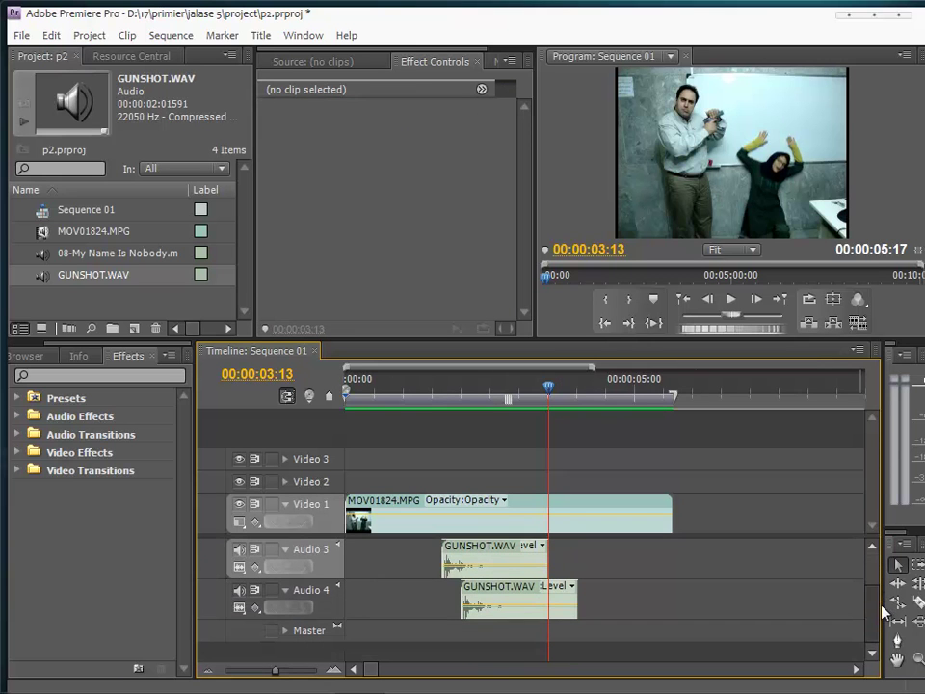
pyautogui.moveTo(554, 403); pyautogui.dragTo(567, 399)
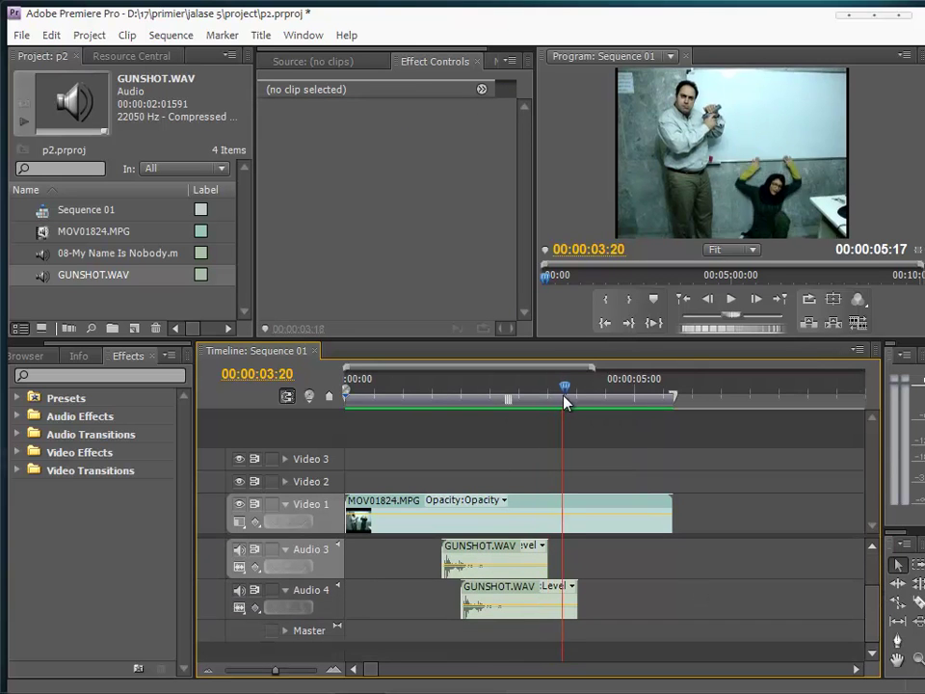
pyautogui.press('c')
pyautogui.click(567, 602)
pyautogui.press('v')
pyautogui.click(573, 590)
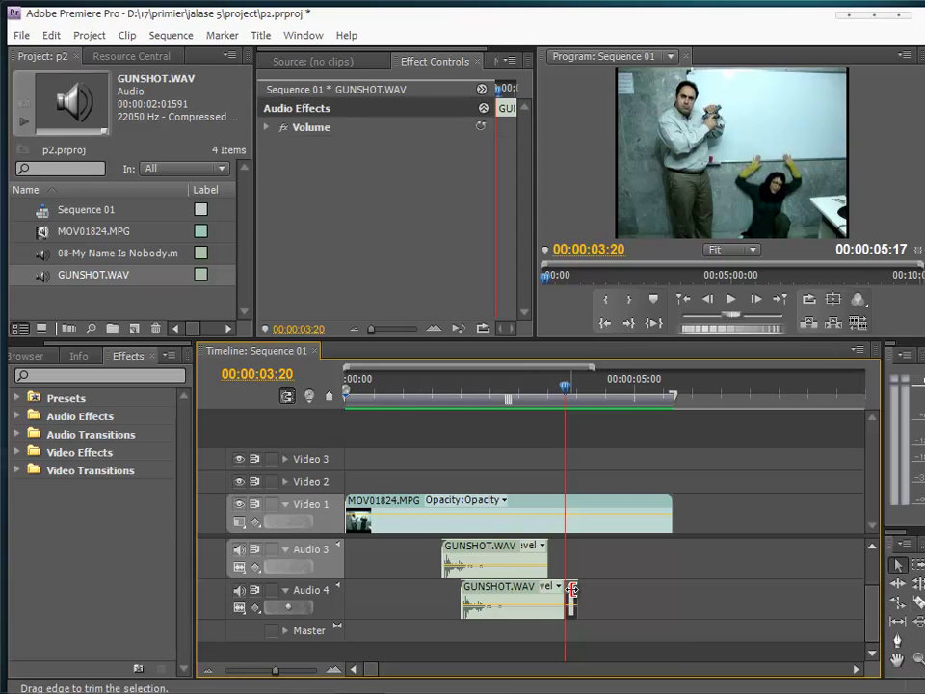
pyautogui.press('Delete')
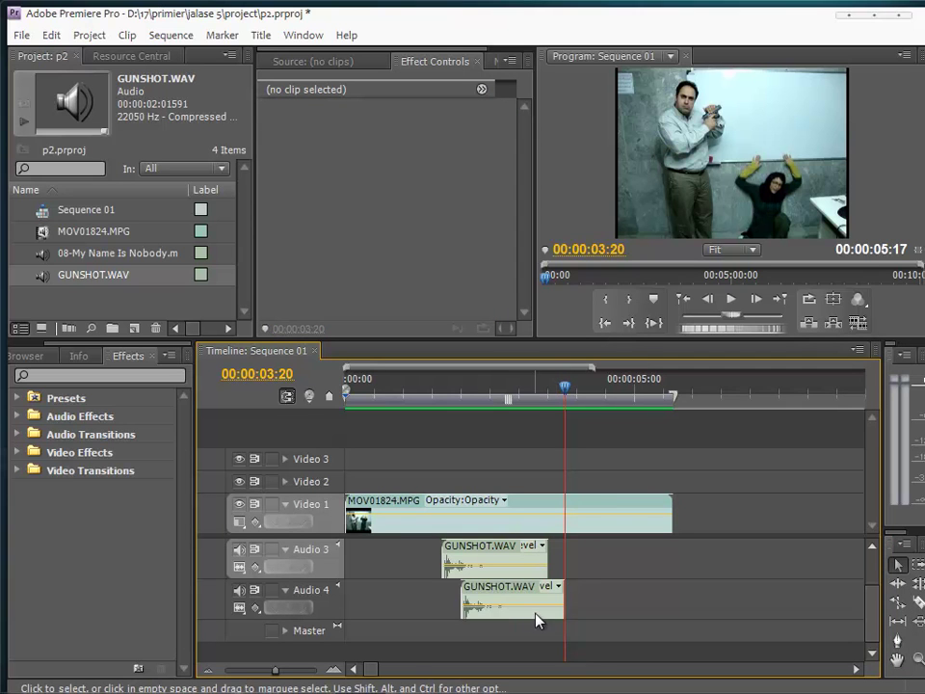
# Play the sequence from the start to review both trimmed gunshots.
pyautogui.moveTo(395, 690)
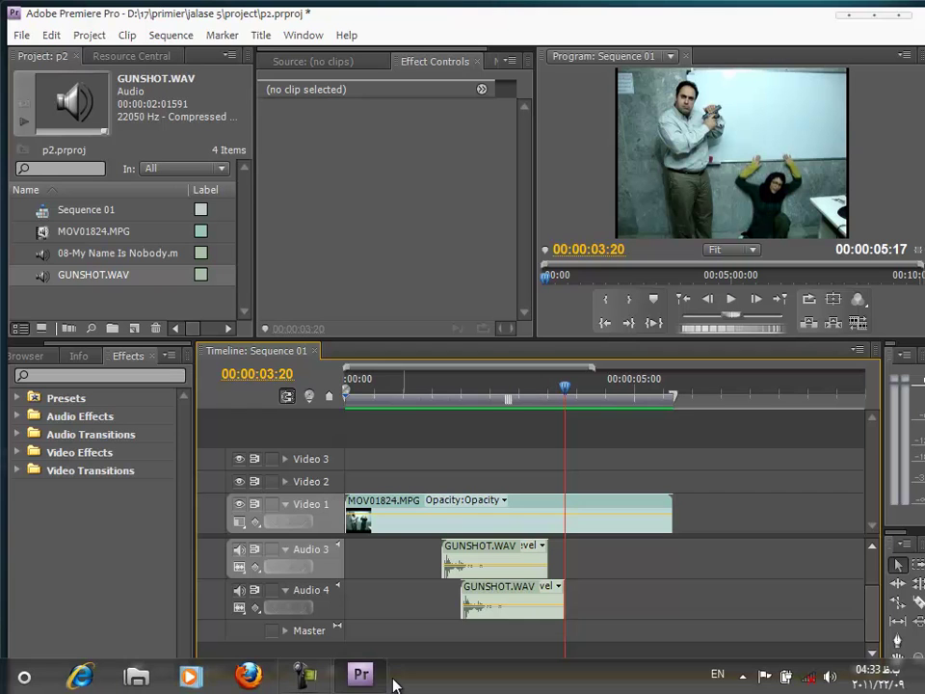
pyautogui.press('Home')
pyautogui.press('space')
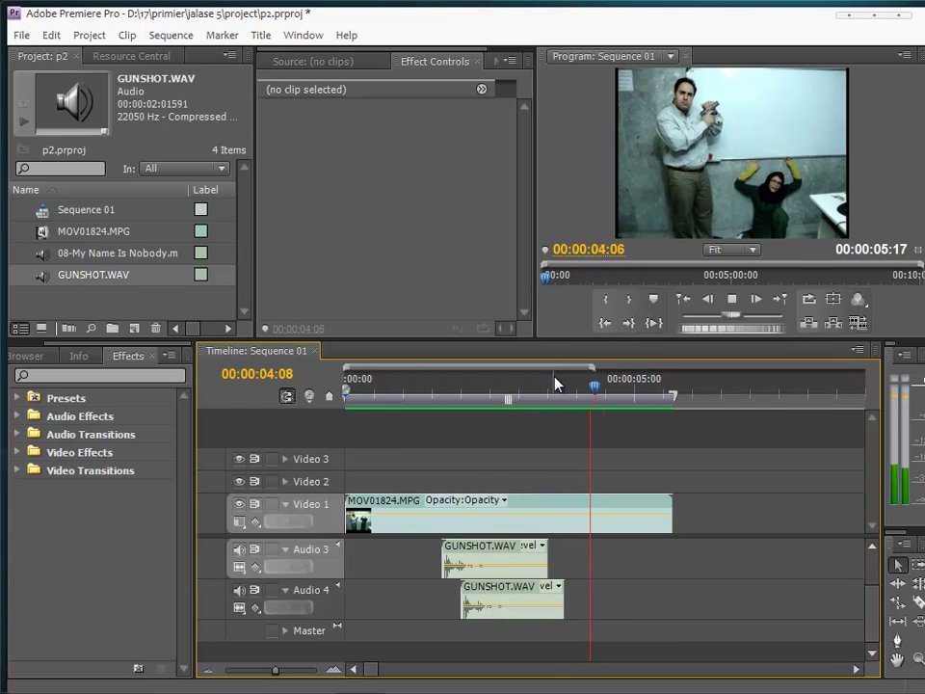
pyautogui.press('space')
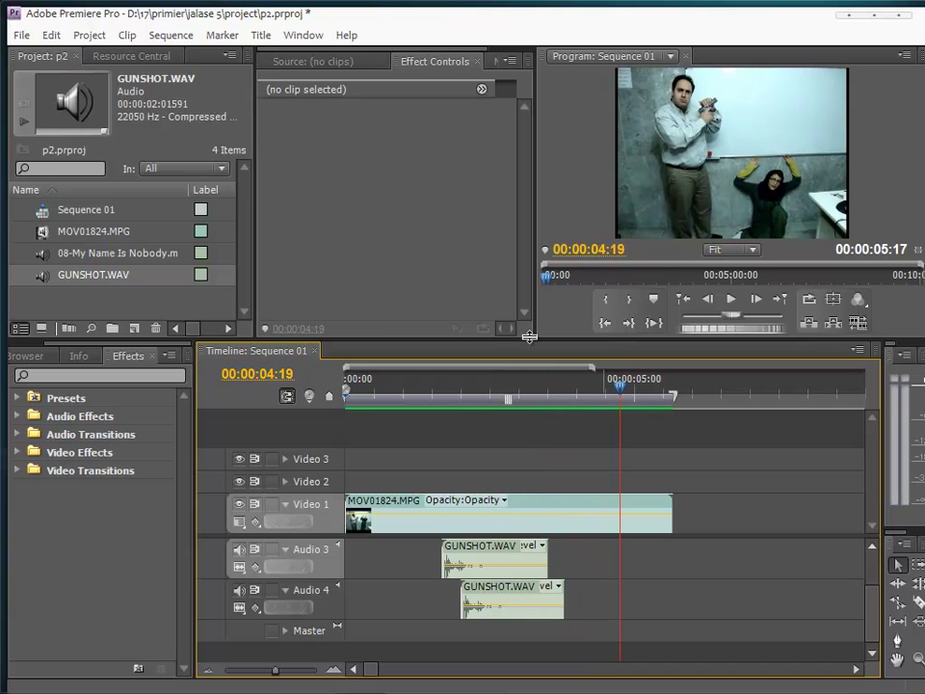
# Enlarge the timeline and apply -3 dB Audio Gain to the Audio 1 music clip.
pyautogui.moveTo(529, 337); pyautogui.dragTo(531, 280)
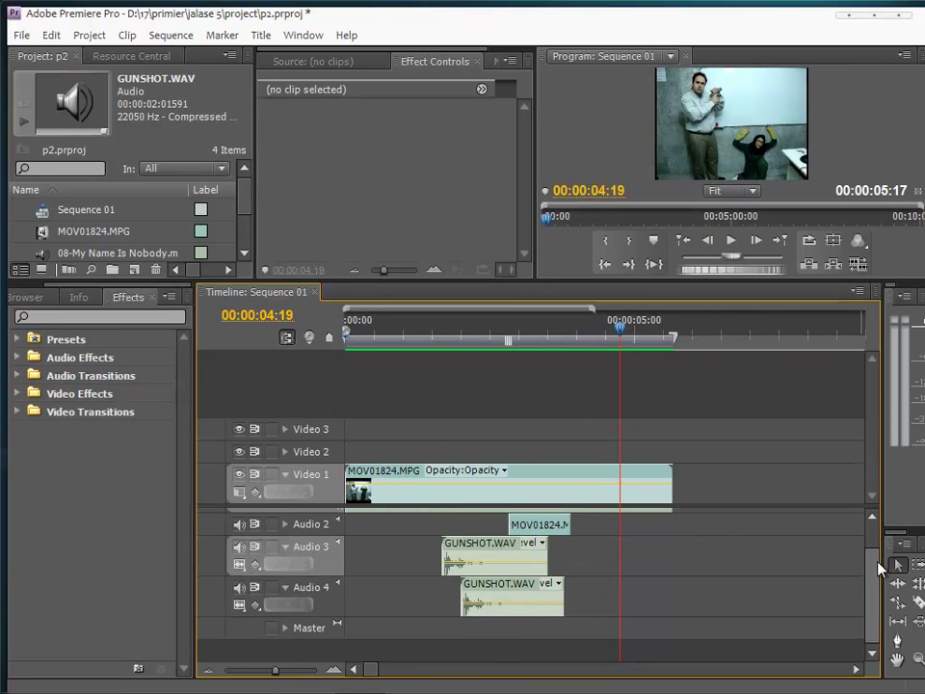
pyautogui.moveTo(880, 563); pyautogui.dragTo(878, 531)
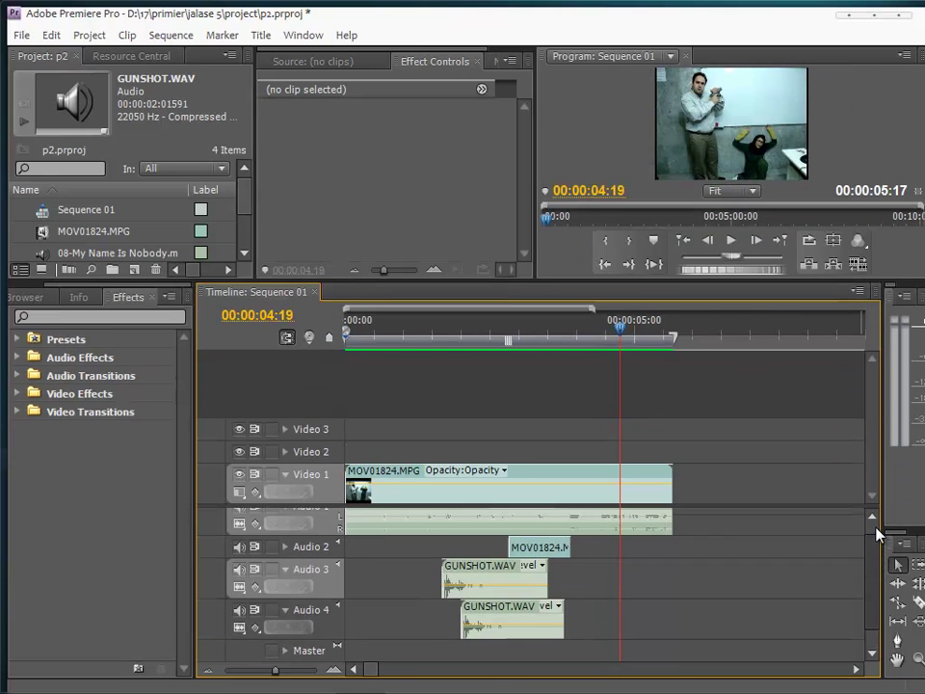
pyautogui.click(617, 523)
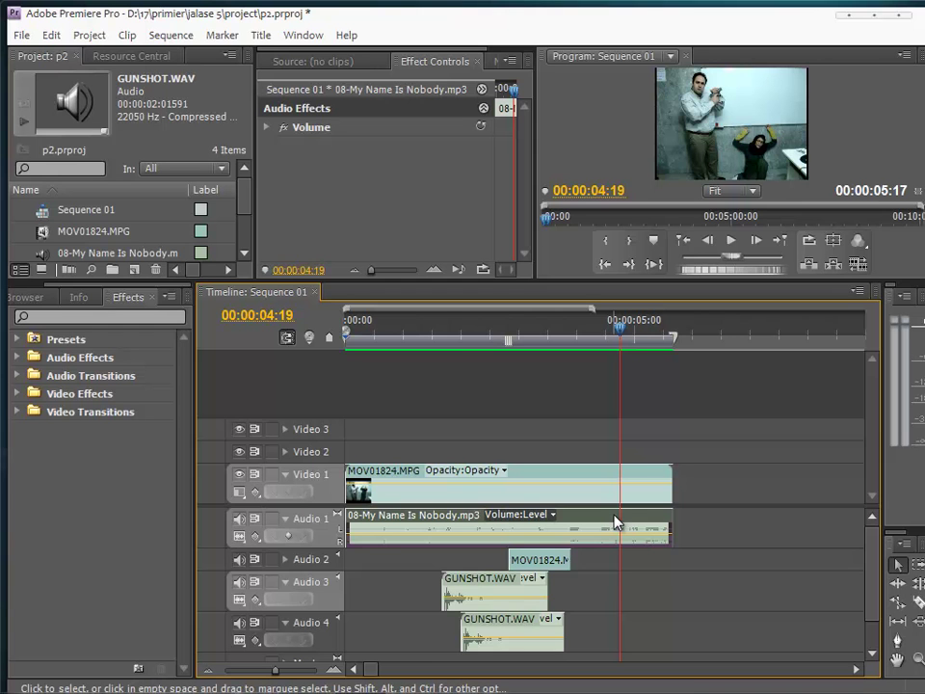
pyautogui.rightClick(616, 523)
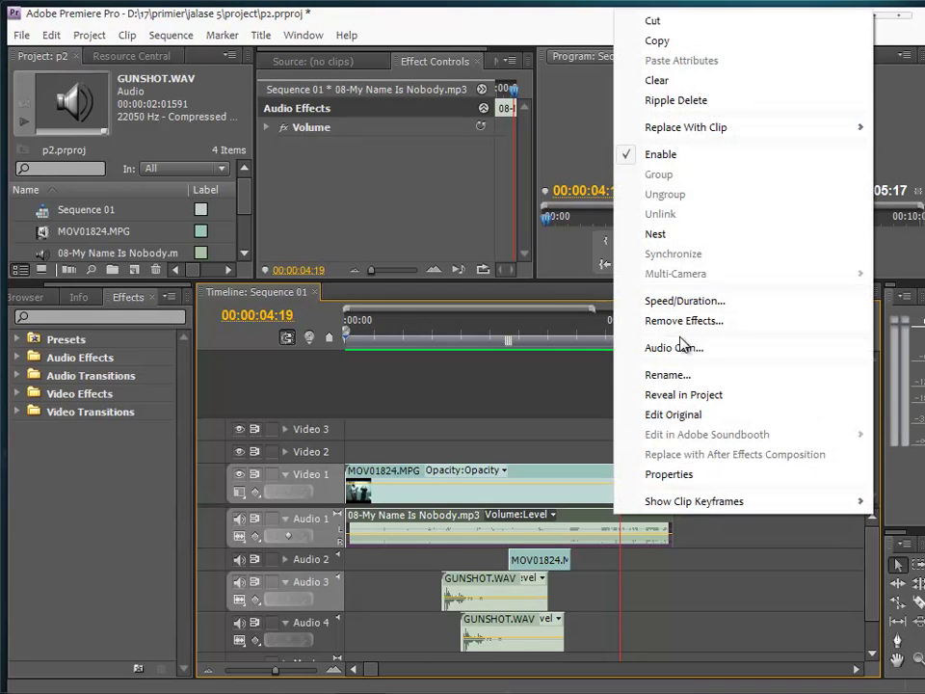
pyautogui.click(682, 347)
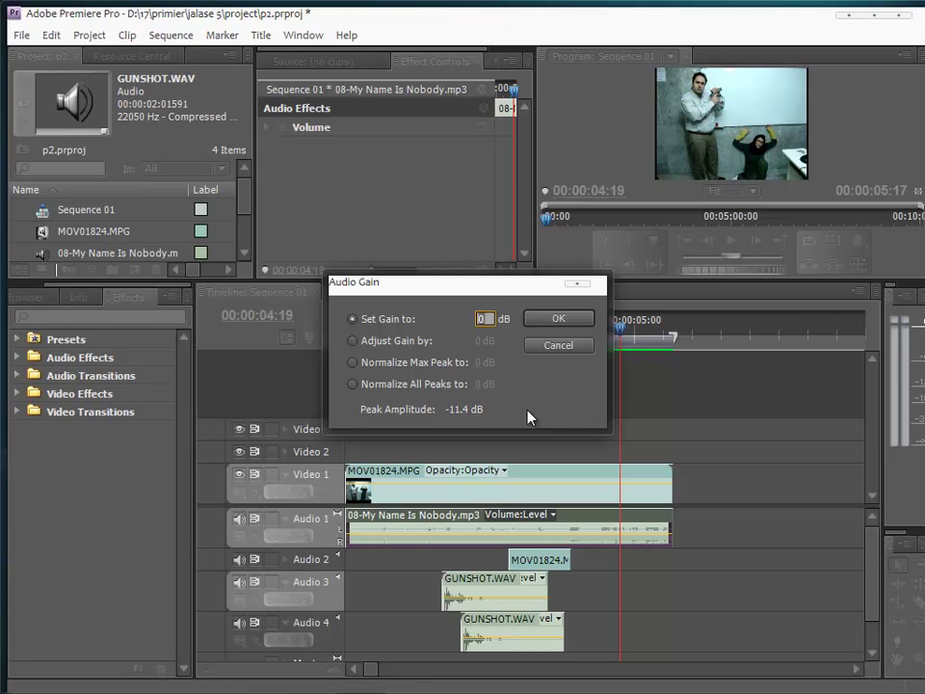
pyautogui.write('-3')
pyautogui.press('Return')
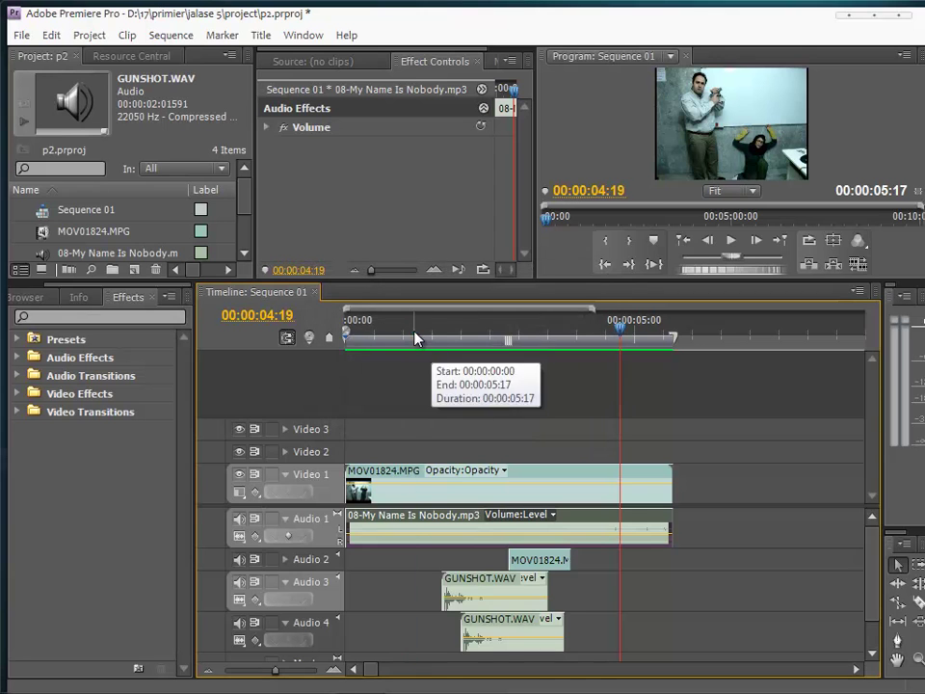
# Play from about one second to hear the quieter music.
pyautogui.click(416, 334)
pyautogui.press('space')
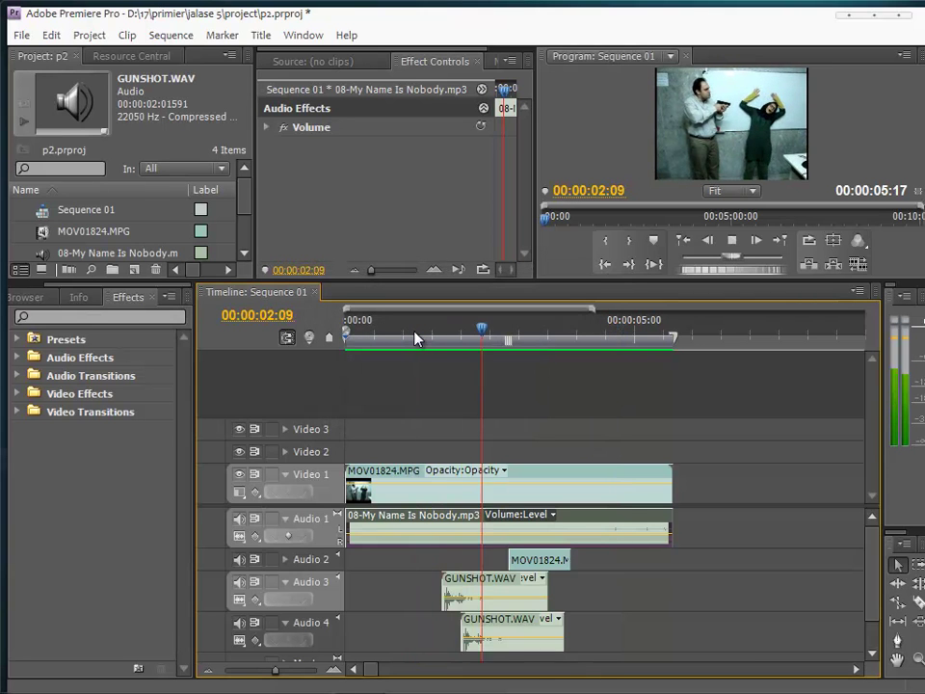
pyautogui.press('space')
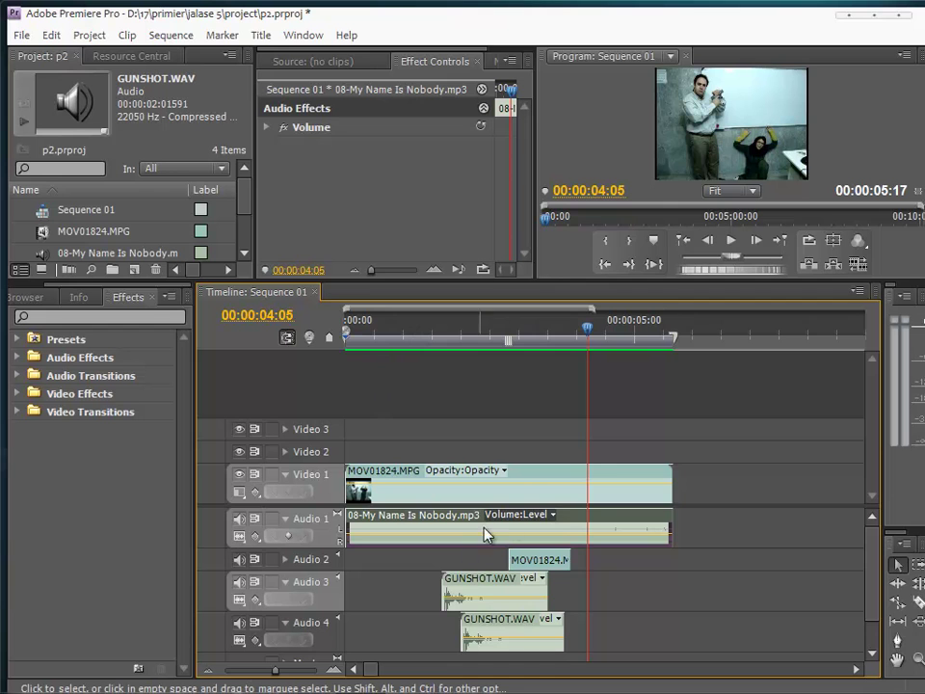
# Re-enter -3 in the music clip's Audio Gain dialog and confirm.
pyautogui.rightClick(554, 514)
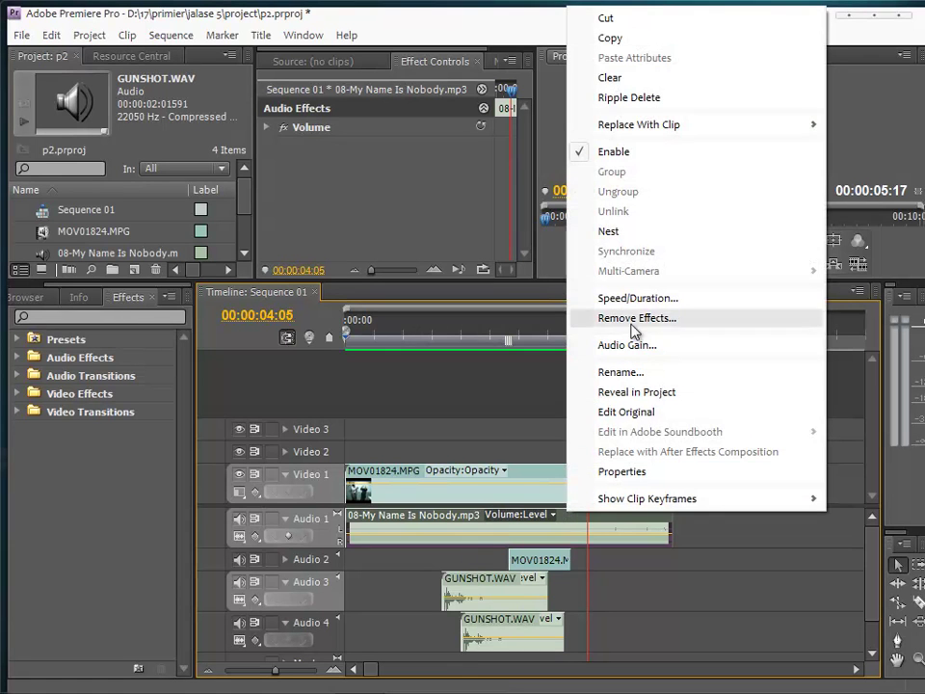
pyautogui.click(631, 353)
pyautogui.click(484, 318)
pyautogui.write('-3')
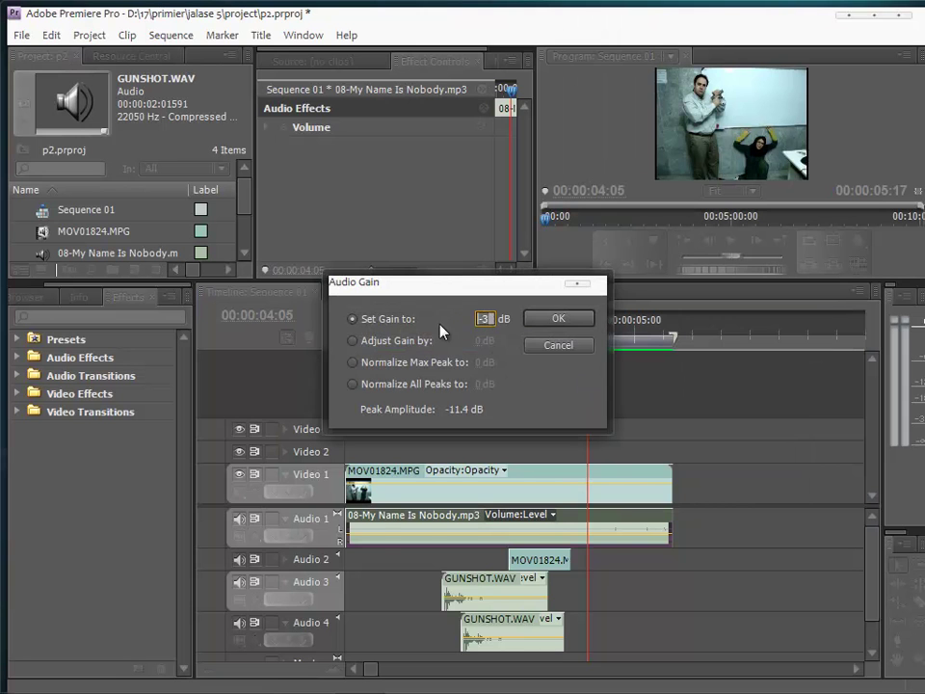
pyautogui.click(558, 318)
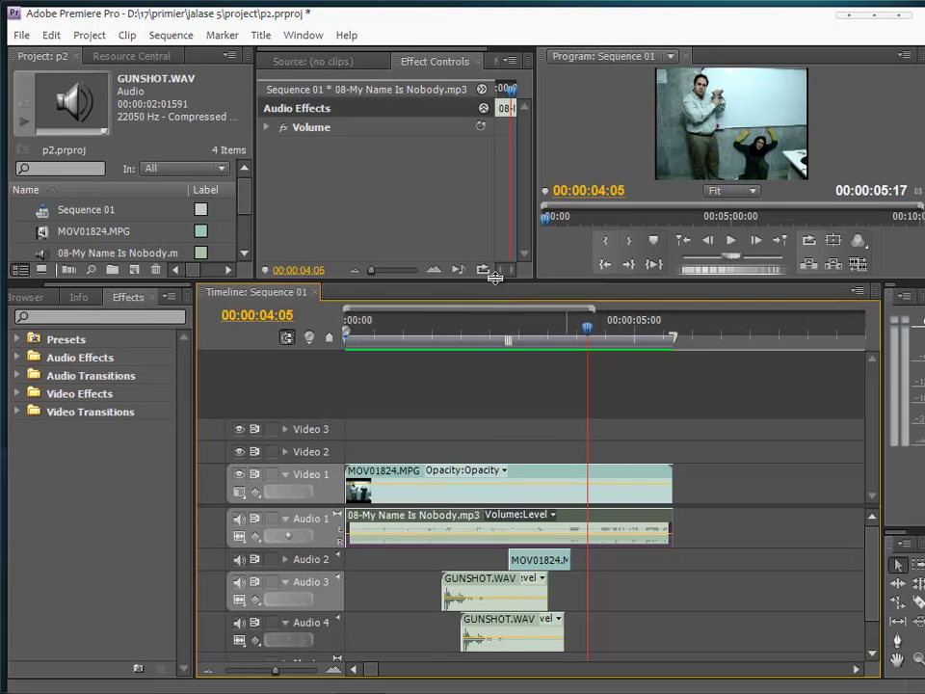
# Add two volume keyframes on the Audio 1 music around the first gunshot.
pyautogui.moveTo(495, 278); pyautogui.dragTo(494, 233)
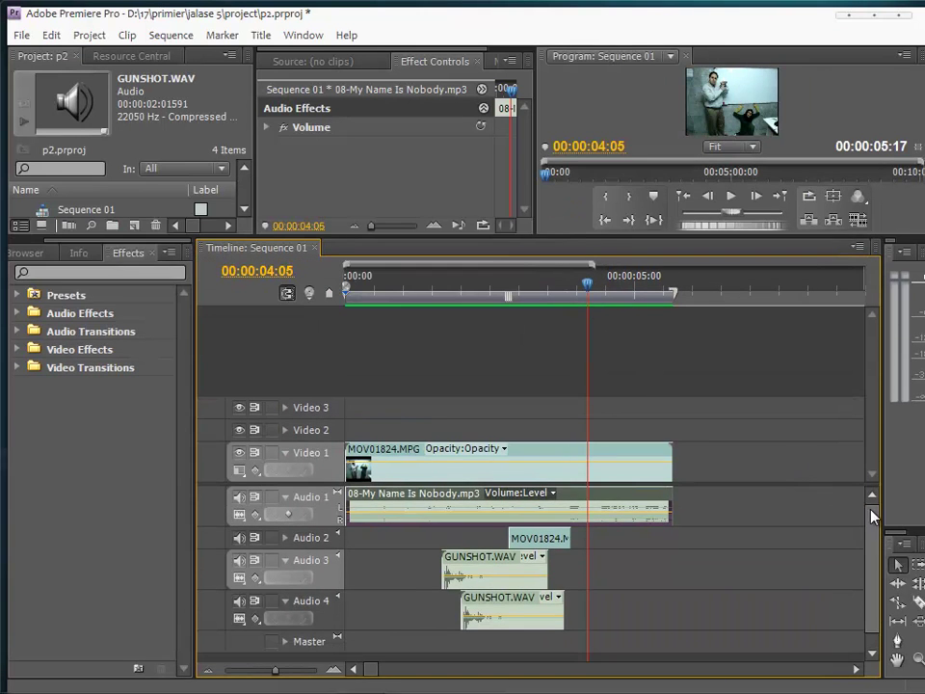
pyautogui.moveTo(872, 517); pyautogui.dragTo(880, 482)
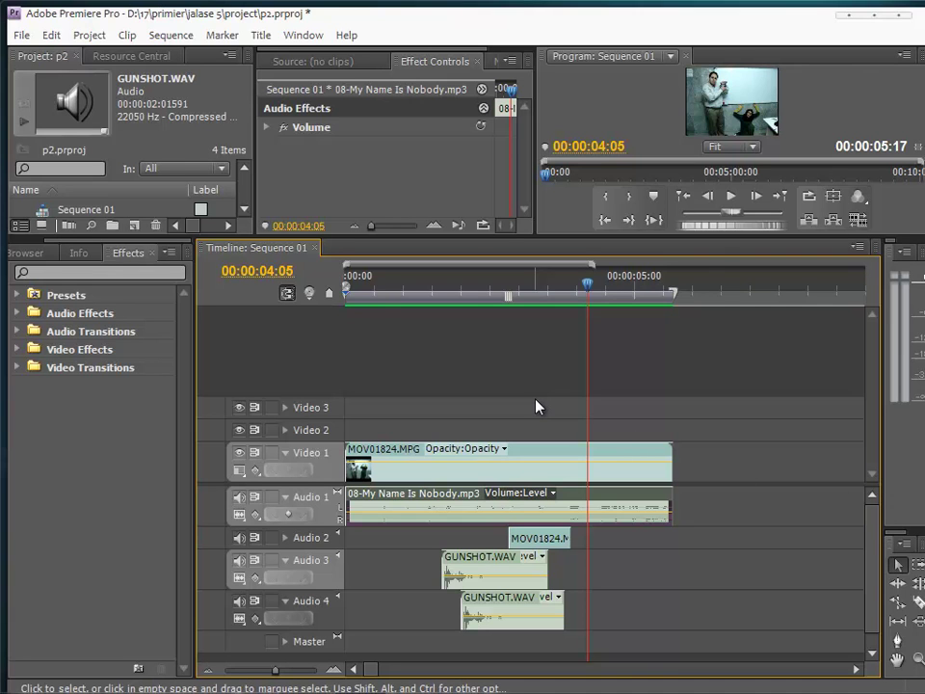
pyautogui.click(422, 287)
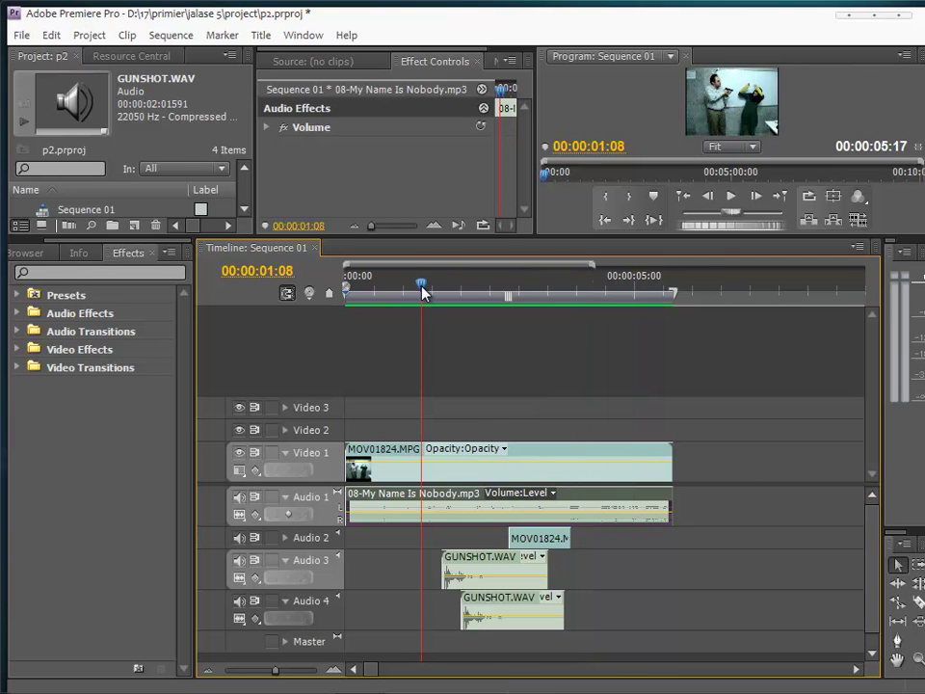
pyautogui.press('space')
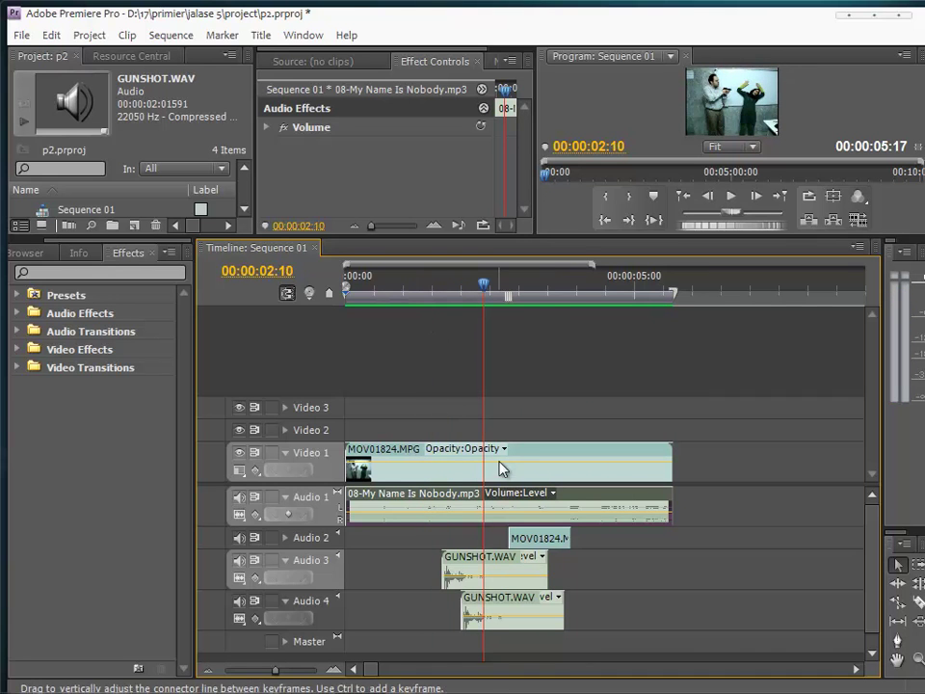
pyautogui.moveTo(483, 286)
pyautogui.mouseDown()
pyautogui.moveTo(433, 302)
pyautogui.moveTo(440, 366)
pyautogui.mouseUp()
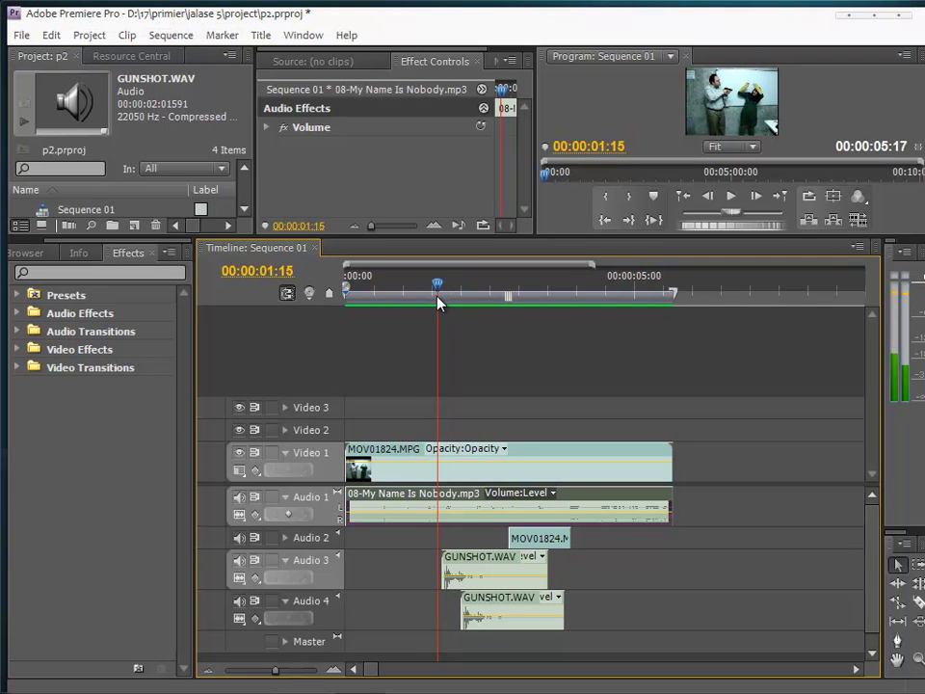
pyautogui.click(292, 516)
pyautogui.moveTo(443, 291); pyautogui.dragTo(436, 293)
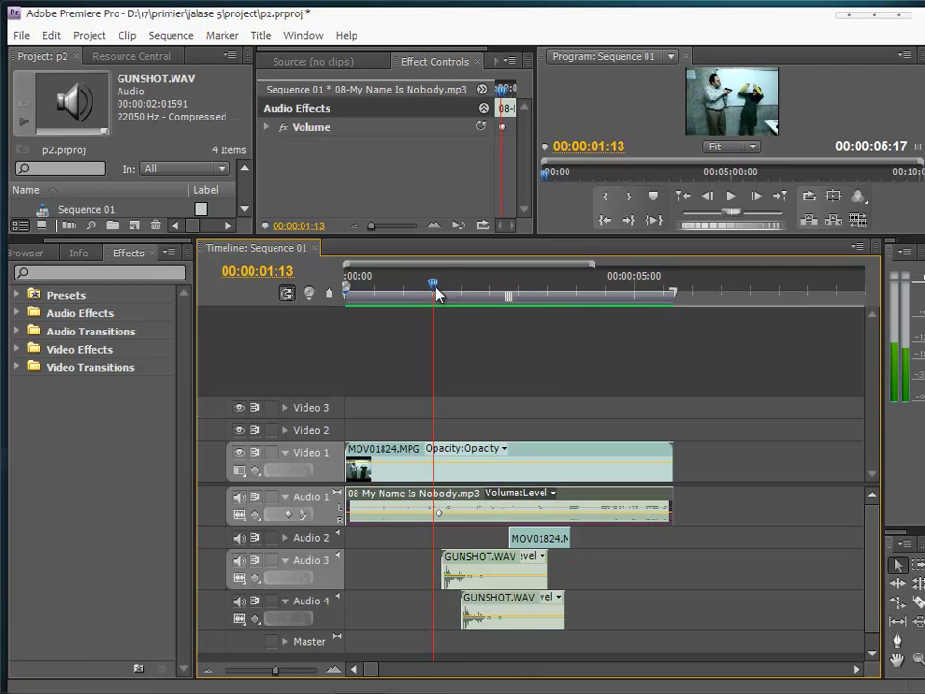
pyautogui.click(289, 514)
# Add volume keyframes on the music at 00:00:02:13 and 00:00:02:17.
pyautogui.moveTo(436, 304)
pyautogui.mouseDown()
pyautogui.moveTo(569, 308)
pyautogui.moveTo(496, 316)
pyautogui.mouseUp()
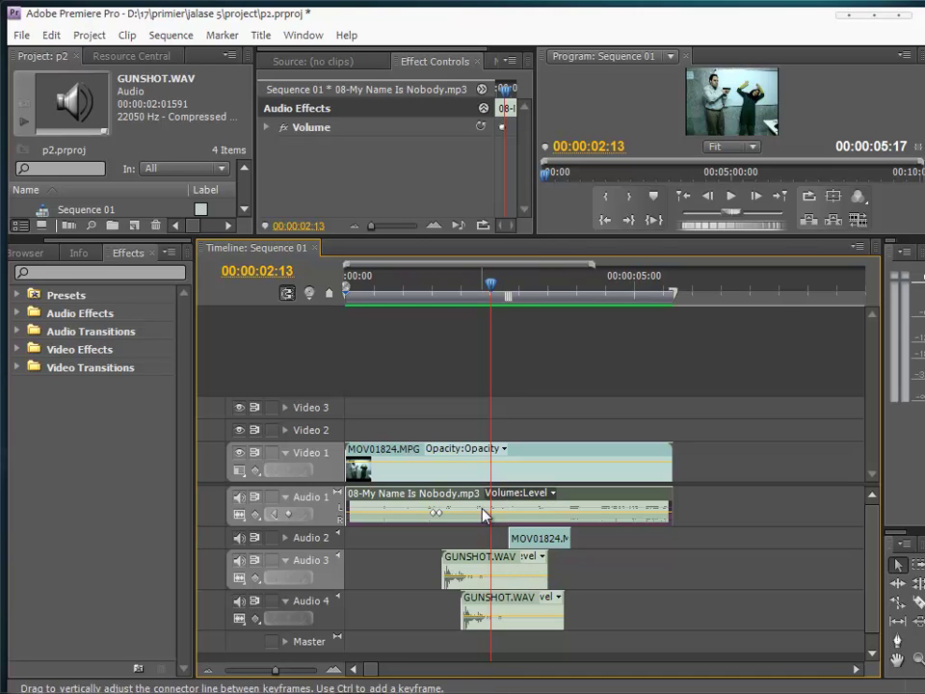
pyautogui.click(289, 514)
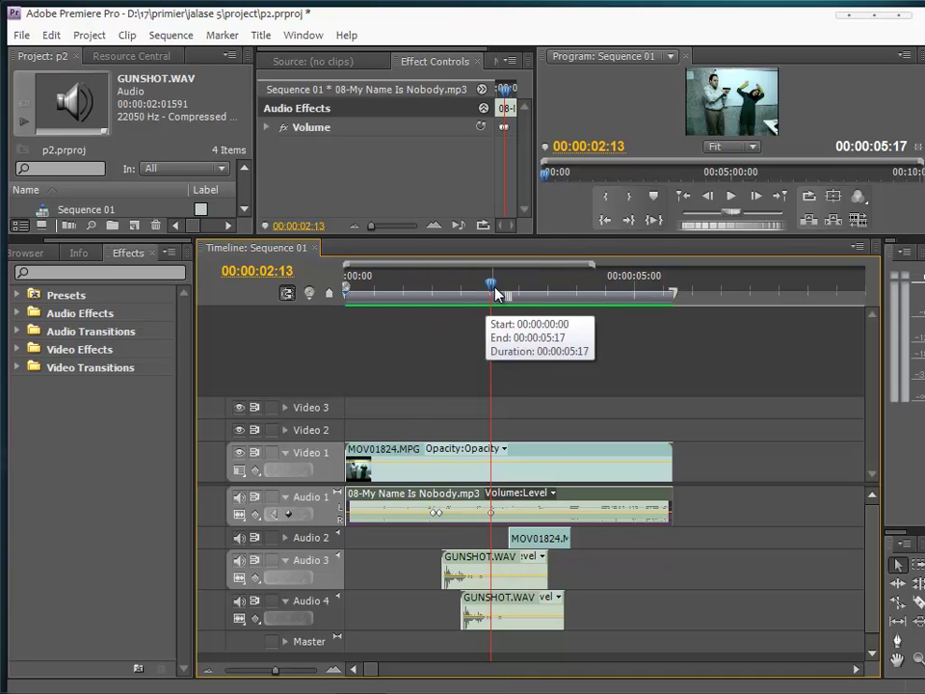
pyautogui.click(504, 287)
pyautogui.moveTo(505, 289); pyautogui.dragTo(500, 288)
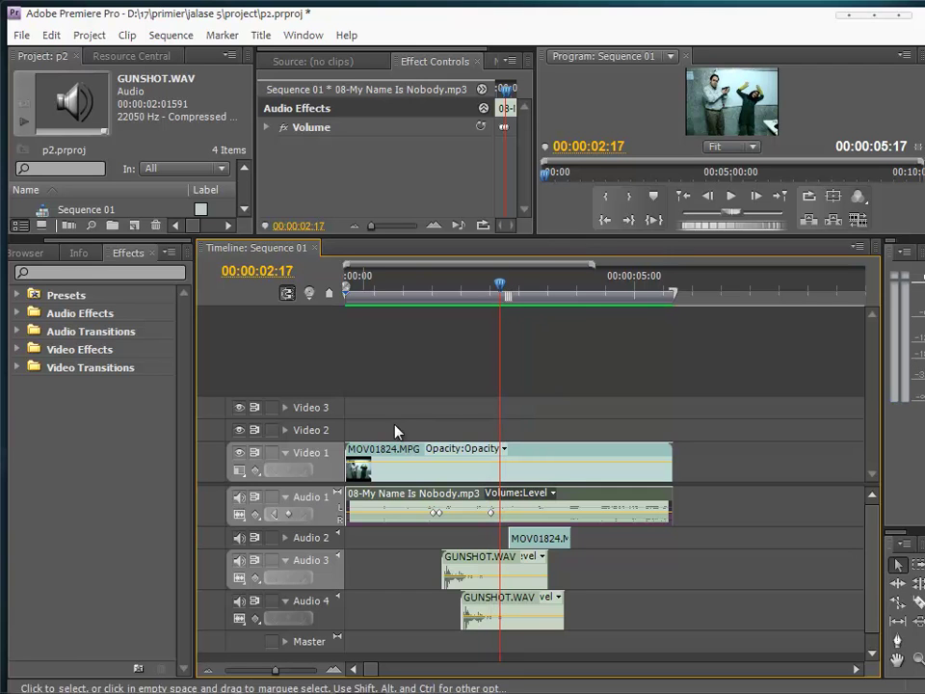
# Drag the music keyframes down to -8.29 dB at 00:00:01:15 and -∞ dB at 00:00:02:12.
pyautogui.click(336, 669)
pyautogui.click(335, 669)
pyautogui.click(335, 669)
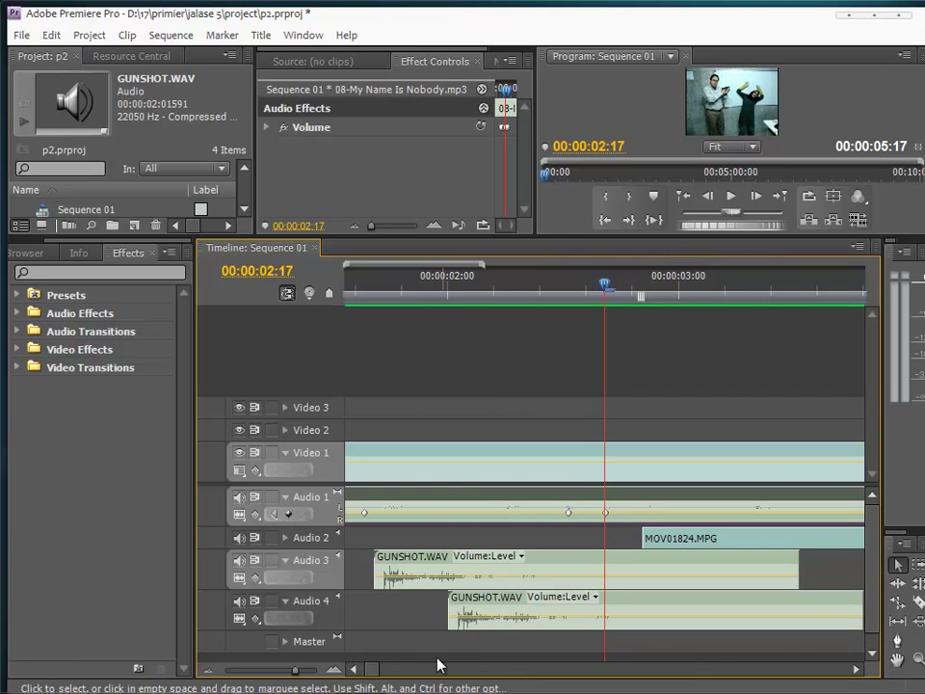
pyautogui.click(354, 669)
pyautogui.click(354, 669)
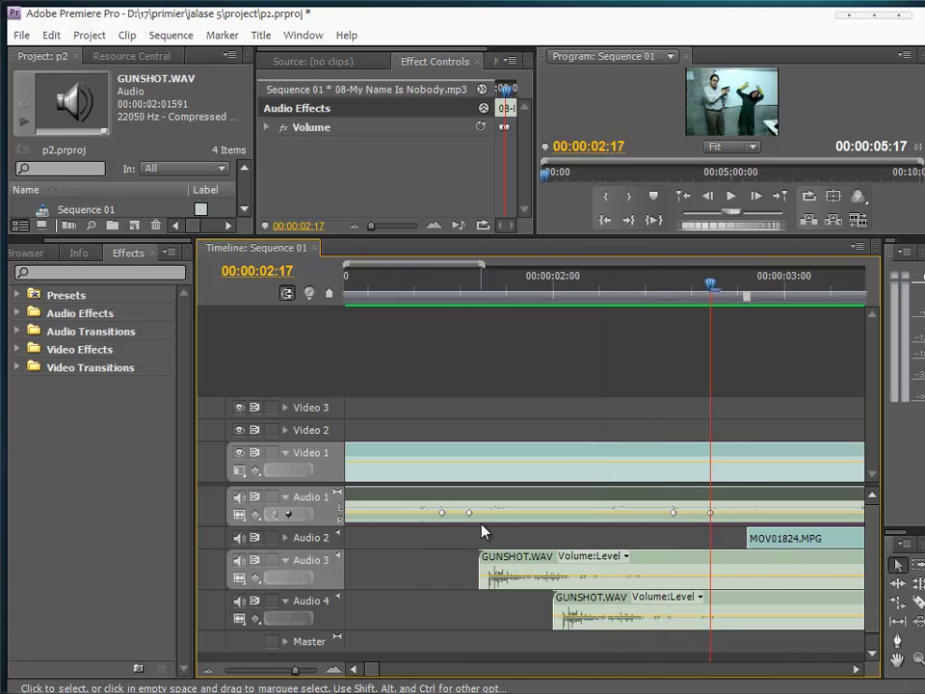
pyautogui.moveTo(472, 513); pyautogui.dragTo(466, 521)
pyautogui.moveTo(674, 514); pyautogui.dragTo(677, 519)
# Replay the section from about 00:00:01:00 to hear the volume dips.
pyautogui.click(374, 282)
pyautogui.press('space')
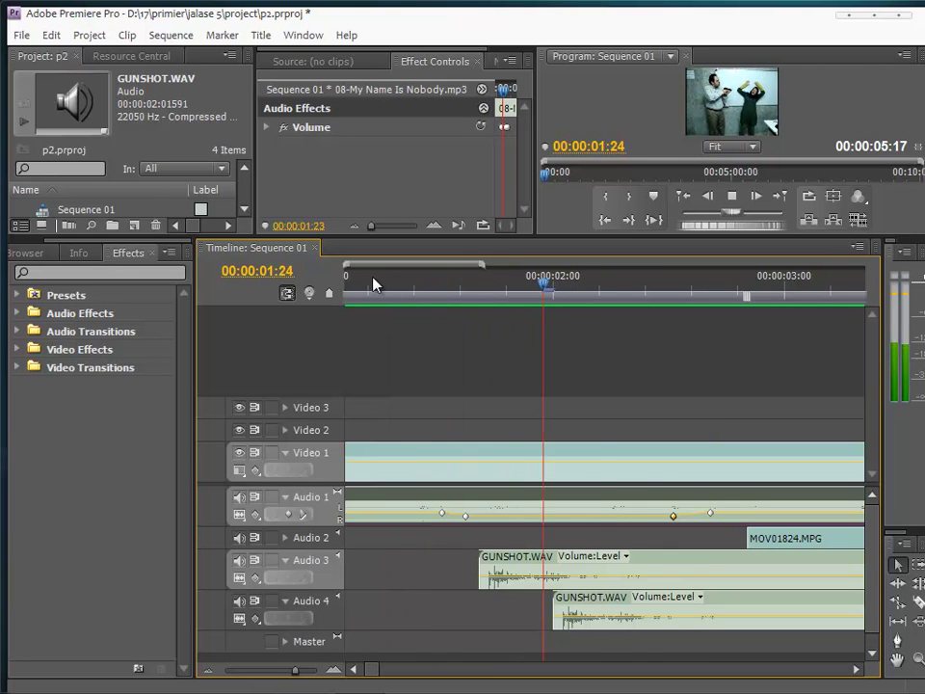
pyautogui.press('space')
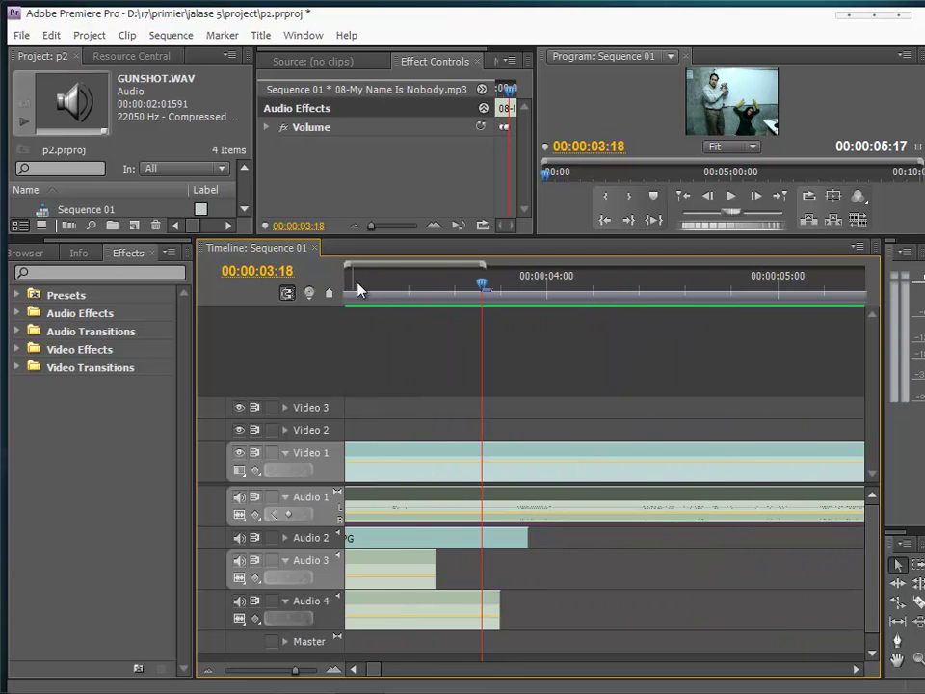
pyautogui.moveTo(364, 665); pyautogui.dragTo(358, 672)
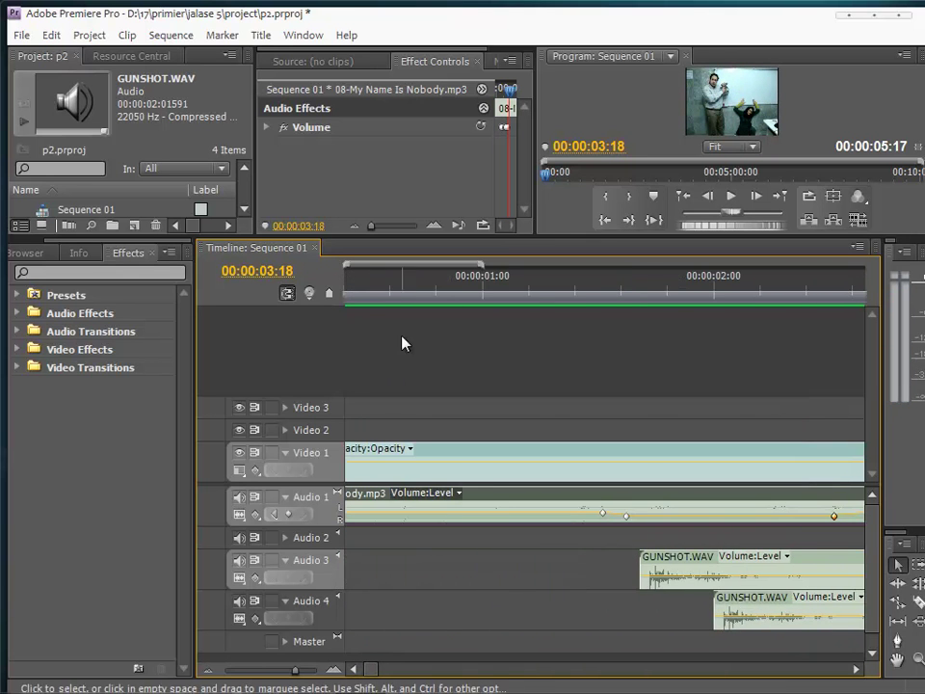
pyautogui.click(489, 289)
pyautogui.press('space')
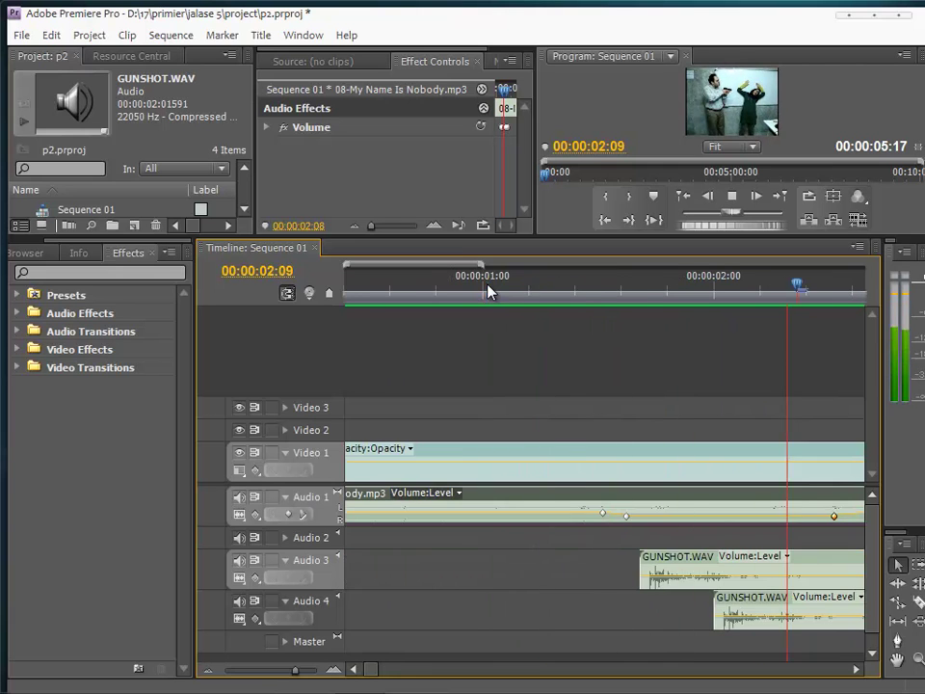
pyautogui.press('space')
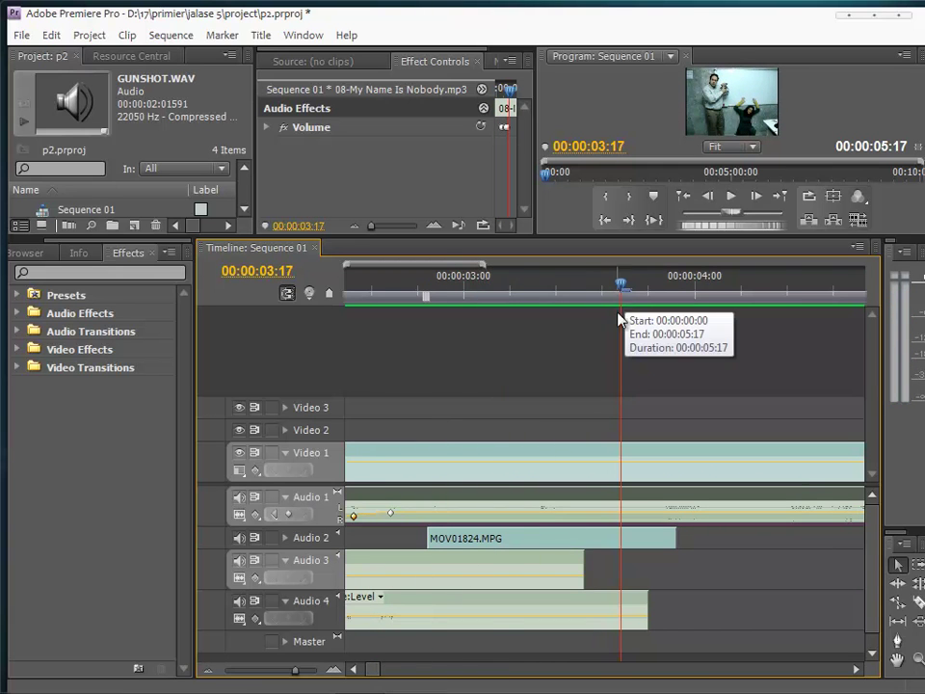
pyautogui.click(635, 547)
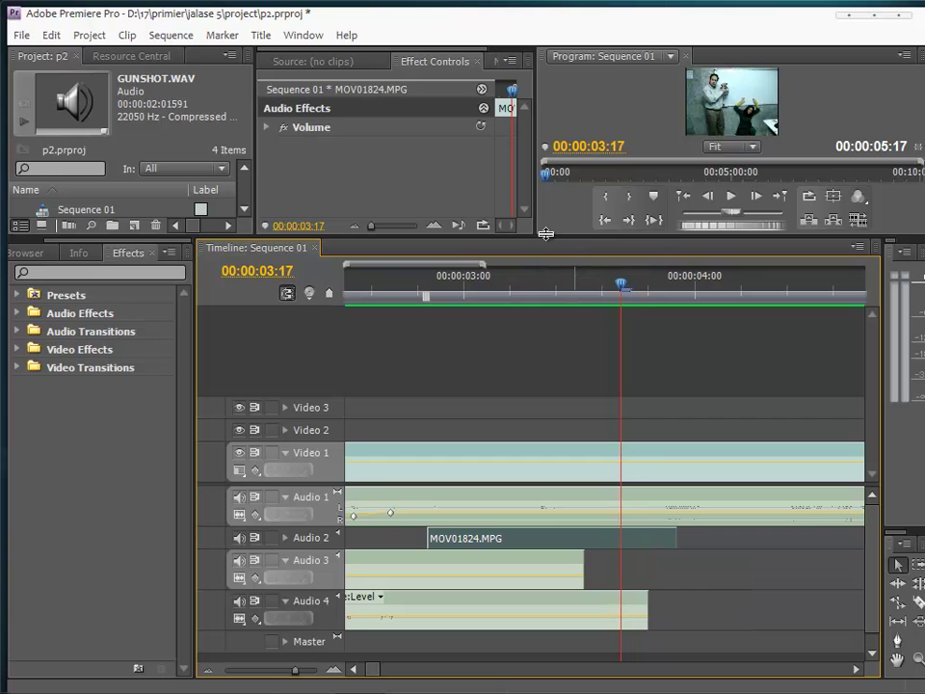
# Enlarge the Program monitor and project list, then play from about 00:00:02:17.
pyautogui.moveTo(547, 238); pyautogui.dragTo(552, 307)
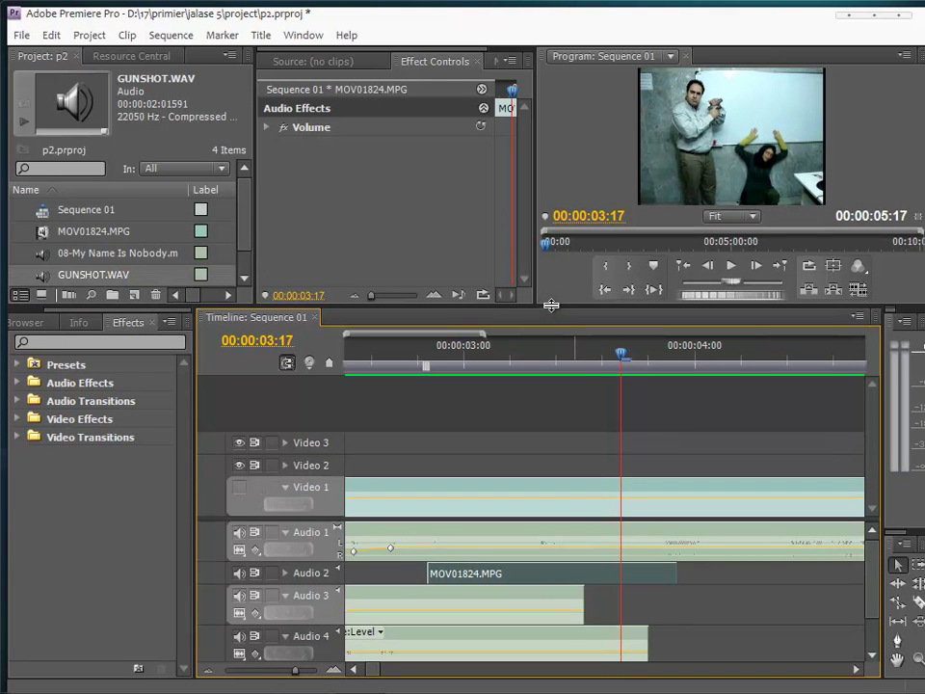
pyautogui.click(393, 358)
pyautogui.press('space')
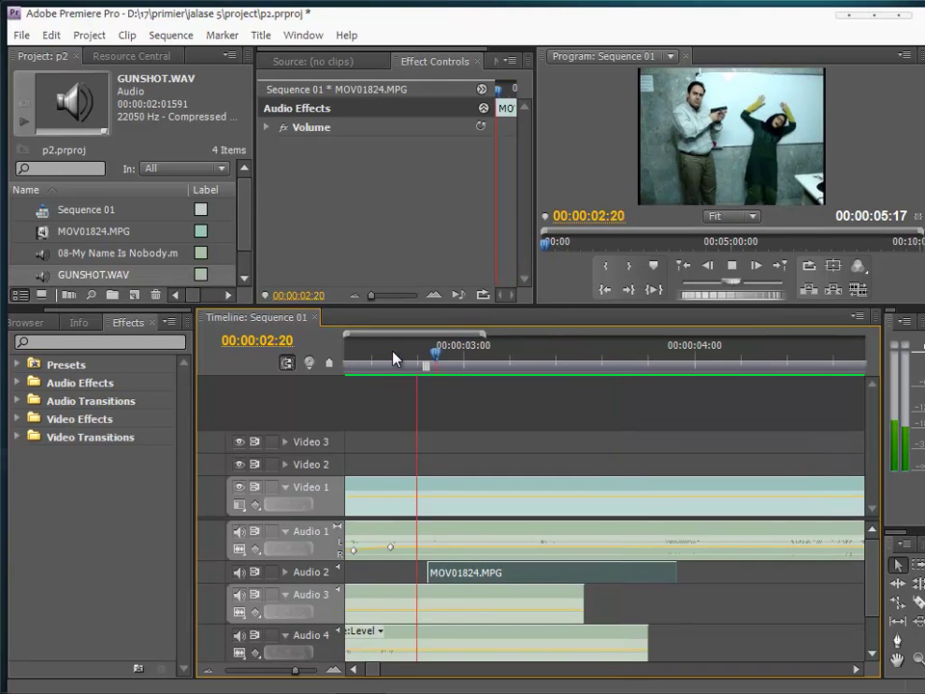
pyautogui.press('space')
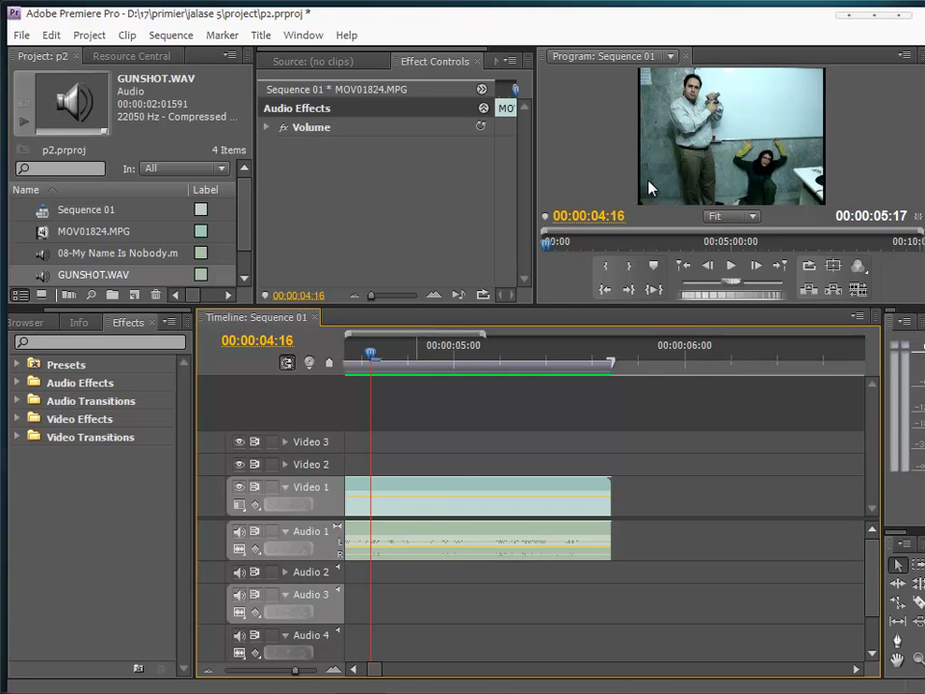
# Replay the gunshot section from 00:00:02:20.
pyautogui.moveTo(357, 669); pyautogui.dragTo(364, 672)
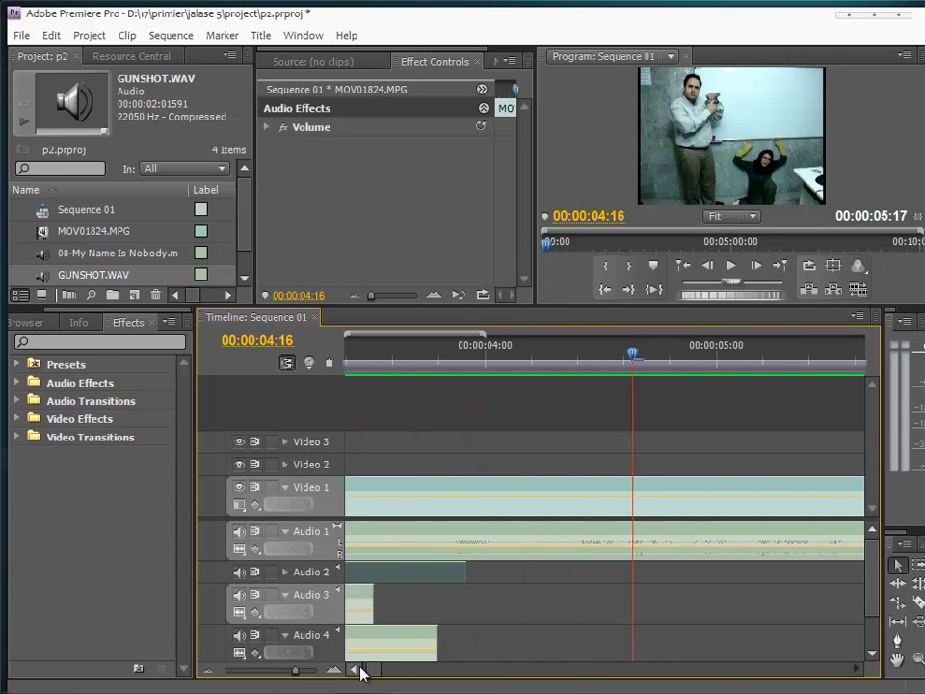
pyautogui.click(364, 672)
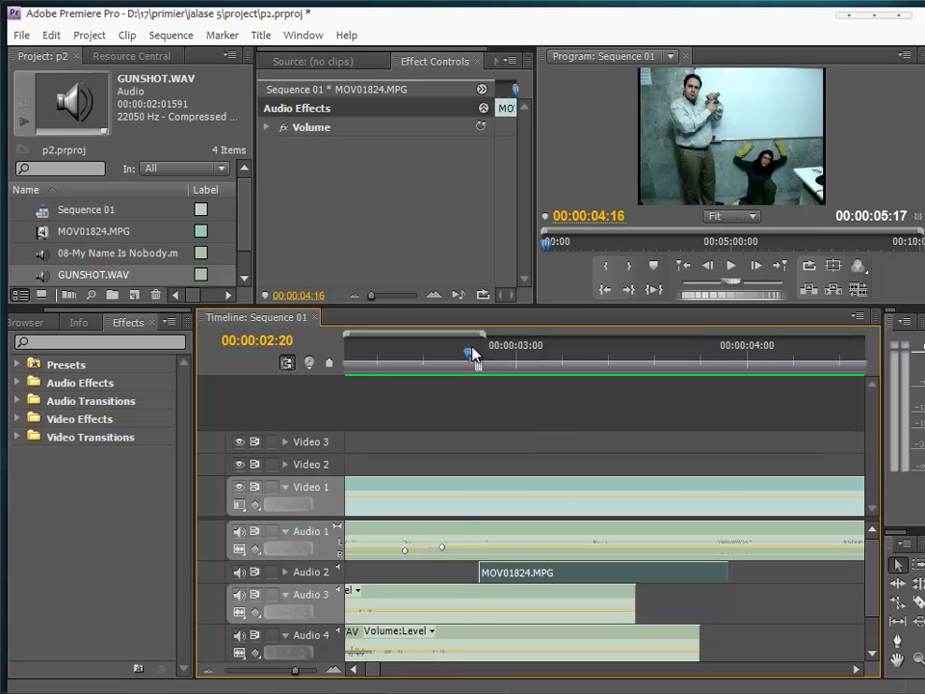
pyautogui.click(472, 356)
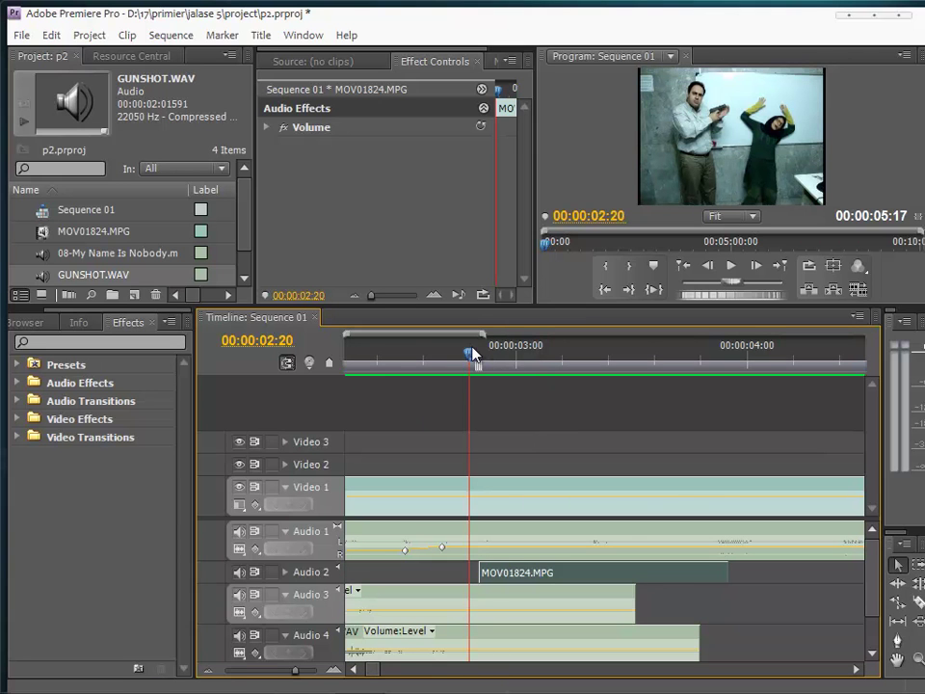
pyautogui.press('space')
pyautogui.press('space')
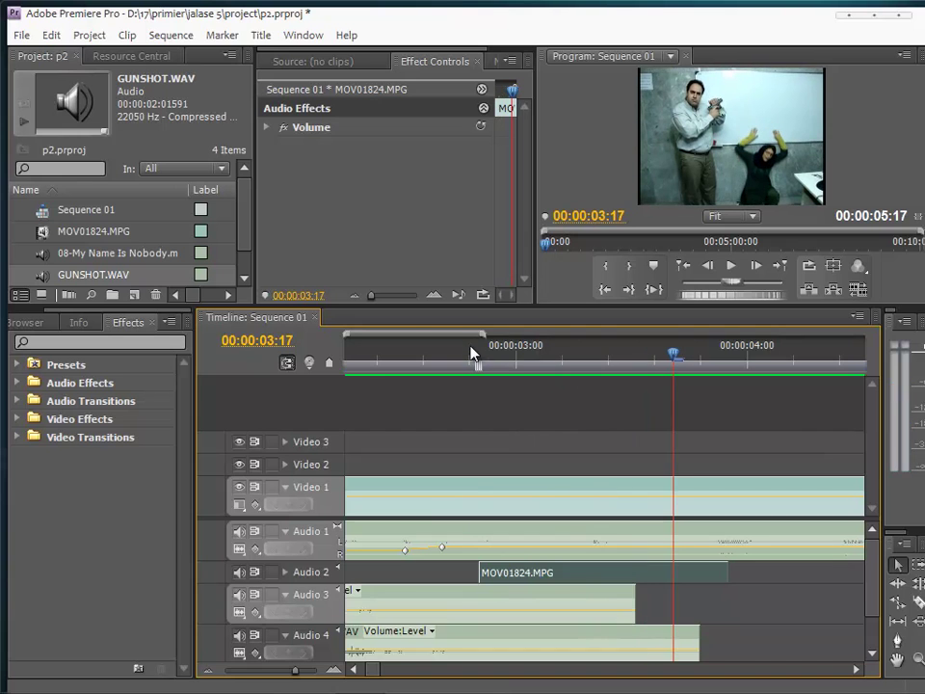
pyautogui.moveTo(405, 690)
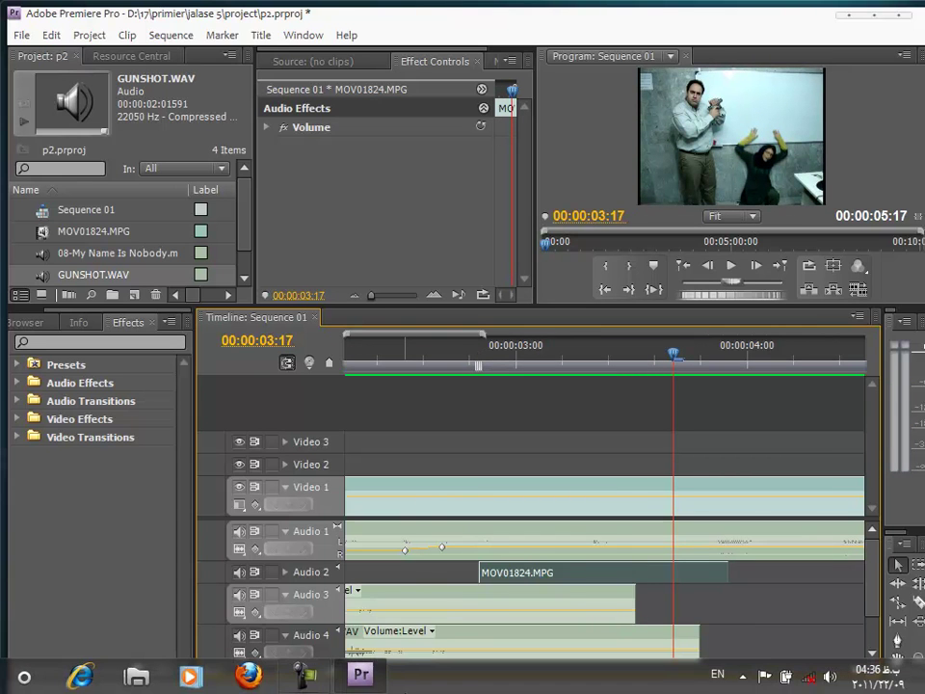
pyautogui.click(299, 677)
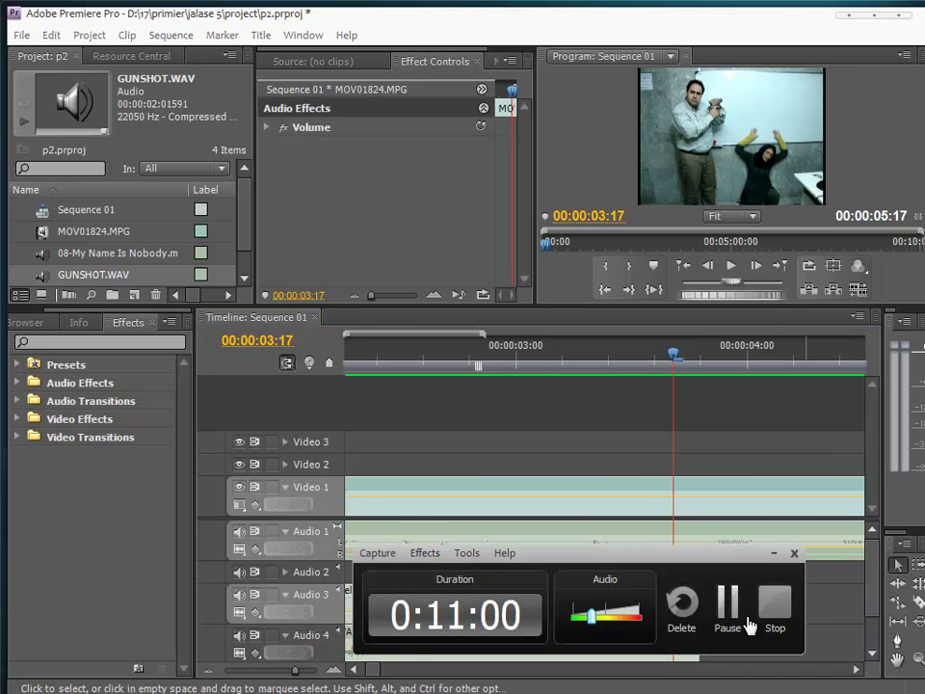